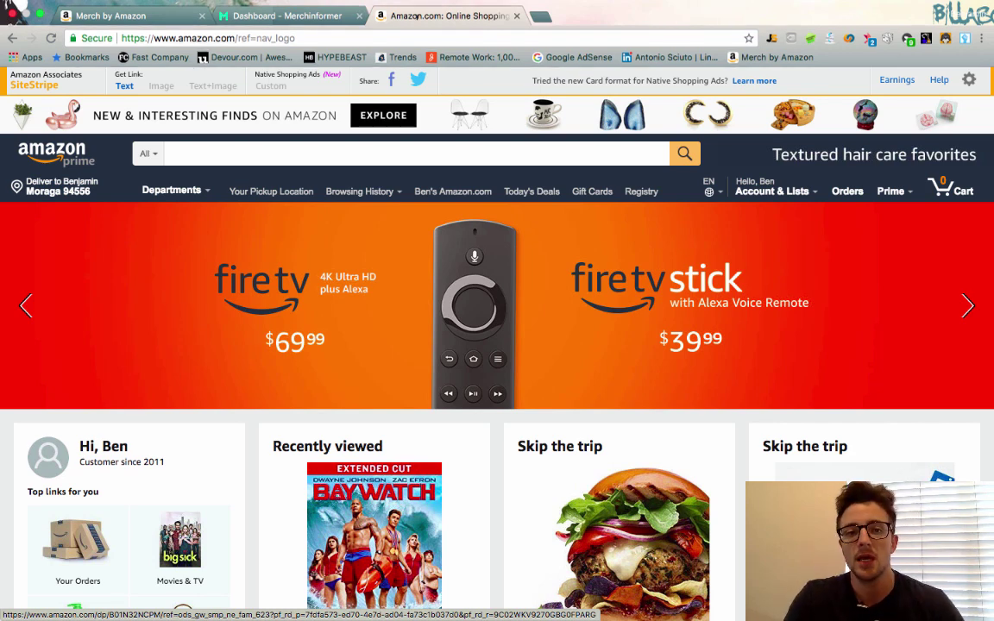
# - Switch to the Merch Informer dashboard and view the Merch Research - Free lookup options for the "Merch Analytics" heading text
pyautogui.click(293, 31)
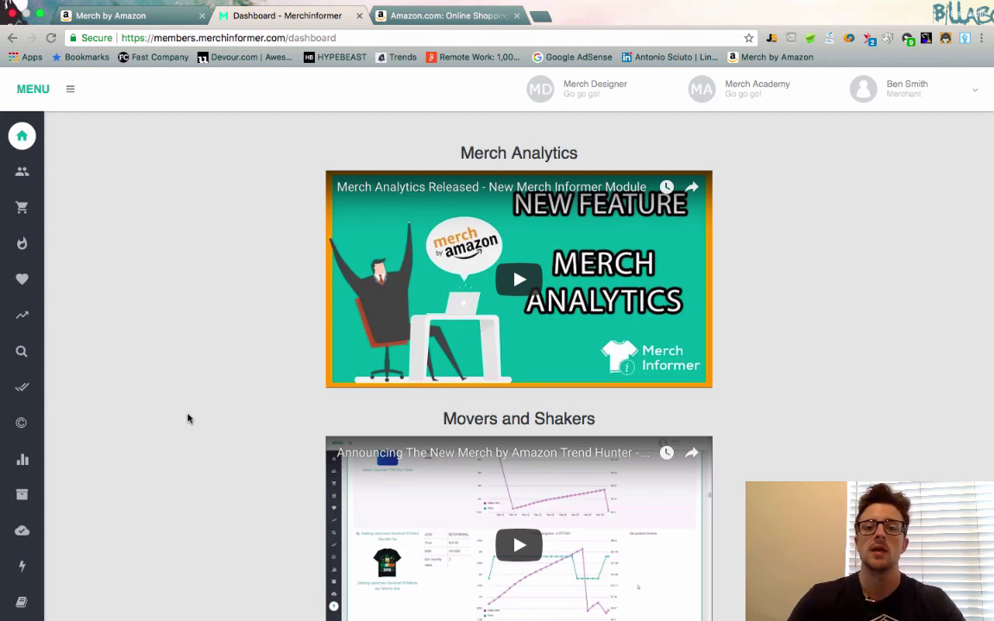
pyautogui.moveTo(419, 152); pyautogui.dragTo(579, 152)
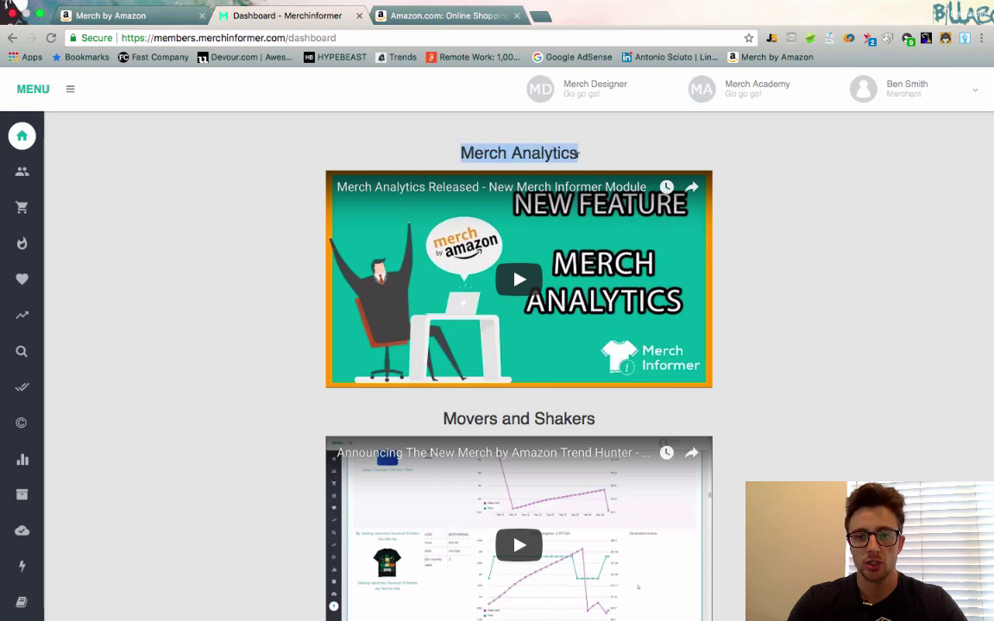
pyautogui.rightClick(546, 154)
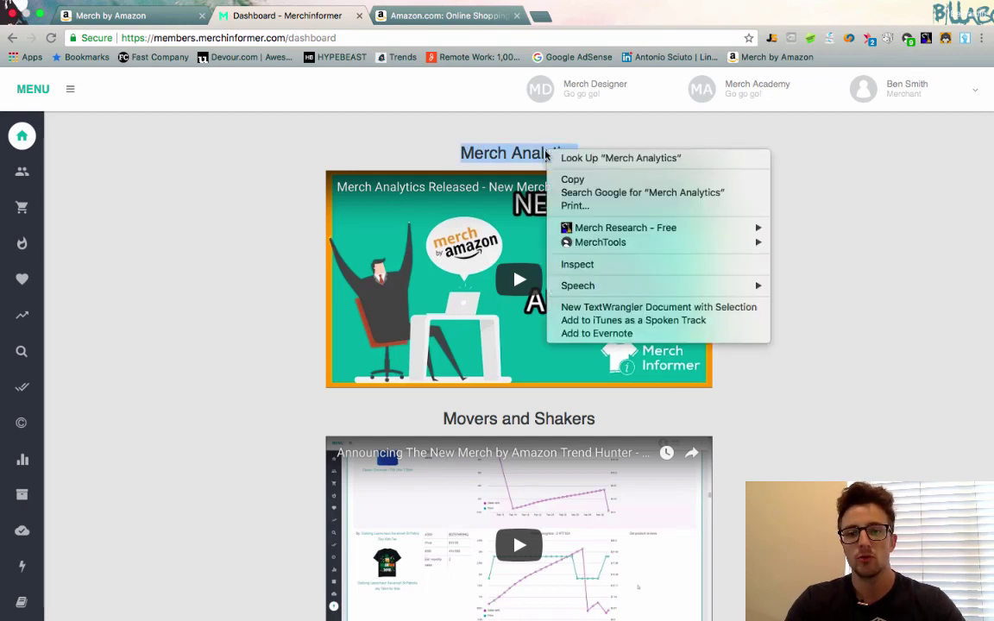
pyautogui.moveTo(618, 228)
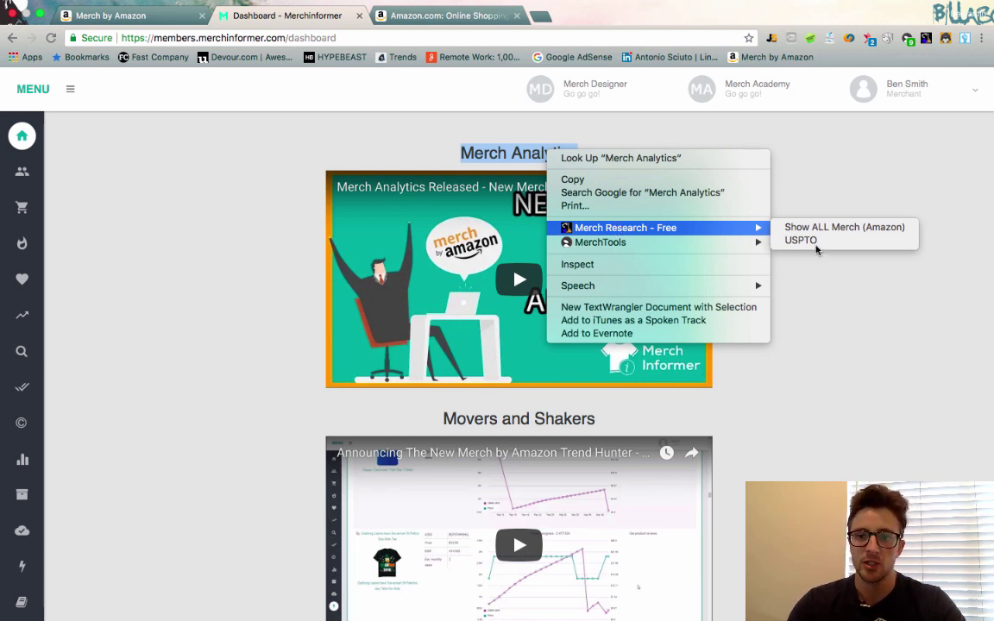
pyautogui.click(434, 137)
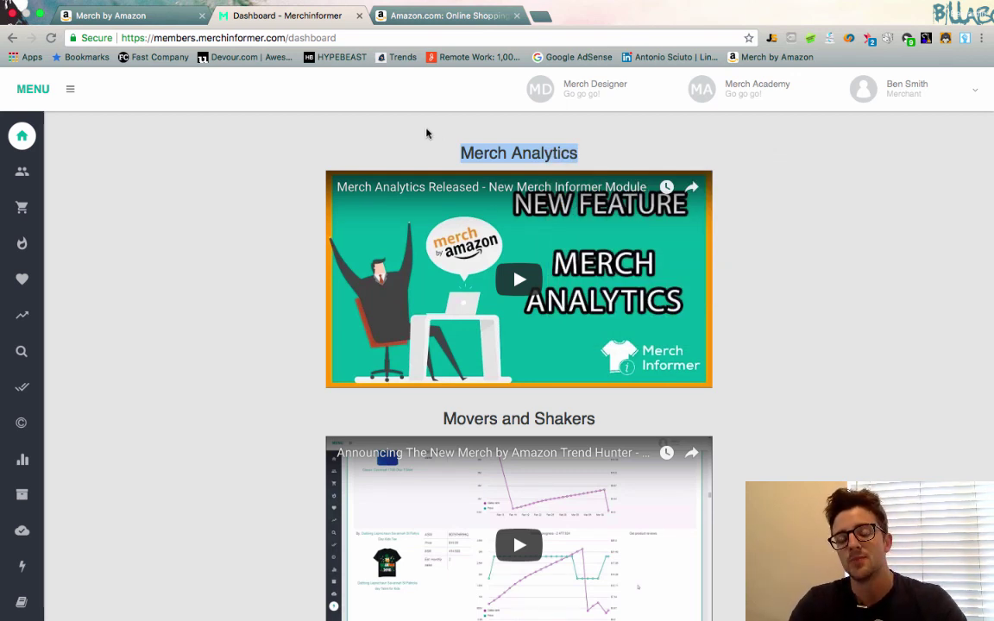
pyautogui.click(432, 148)
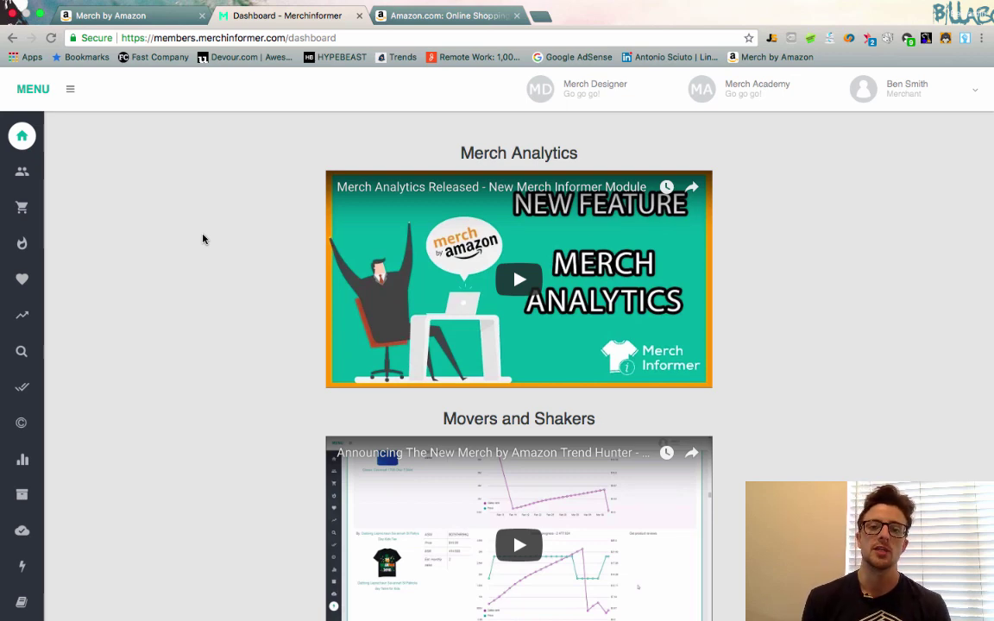
# - Switch to Amazon, search all departments for "dog t shirt" and check the result count
pyautogui.click(442, 16)
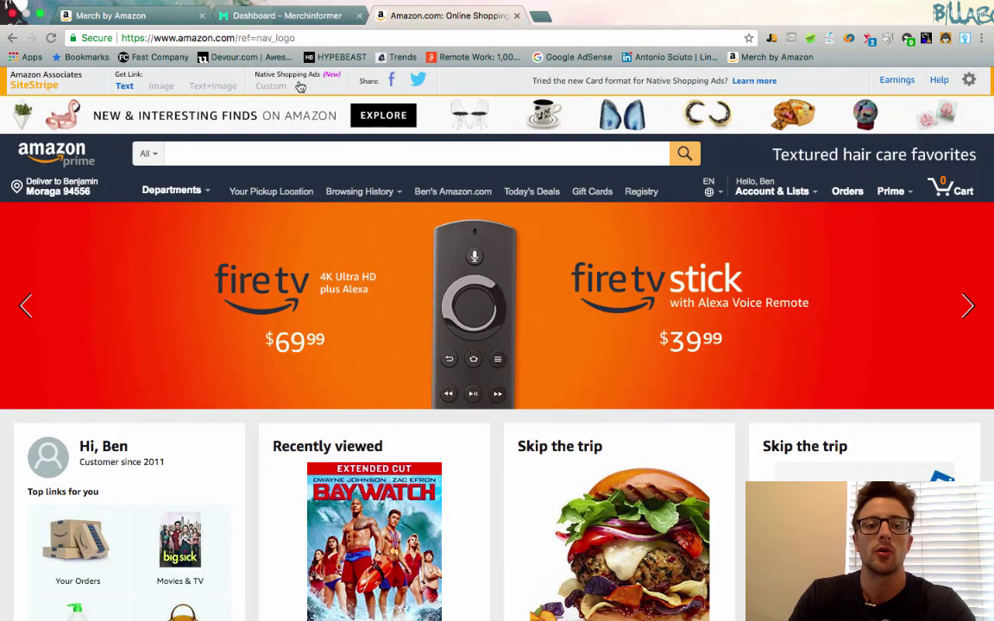
pyautogui.click(191, 151)
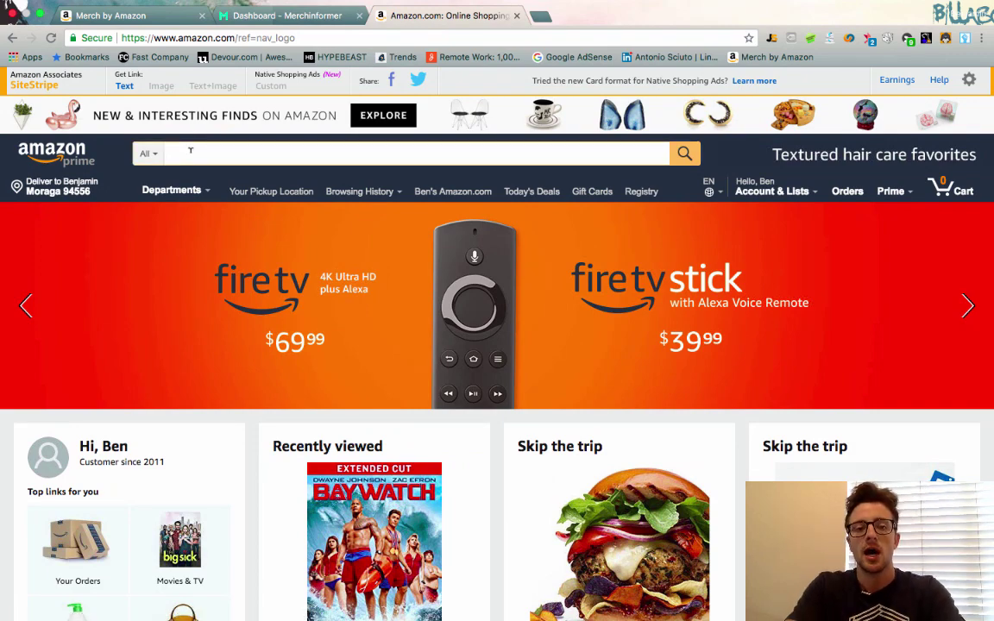
pyautogui.write('dog t shirt')
pyautogui.press('Return')
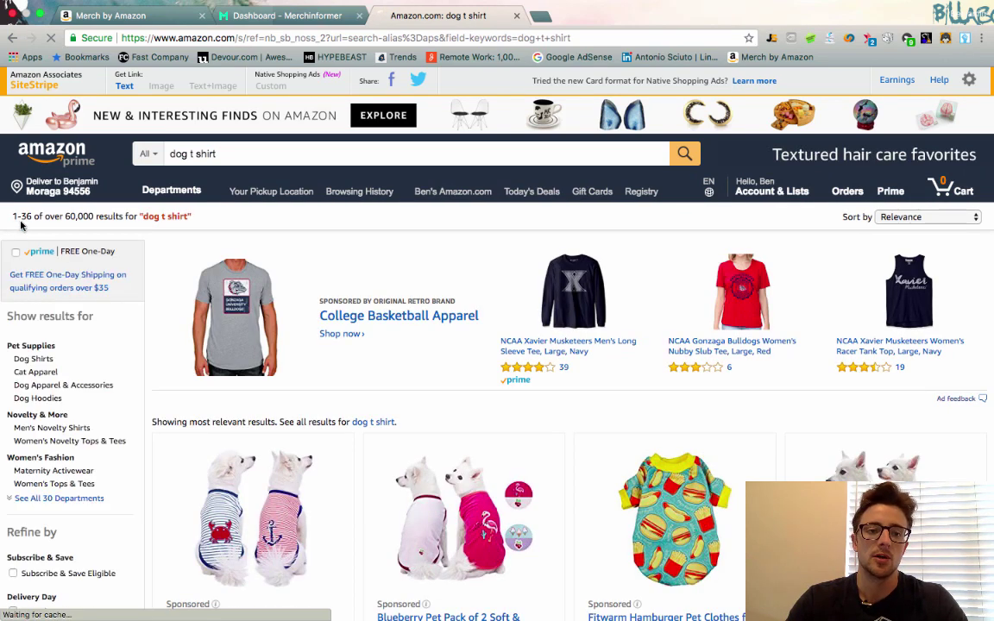
pyautogui.moveTo(18, 218); pyautogui.dragTo(49, 219)
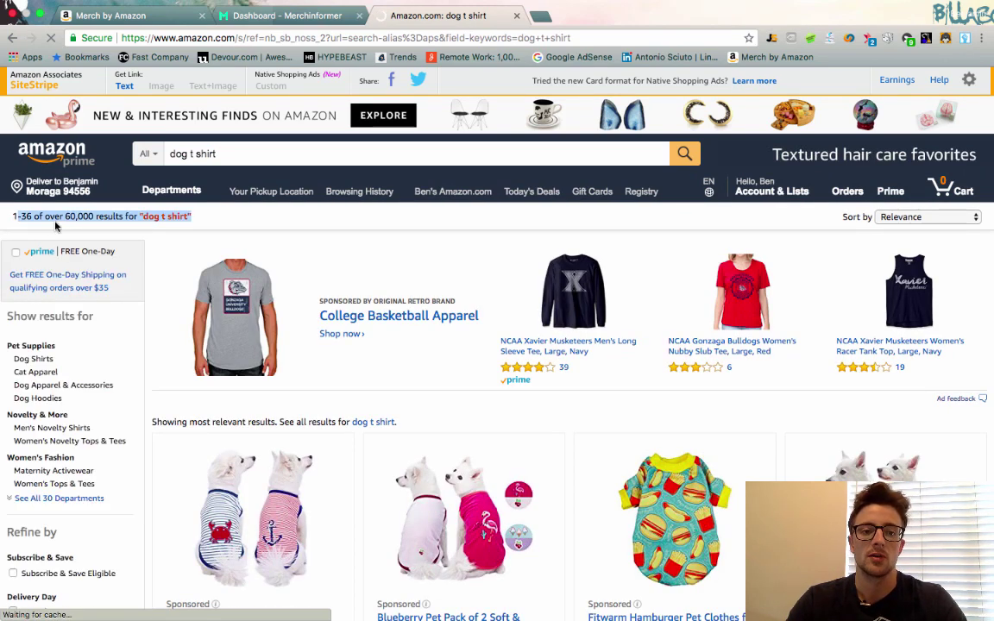
pyautogui.click(40, 213)
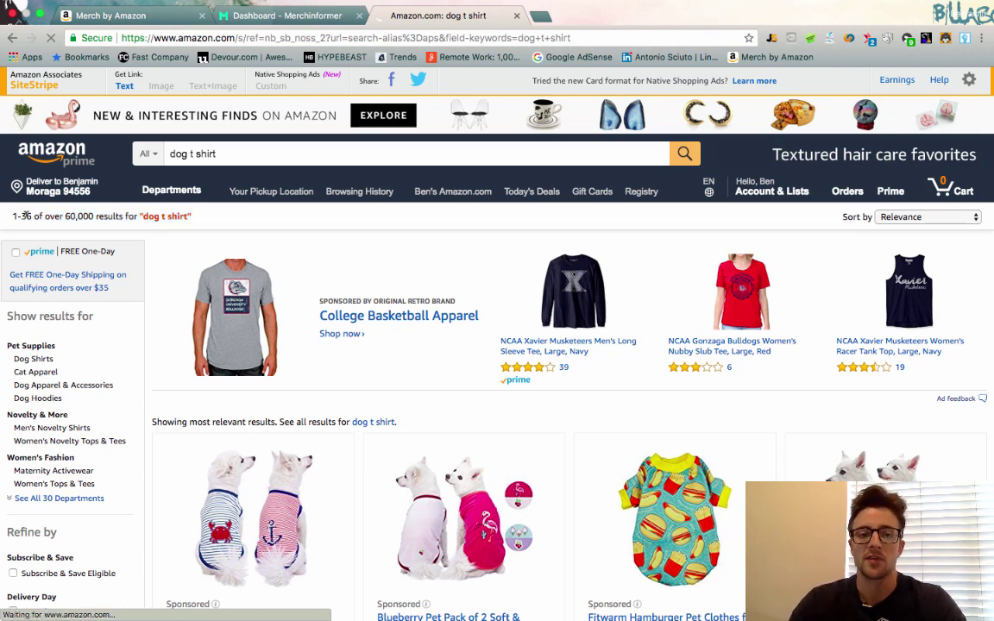
pyautogui.moveTo(12, 216); pyautogui.dragTo(32, 216)
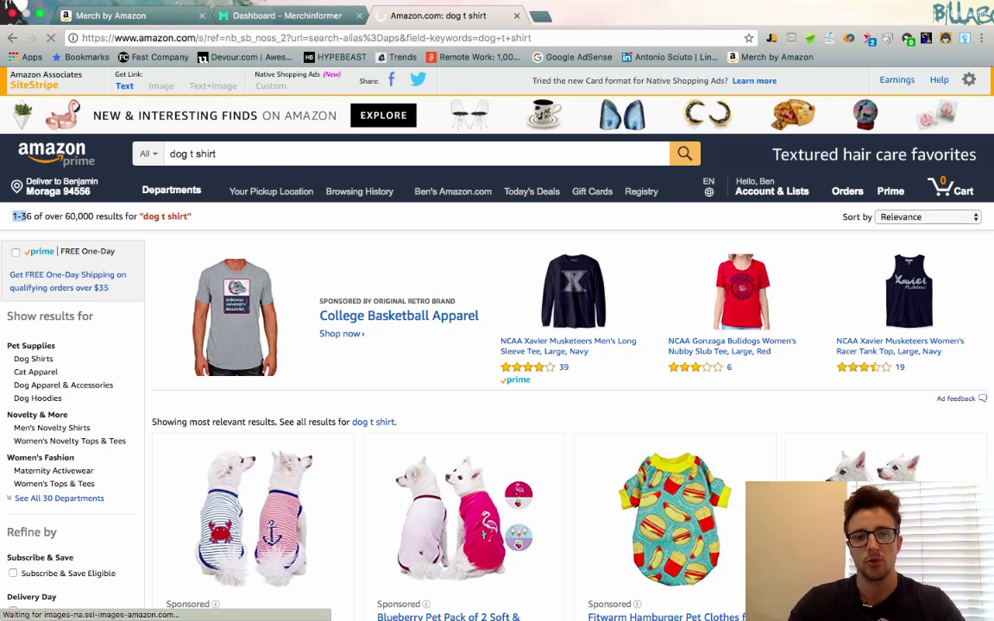
# - Search Amazon for the narrower niche "succulent gardening shirt" and check the result count
pyautogui.tripleClick(245, 154)
pyautogui.press('BackSpace')
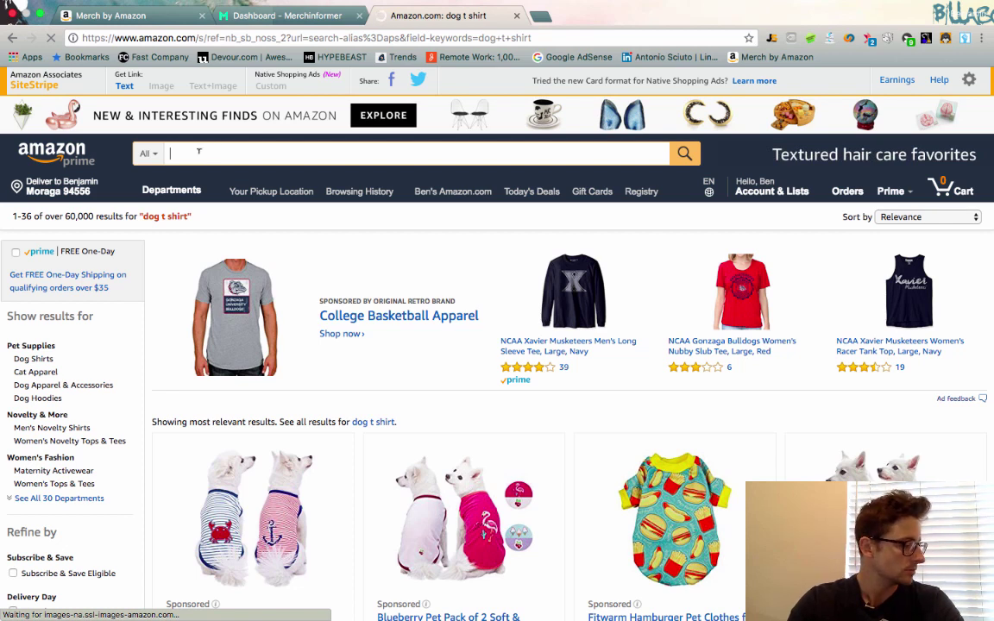
pyautogui.write('ga')
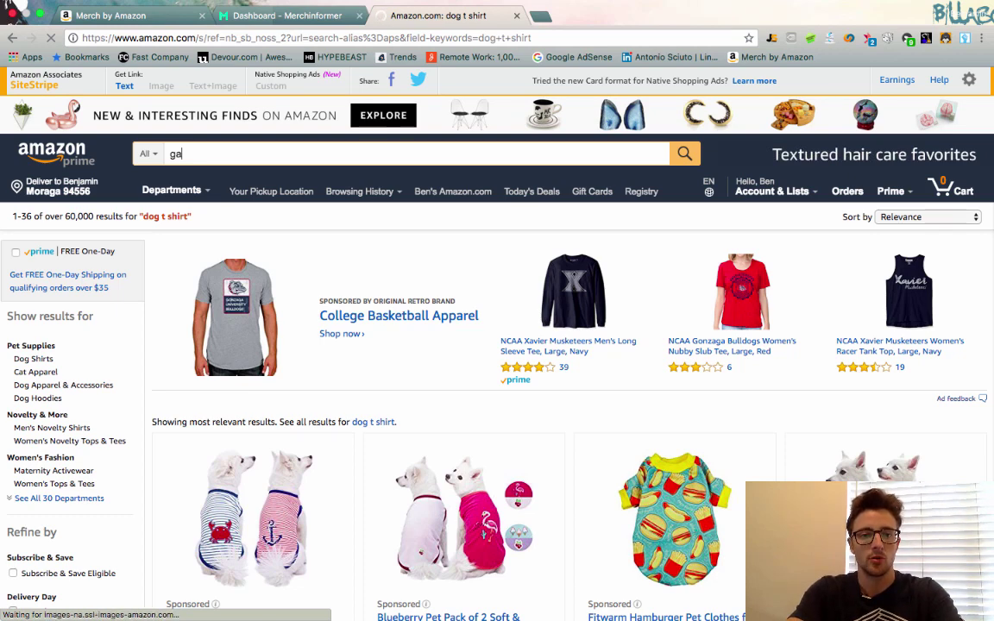
pyautogui.press('BackSpace')
pyautogui.press('BackSpace')
pyautogui.write('succulen')
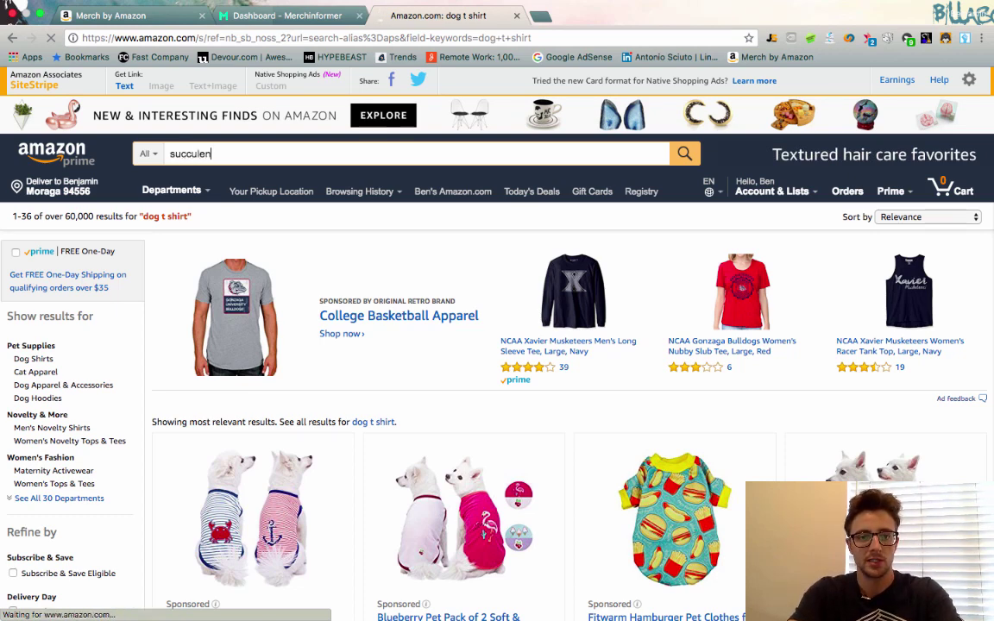
pyautogui.write('t gardeni')
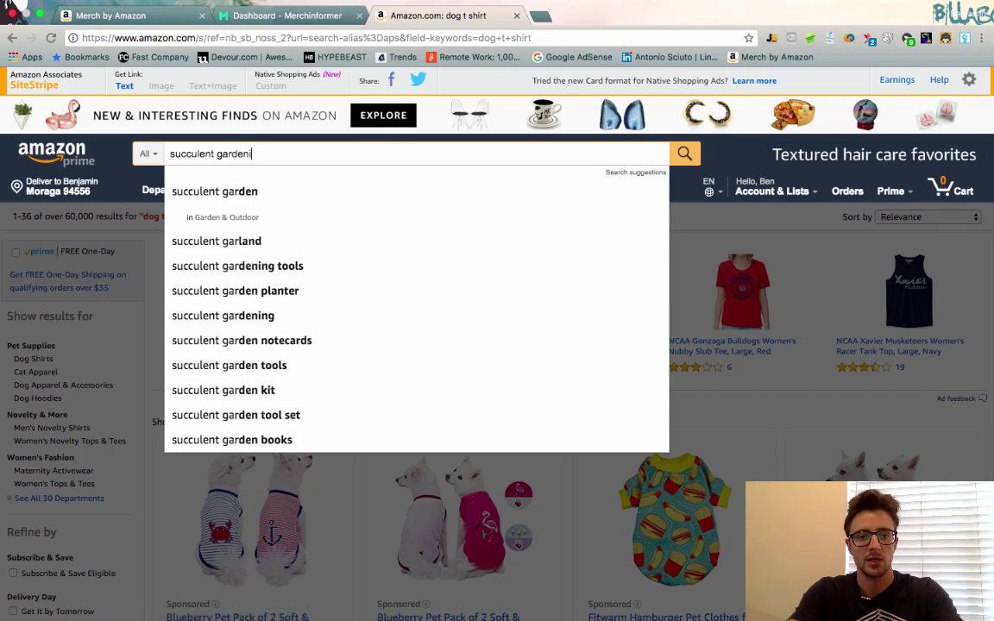
pyautogui.write('ng shirt')
pyautogui.press('Return')
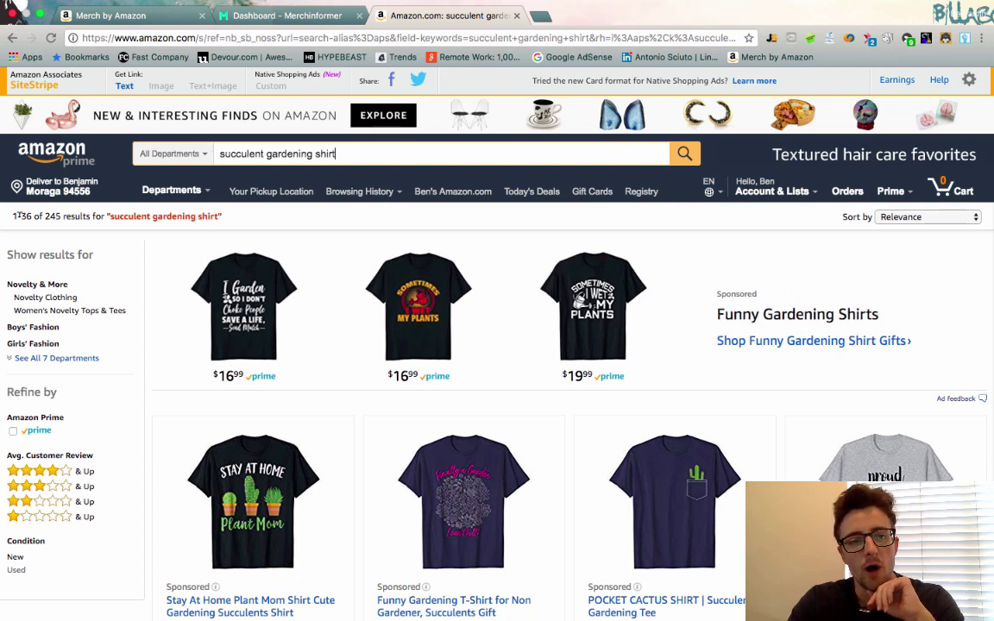
pyautogui.moveTo(11, 215); pyautogui.dragTo(30, 216)
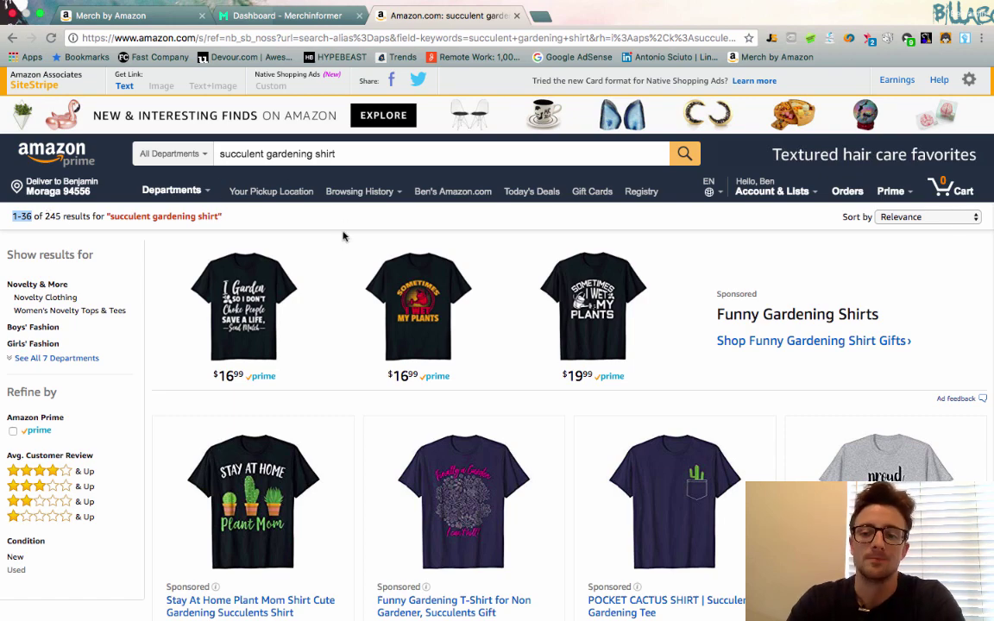
# - Look through the succulent gardening shirt results to examine the competing designs and how relevant they are to the niche
pyautogui.scroll(-9, 343, 236)
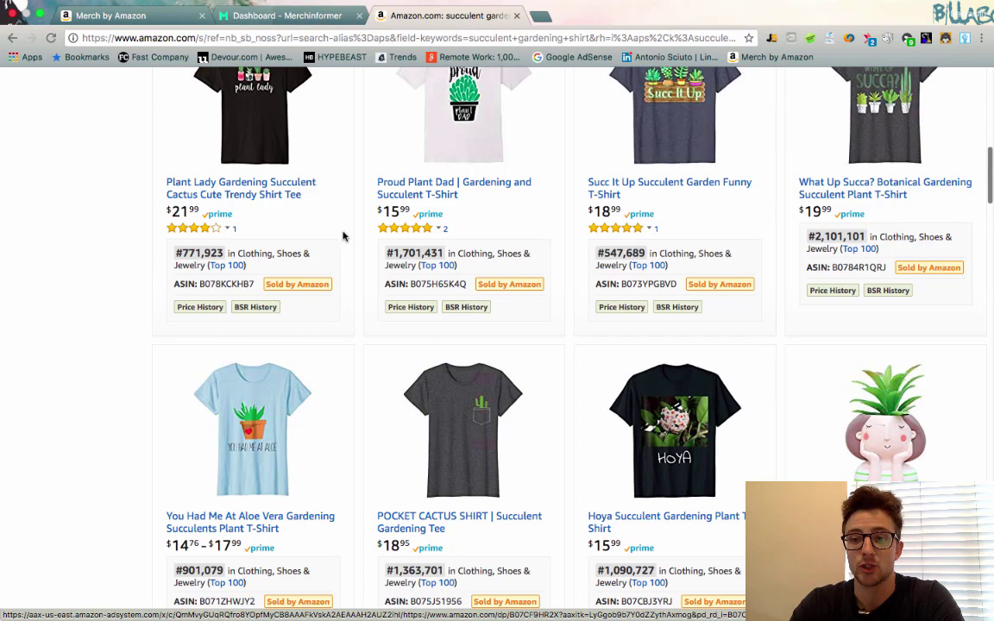
pyautogui.scroll(1, 343, 237)
pyautogui.scroll(-5, 342, 236)
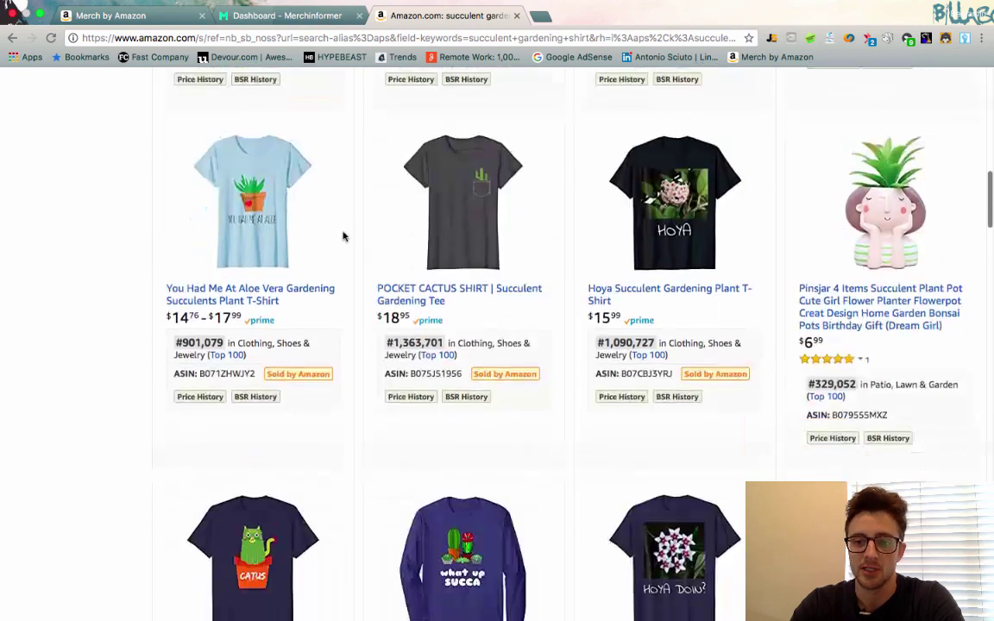
pyautogui.scroll(-3, 343, 235)
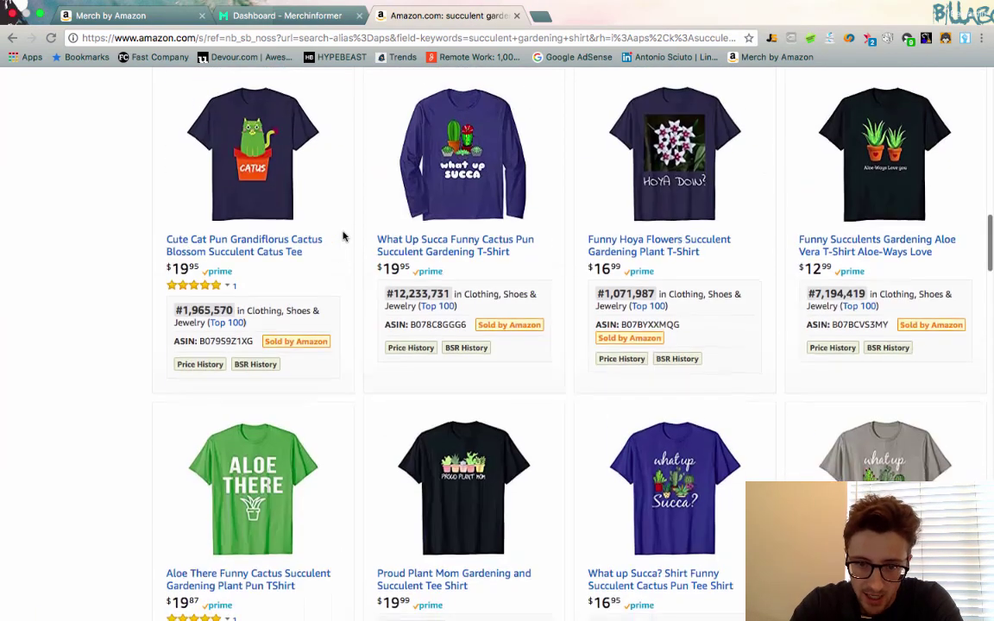
pyautogui.scroll(-2, 342, 237)
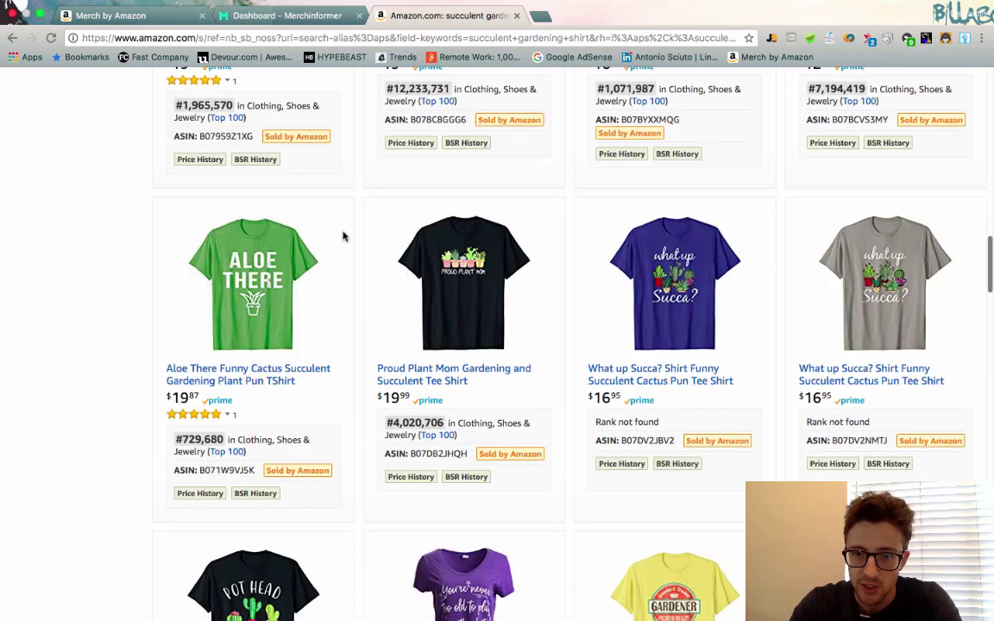
pyautogui.scroll(10, 342, 236)
pyautogui.scroll(3, 342, 236)
pyautogui.scroll(-5, 342, 236)
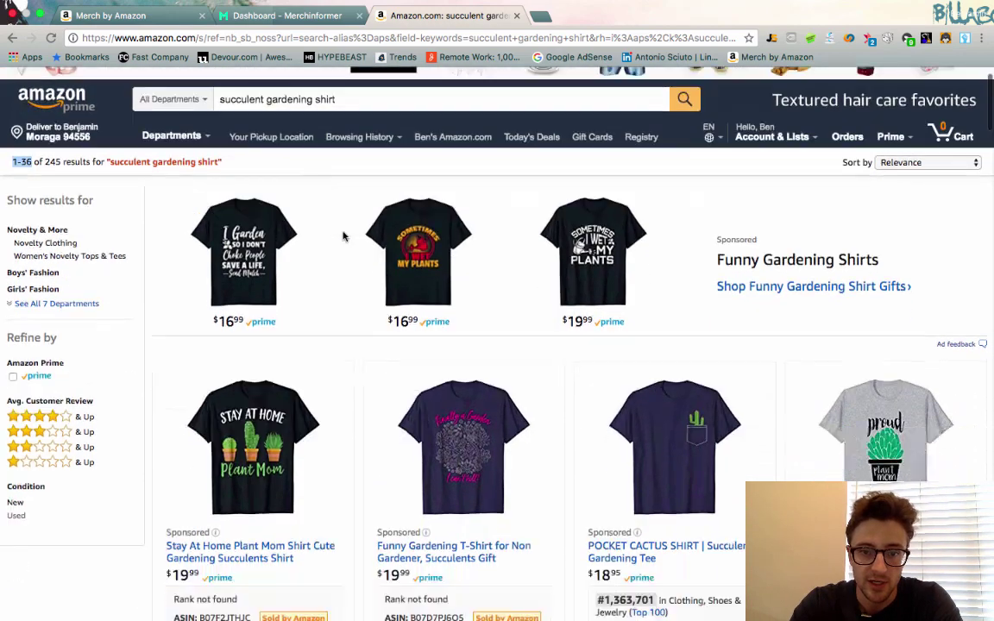
pyautogui.scroll(-3, 343, 236)
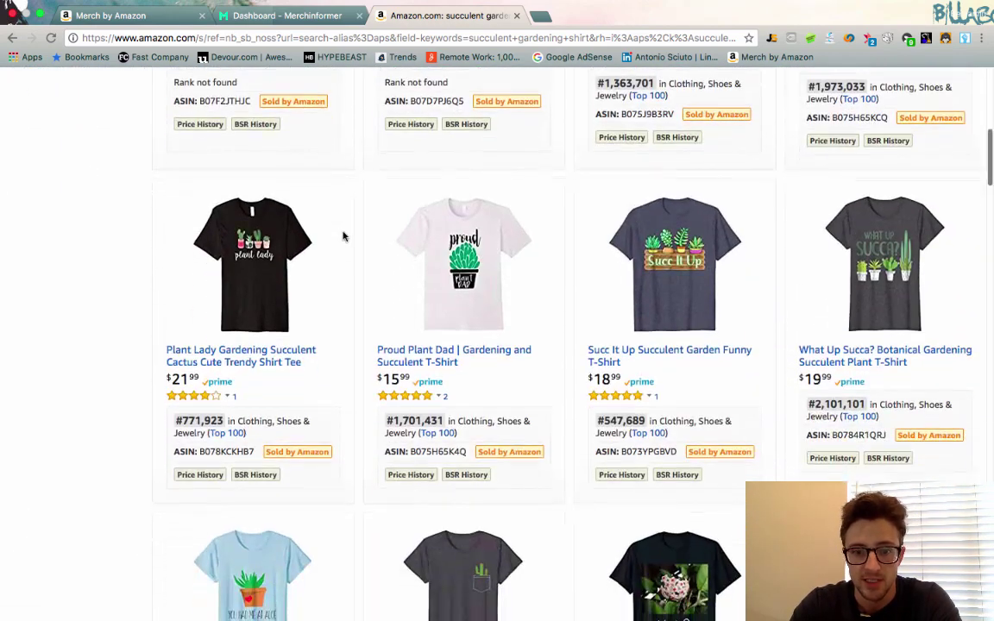
# - Examine the Clothing, Shoes & Jewelry sales ranks of the shirts in the first rows of results
pyautogui.scroll(10, 342, 236)
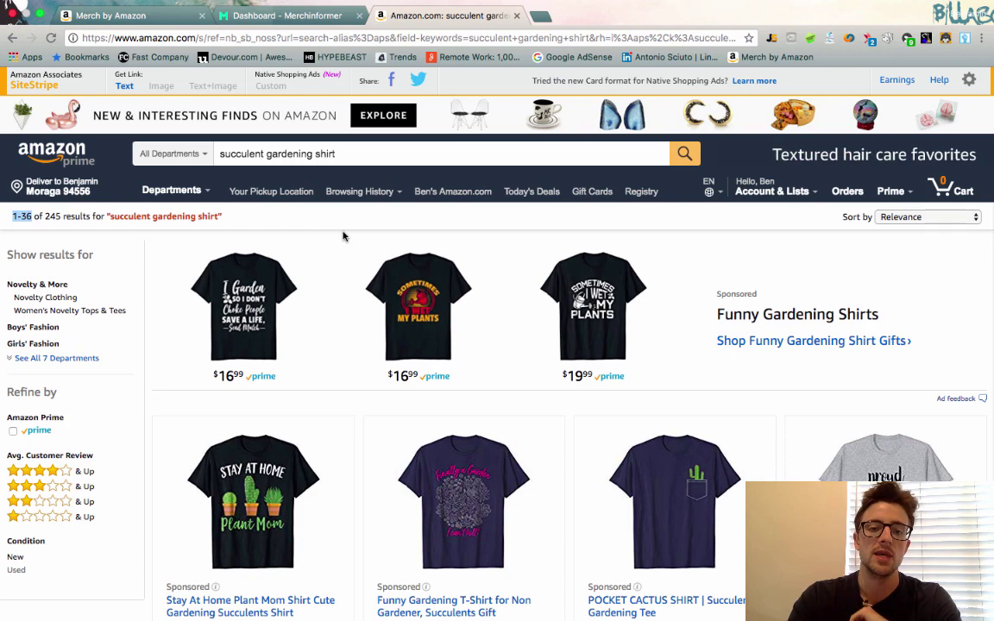
pyautogui.scroll(-5, 342, 236)
pyautogui.scroll(-2, 343, 235)
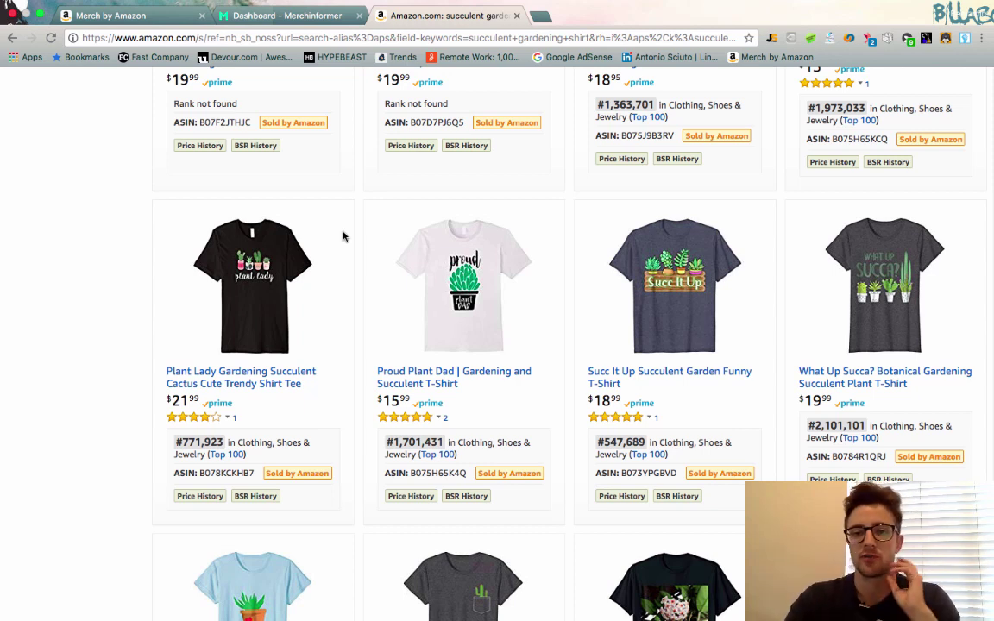
pyautogui.scroll(3, 342, 235)
pyautogui.moveTo(592, 340)
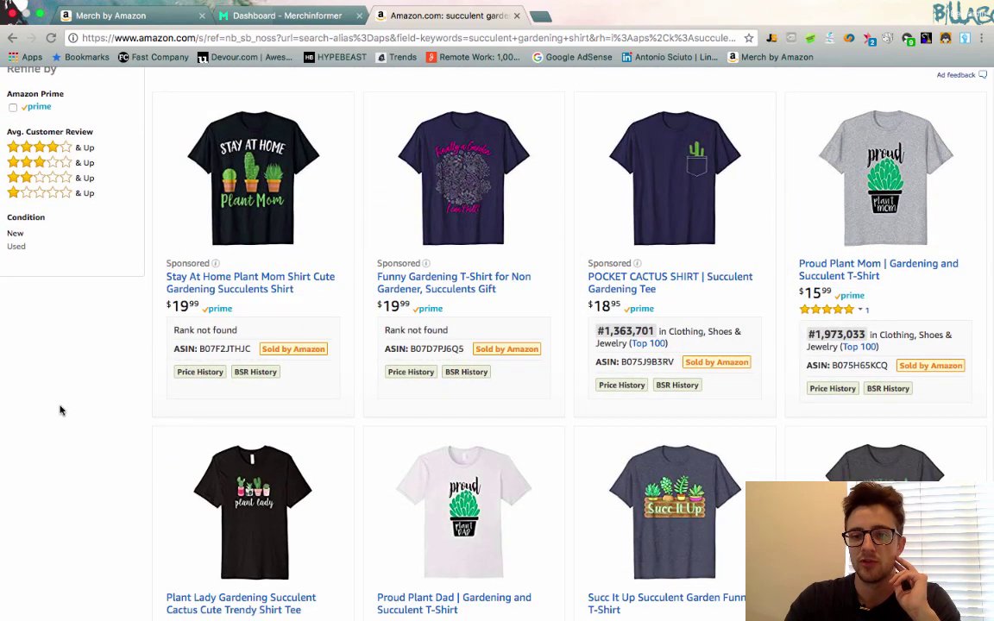
pyautogui.scroll(-2, 60, 411)
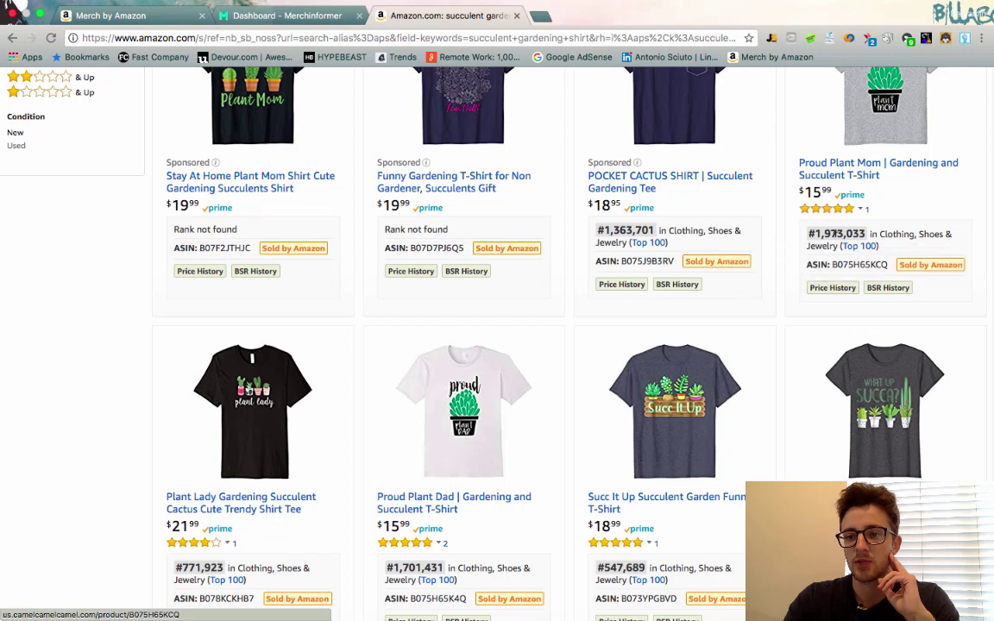
pyautogui.scroll(-3, 566, 326)
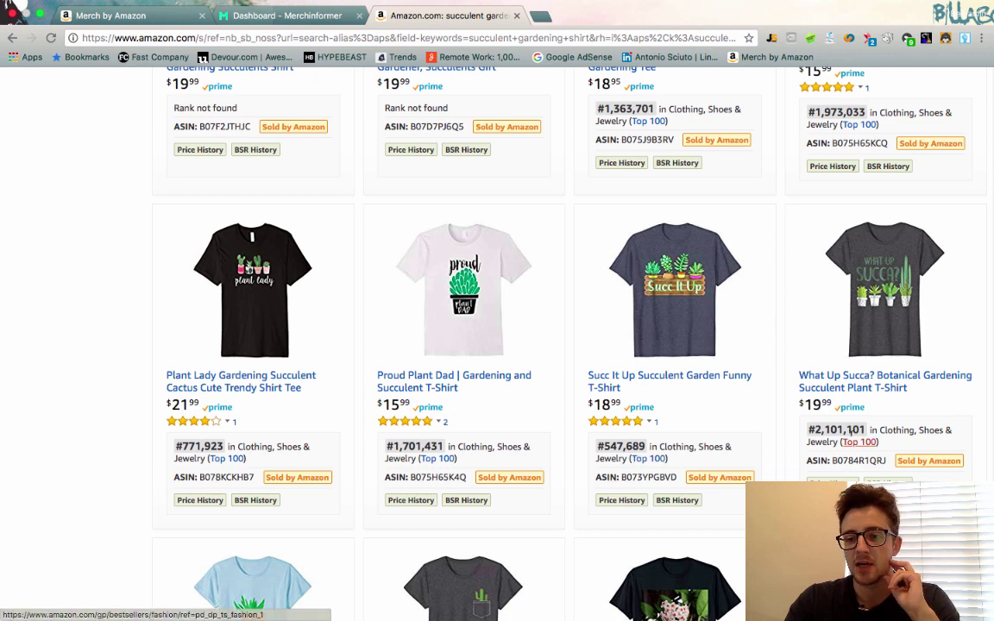
pyautogui.scroll(-6, 812, 441)
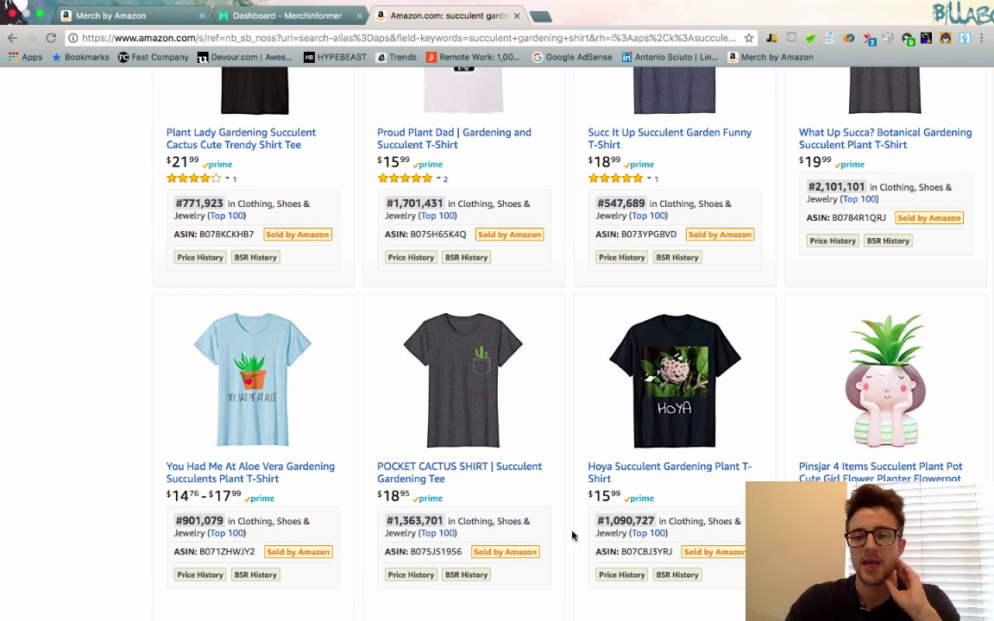
pyautogui.scroll(3, 571, 535)
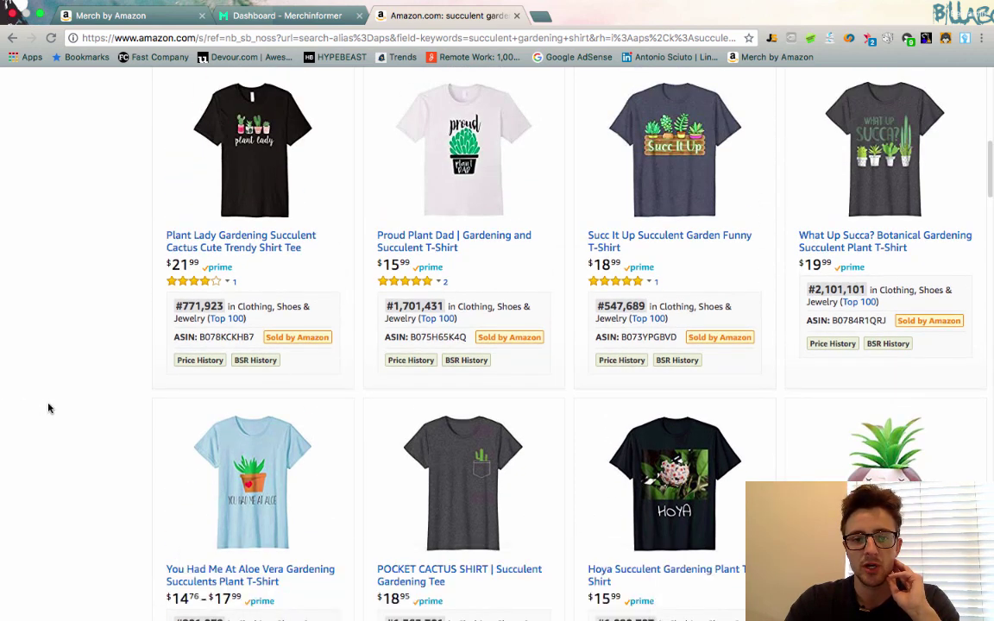
pyautogui.scroll(10, 86, 371)
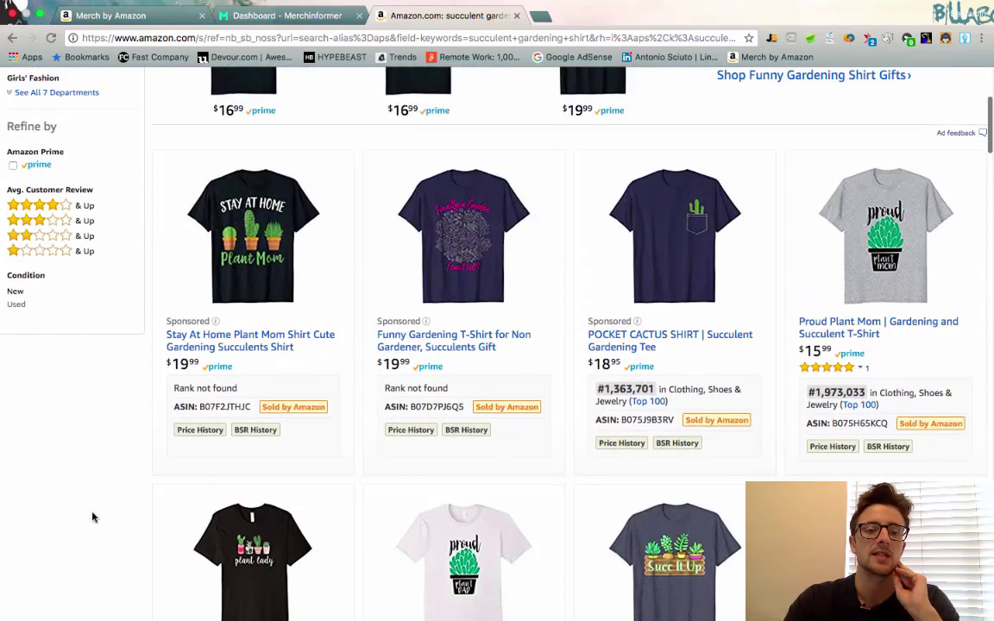
pyautogui.scroll(5, 86, 475)
pyautogui.scroll(-5, 78, 595)
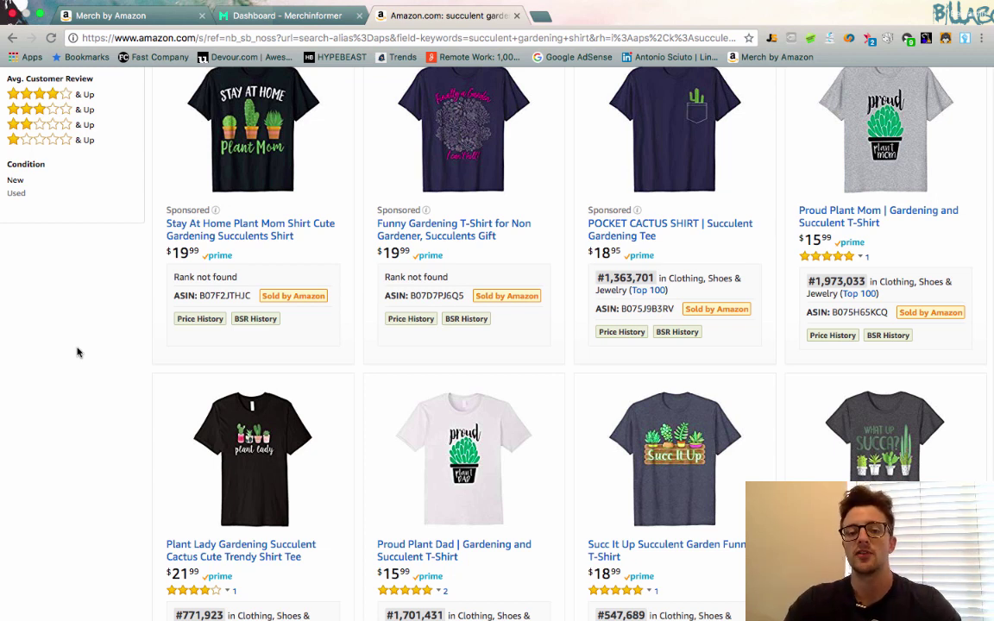
pyautogui.scroll(5, 83, 357)
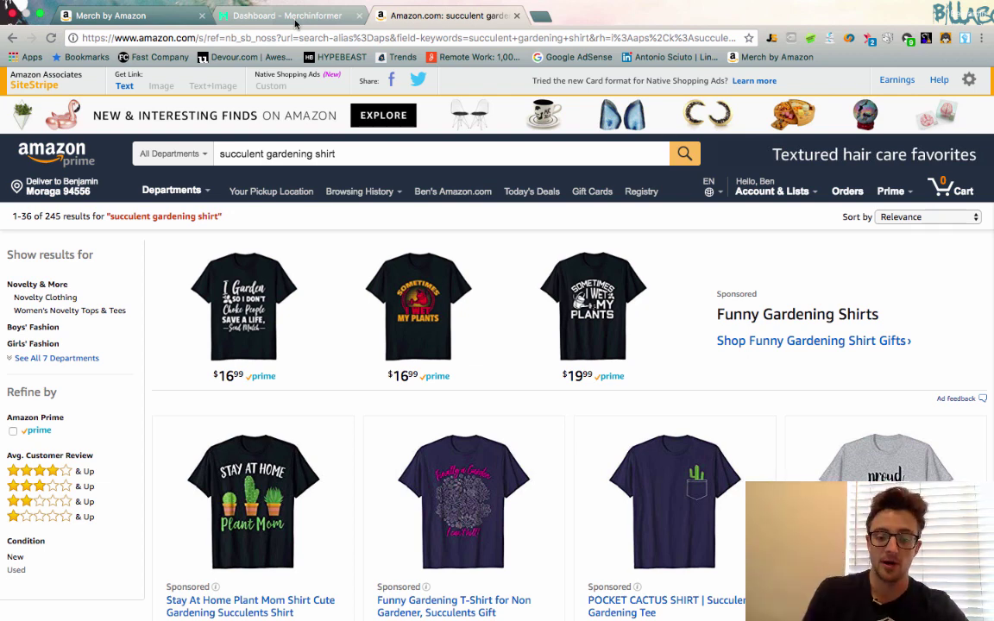
# - Switch back to the Merch Informer dashboard
pyautogui.click(295, 18)
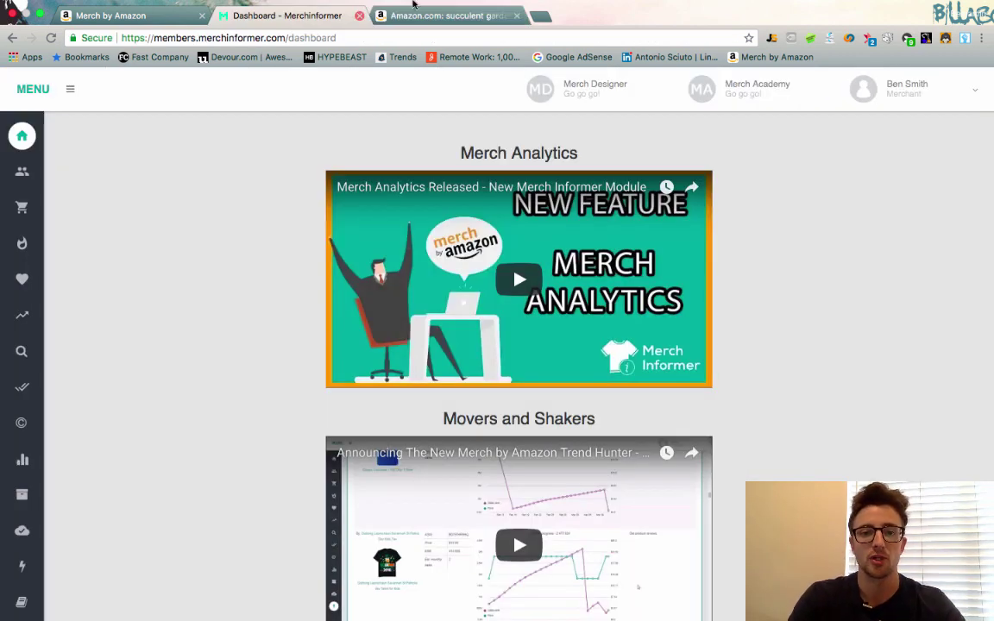
# - Switch to the Amazon results and return to the Amazon home page
pyautogui.click(443, 16)
pyautogui.click(61, 114)
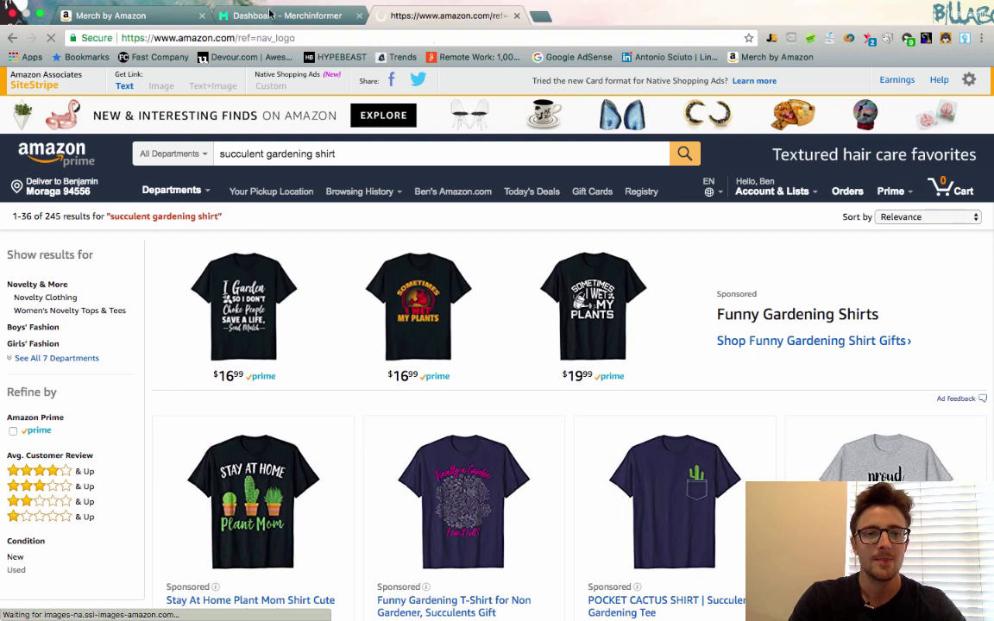
# - Switch to Merch Informer and open the Movers And Shakers report from Trend Hunter
pyautogui.click(268, 16)
pyautogui.moveTo(22, 531)
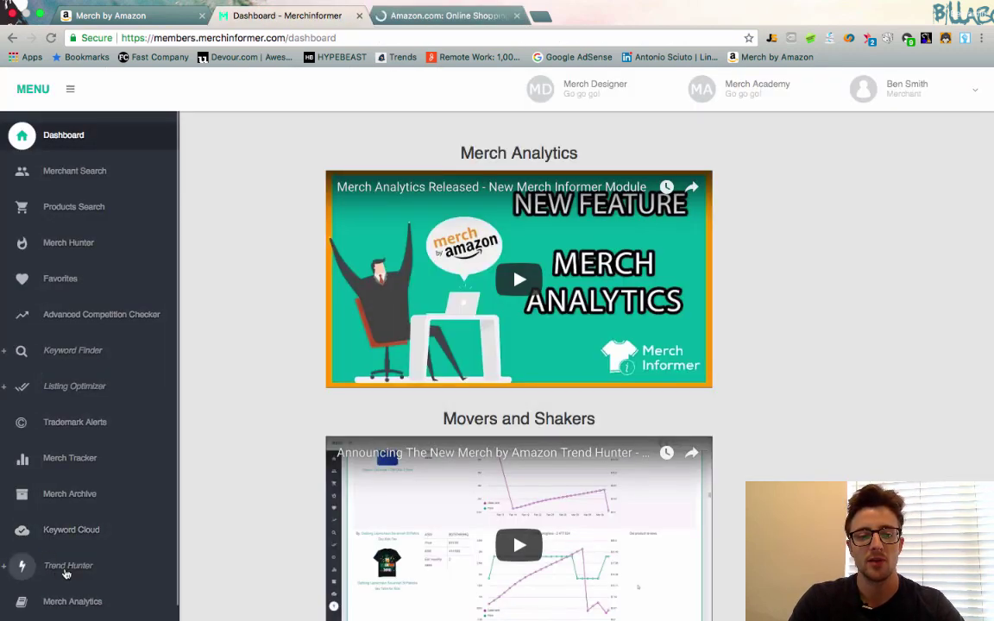
pyautogui.click(67, 573)
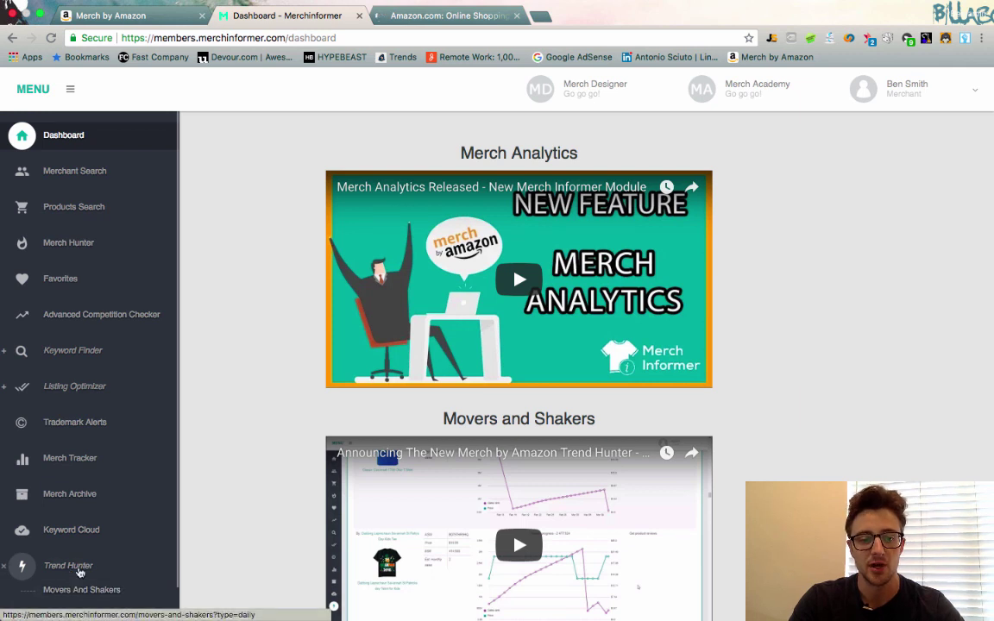
pyautogui.click(78, 590)
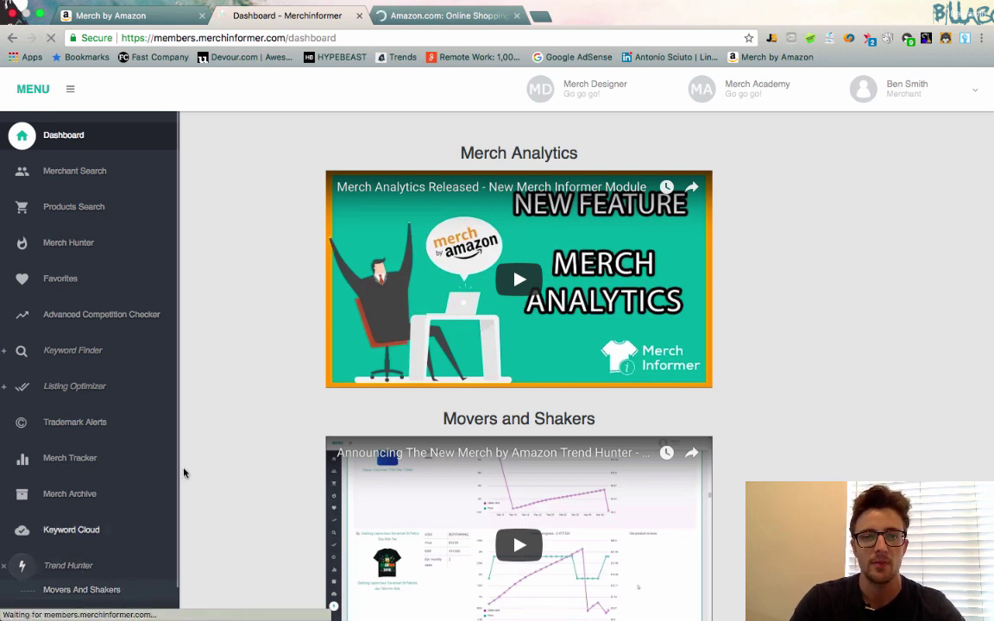
pyautogui.press('super+l')
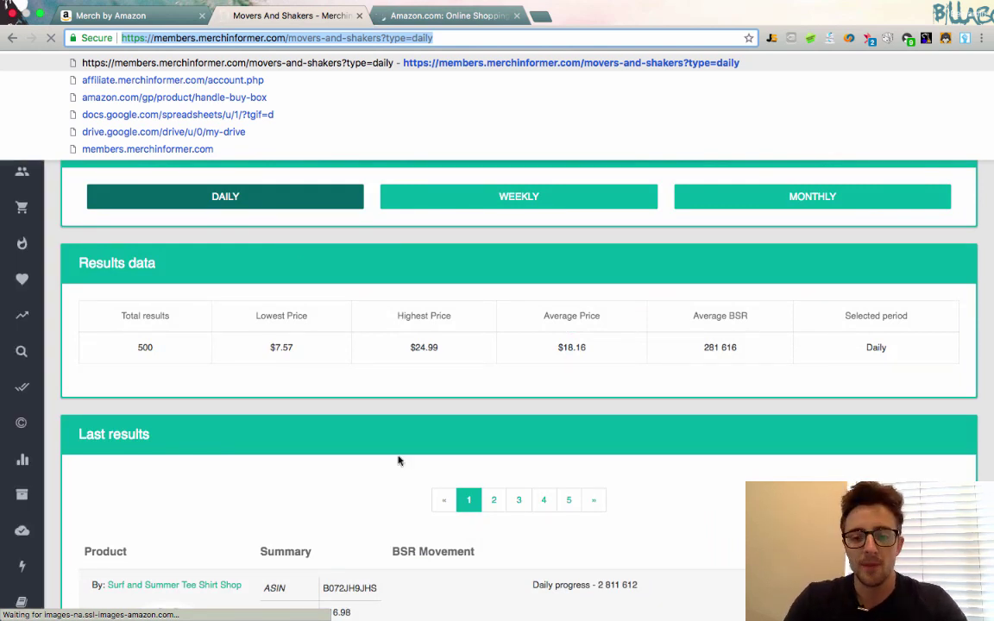
pyautogui.click(232, 420)
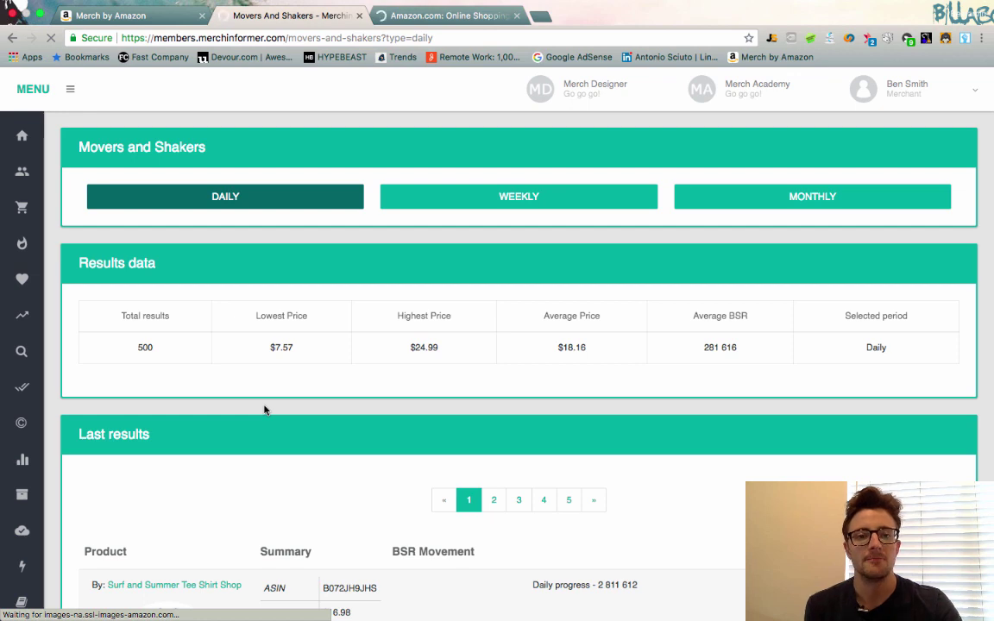
pyautogui.click(441, 16)
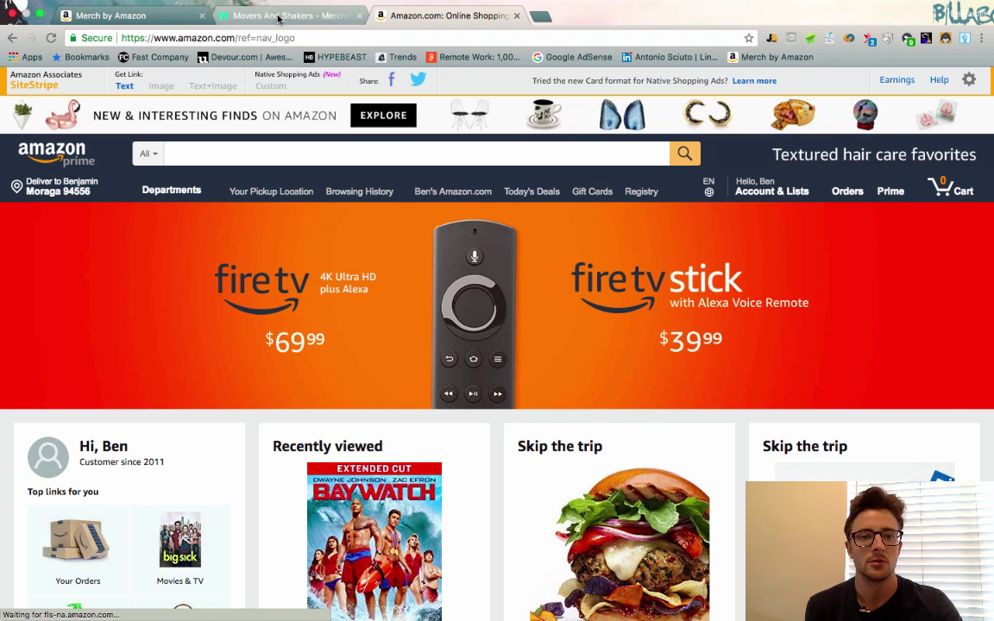
pyautogui.click(278, 16)
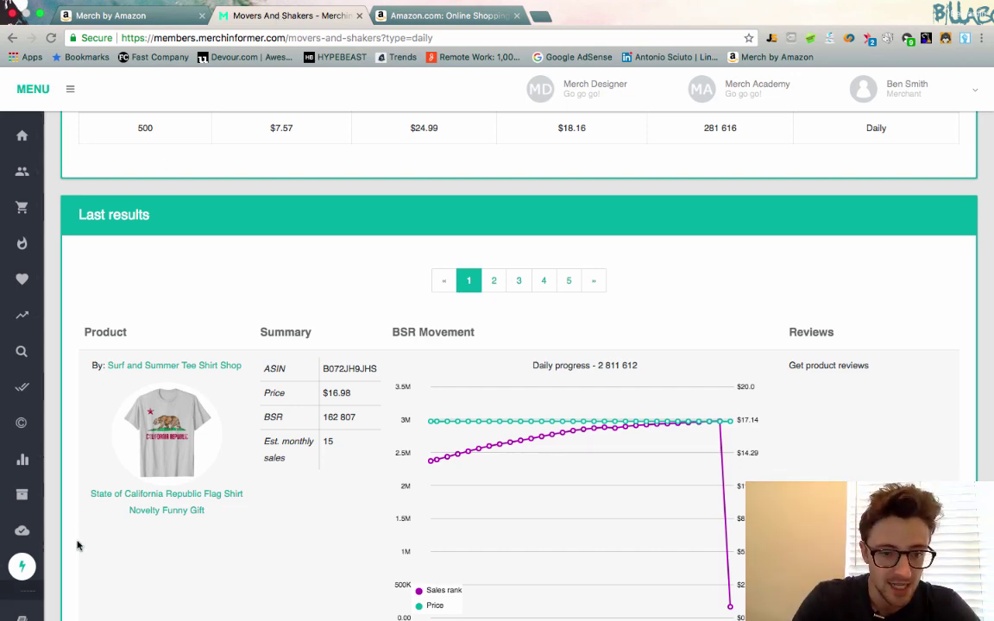
# - Show all Amazon merch for "State of California Republic" from the first product's title using Merch Research - Free, and close the old Amazon page
pyautogui.scroll(-2, 79, 544)
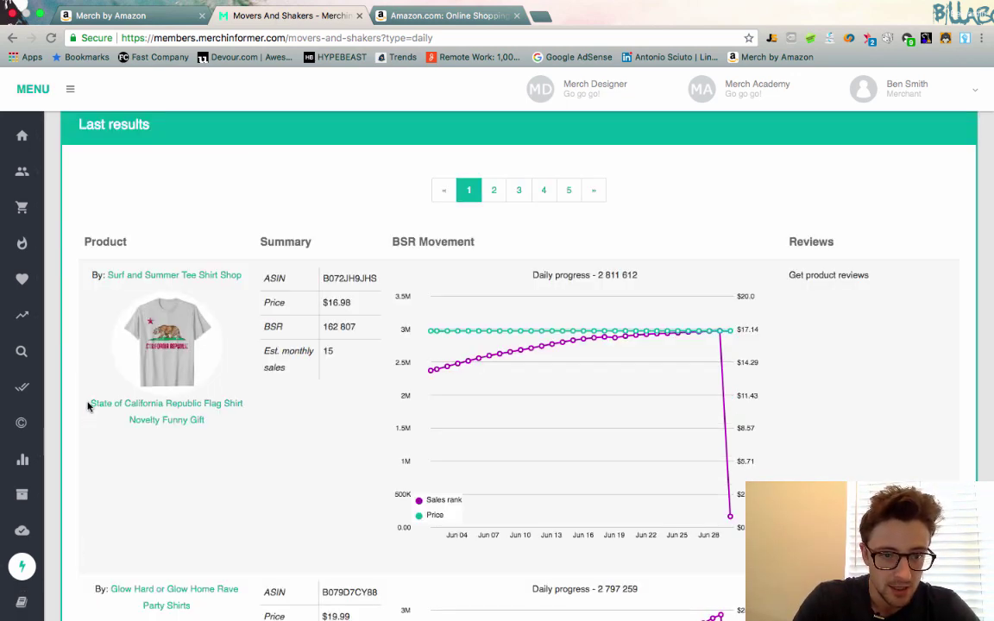
pyautogui.moveTo(87, 407); pyautogui.dragTo(199, 403)
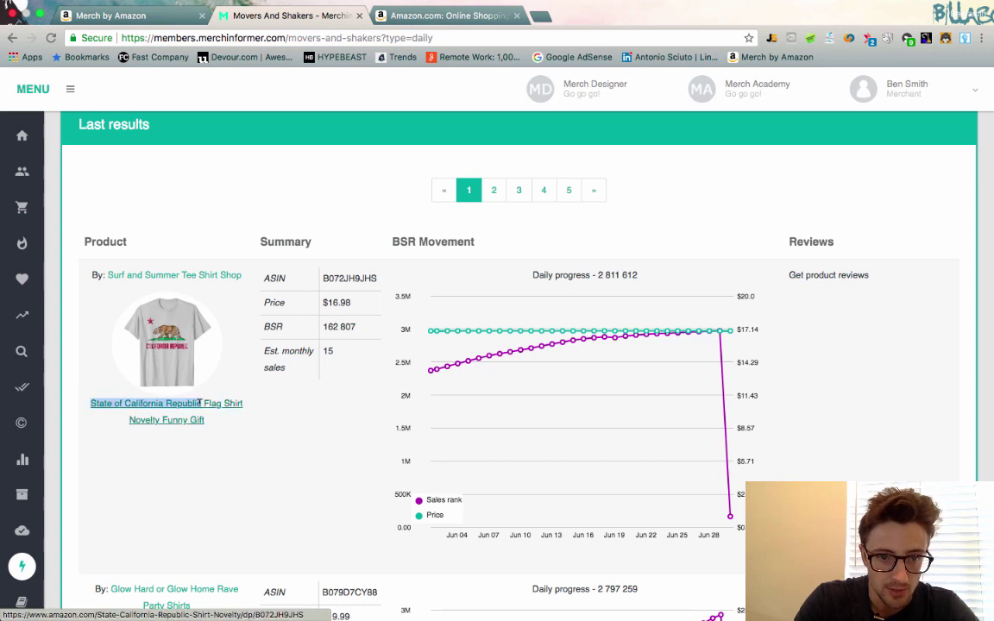
pyautogui.rightClick(188, 404)
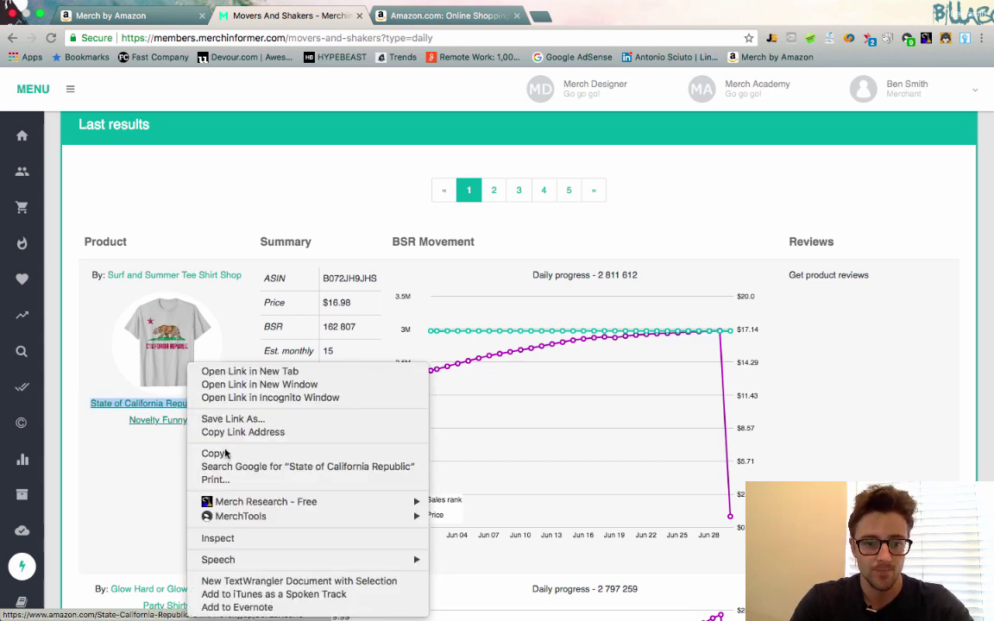
pyautogui.moveTo(259, 501)
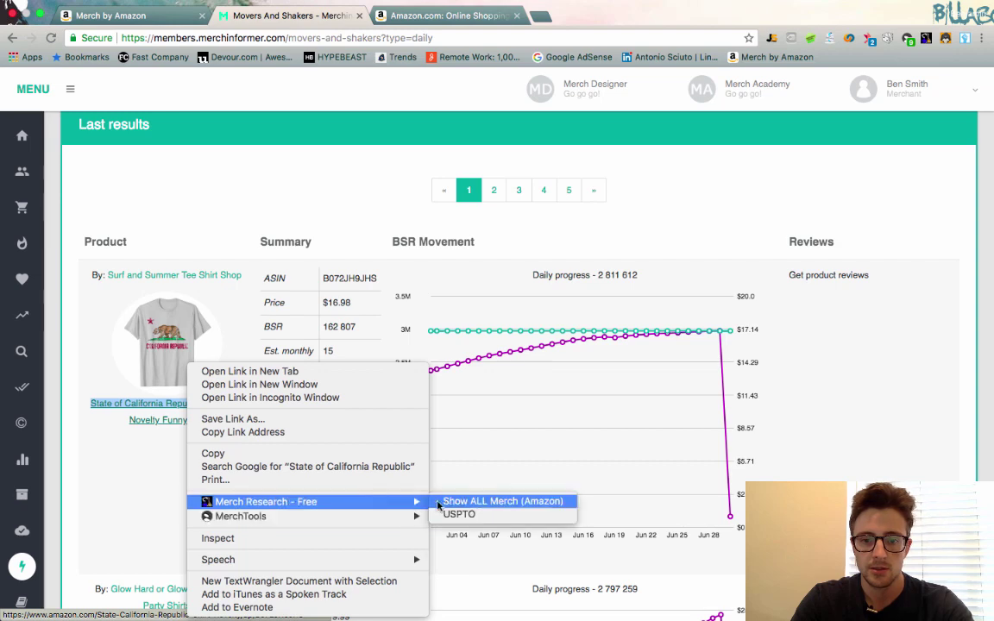
pyautogui.click(448, 503)
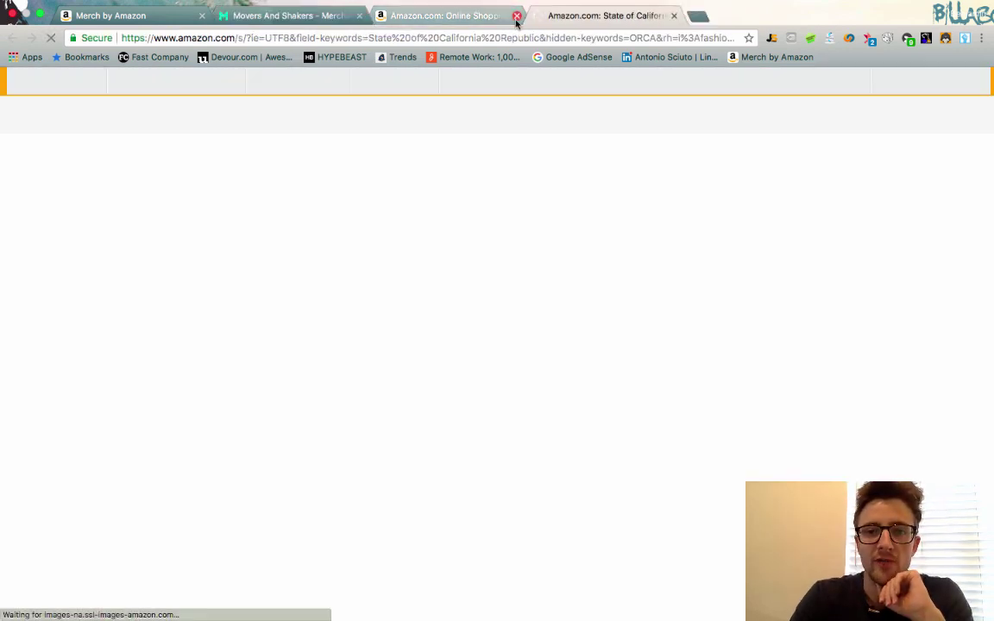
pyautogui.click(516, 17)
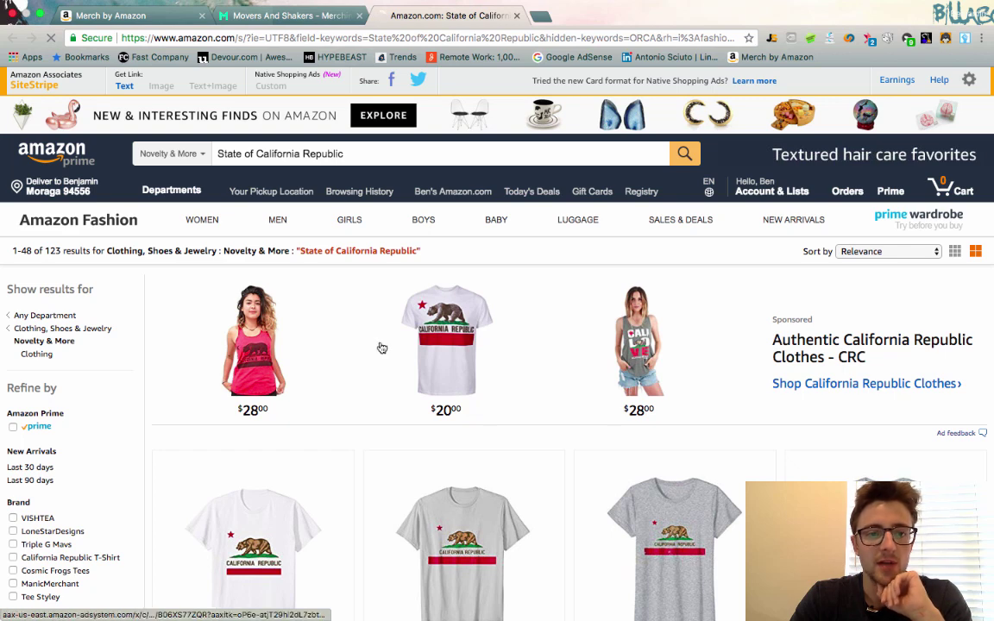
# - Examine the result count, designs and sales ranks of the "State of California Republic" shirts
pyautogui.scroll(-2, 382, 348)
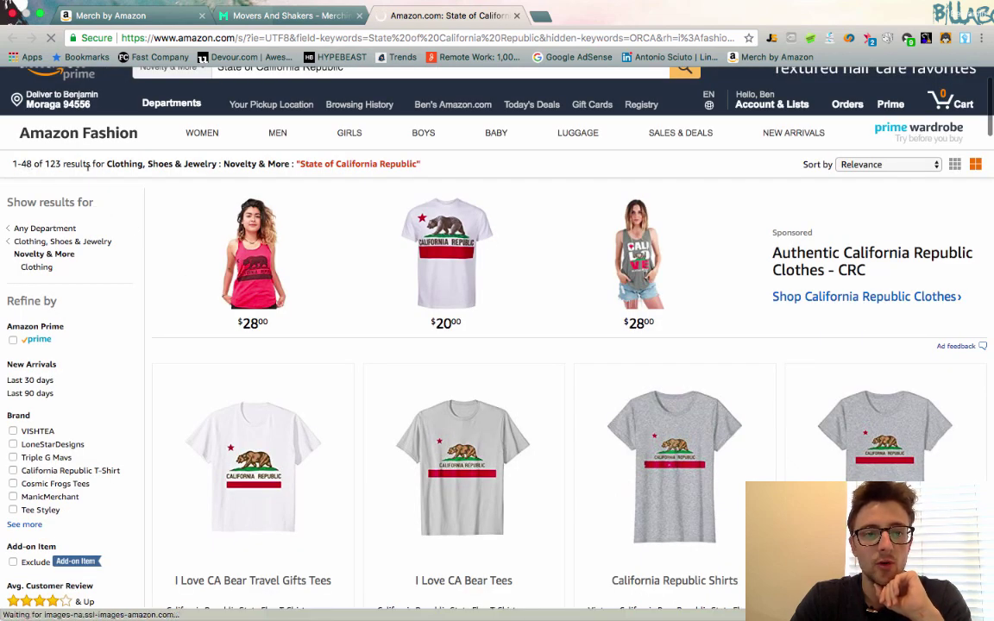
pyautogui.scroll(-5, 415, 348)
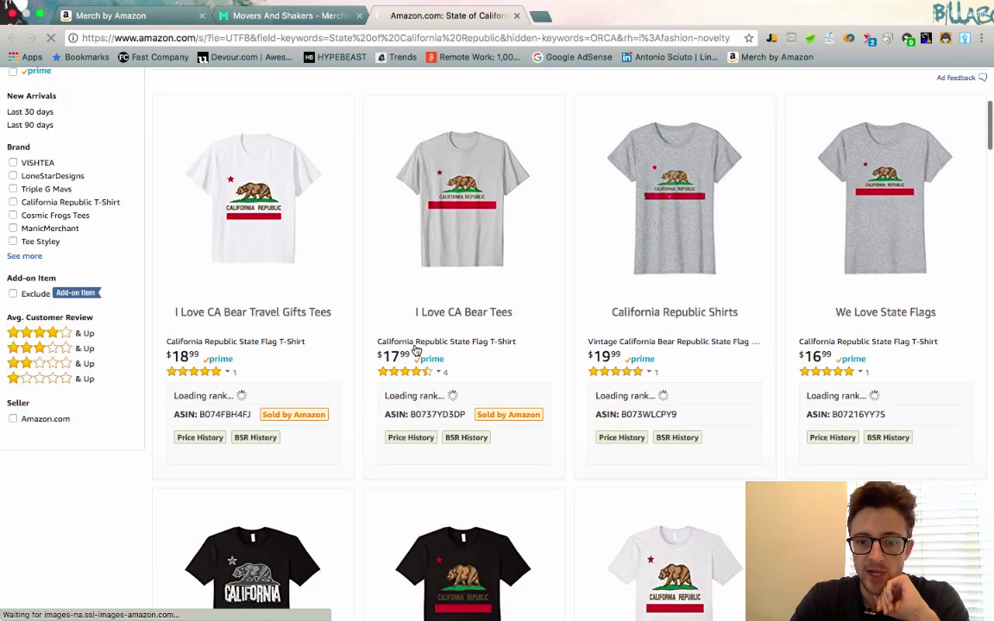
pyautogui.scroll(-5, 350, 297)
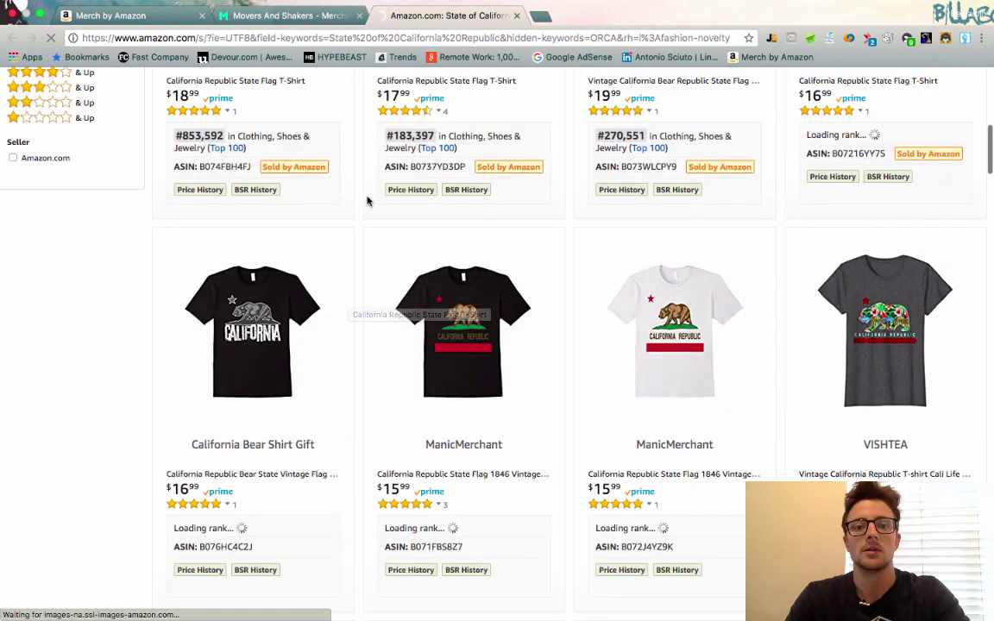
pyautogui.scroll(15, 368, 200)
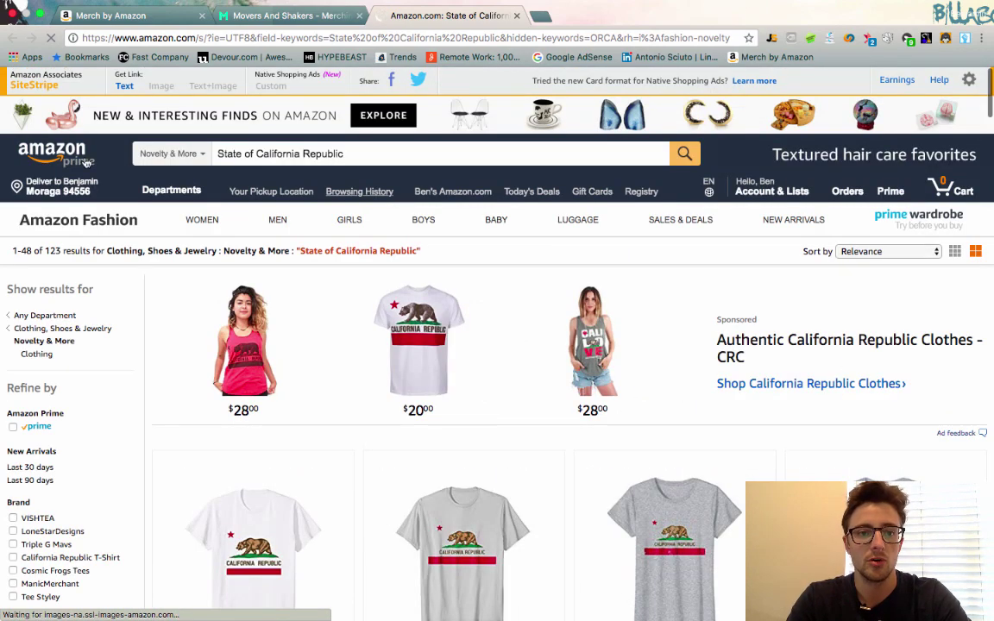
# - From the Movers and Shakers list, show all Amazon merch for "Glow Party Squad Shirt" using Merch Research - Free, and close the California results
pyautogui.hotkey('ctrl', 'shift', 'Tab')
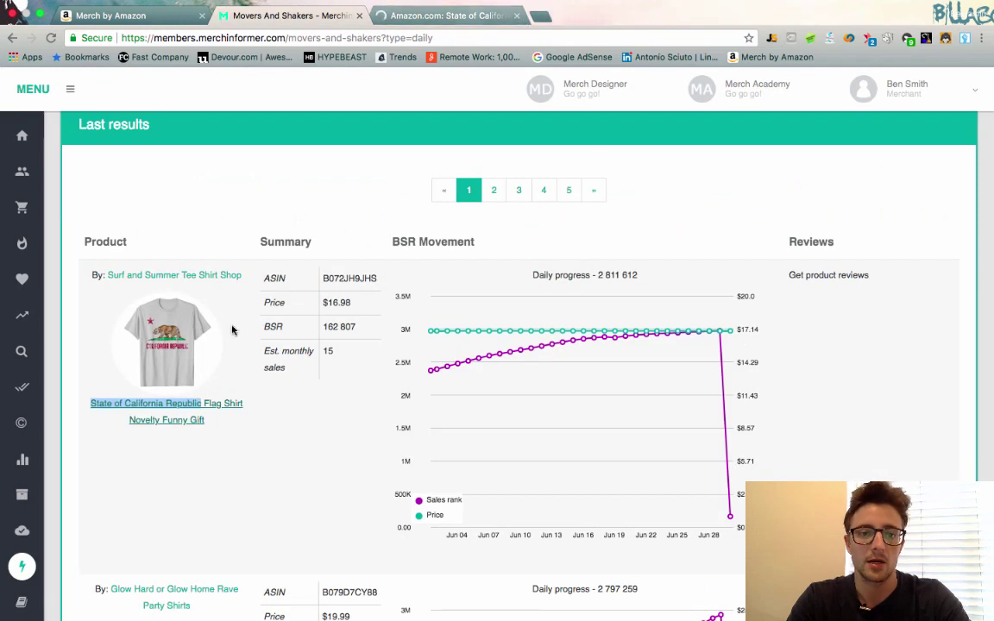
pyautogui.scroll(-4, 233, 528)
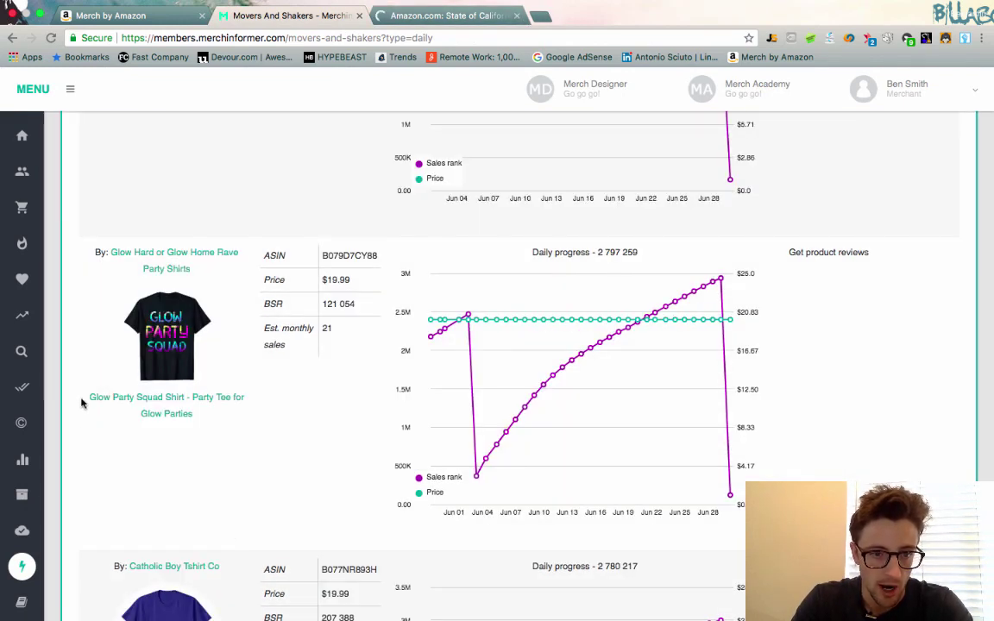
pyautogui.moveTo(82, 403); pyautogui.dragTo(184, 392)
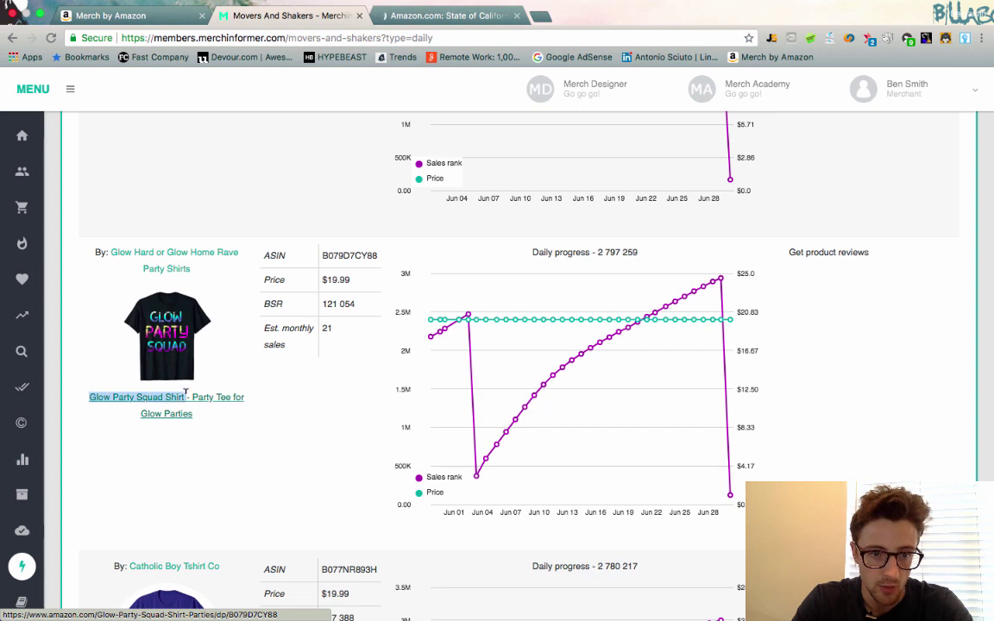
pyautogui.rightClick(170, 400)
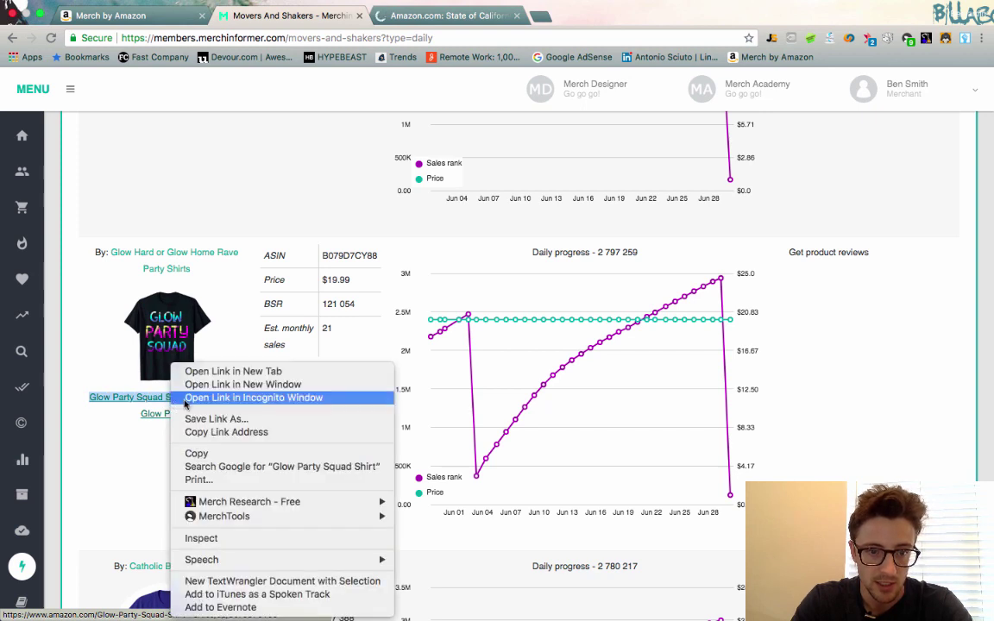
pyautogui.moveTo(241, 503)
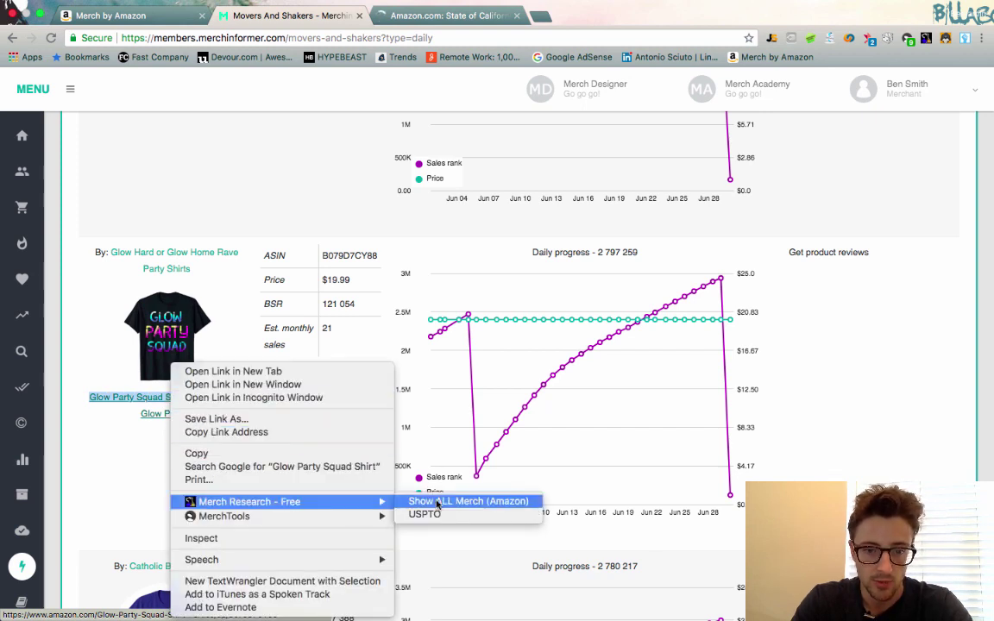
pyautogui.click(466, 502)
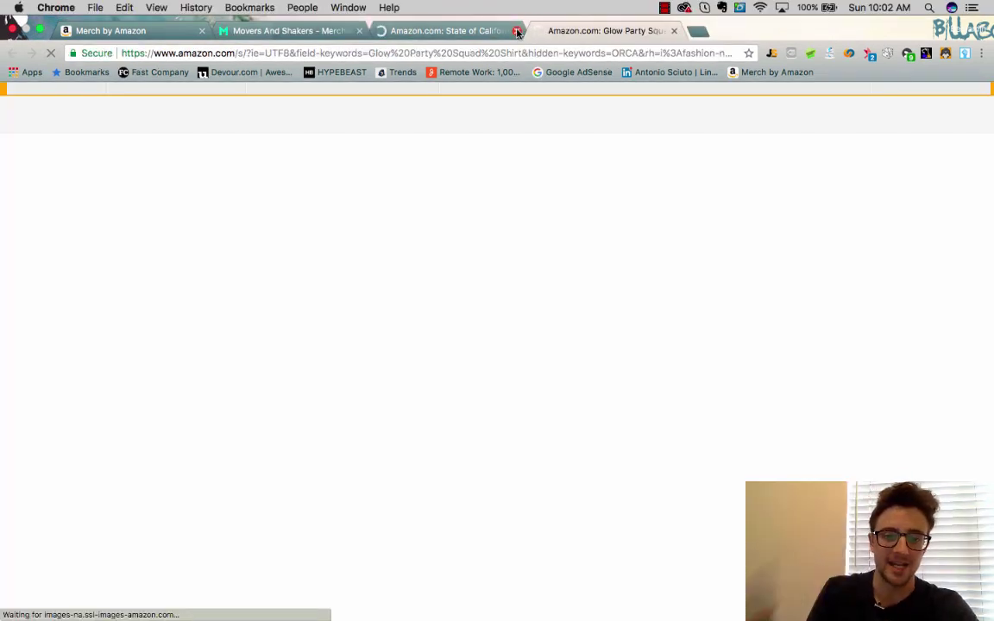
pyautogui.click(517, 31)
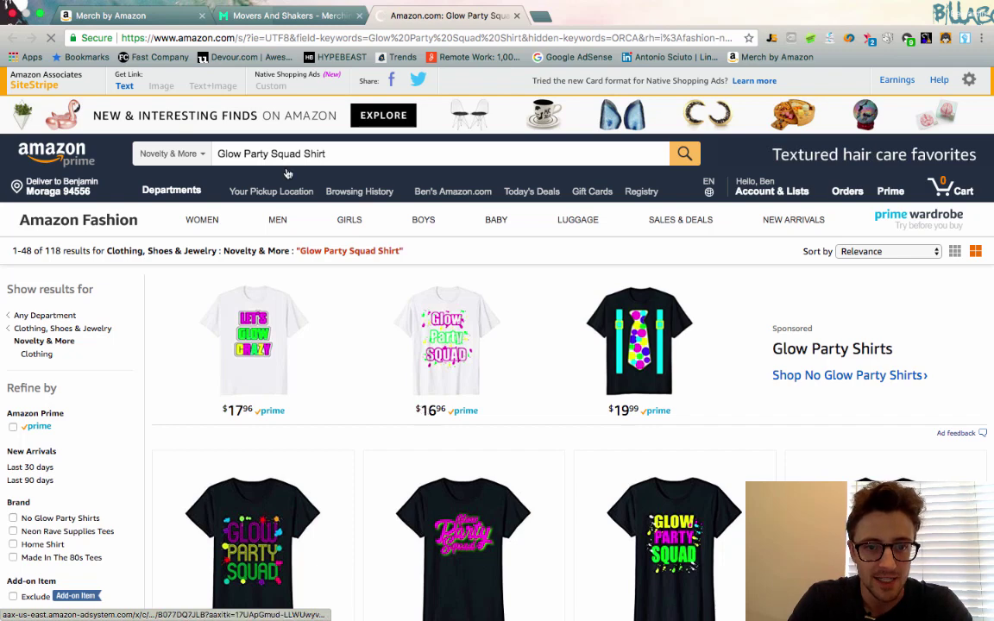
# - Examine the competing designs and Clothing, Shoes & Jewelry sales ranks of the glow party squad shirts
pyautogui.scroll(-2, 447, 425)
pyautogui.scroll(-3, 447, 425)
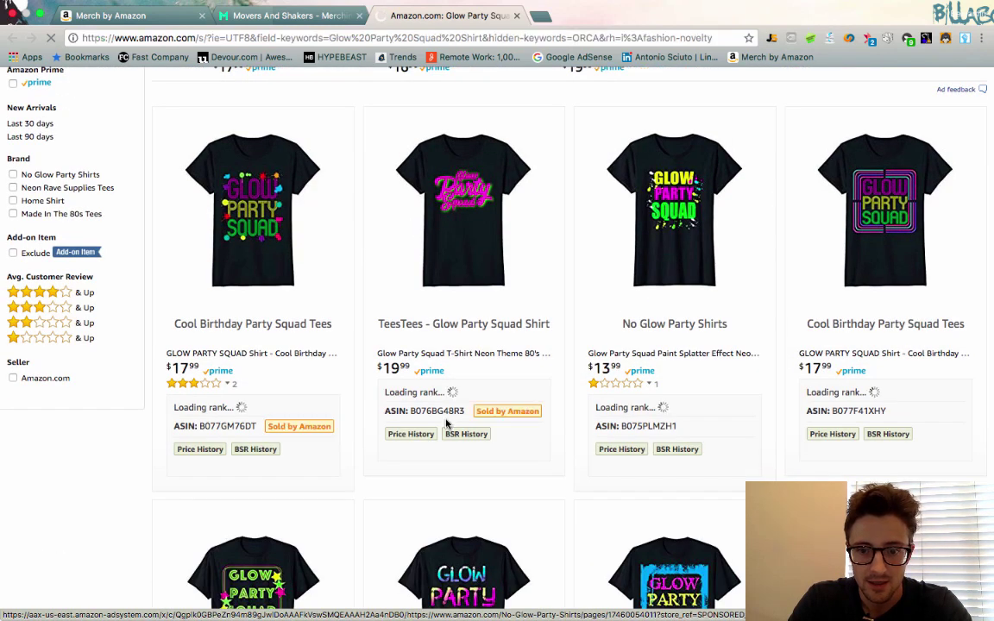
pyautogui.scroll(-1, 486, 485)
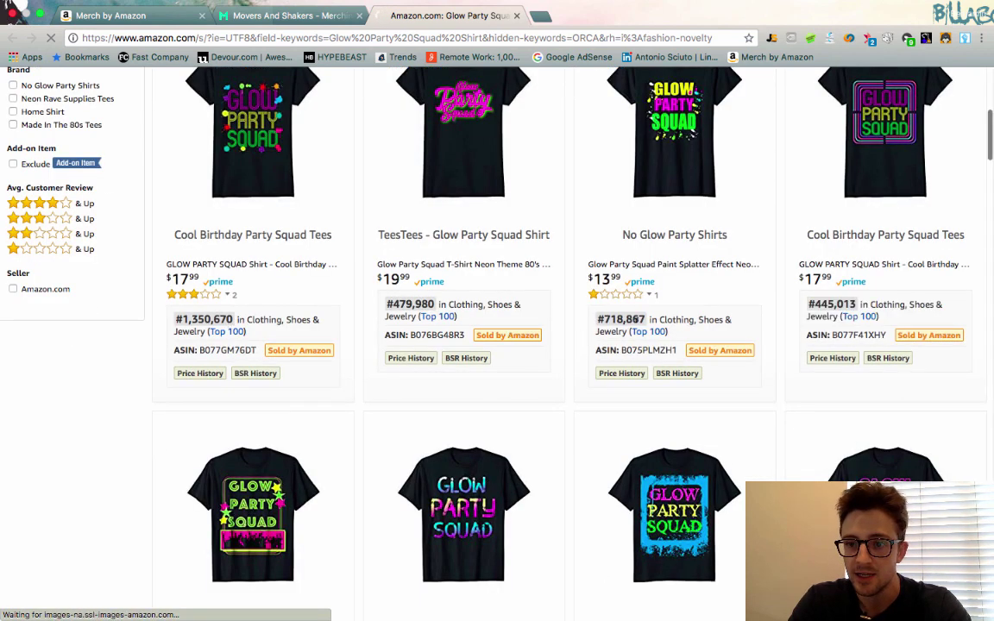
pyautogui.scroll(-1, 636, 320)
pyautogui.scroll(-2, 636, 320)
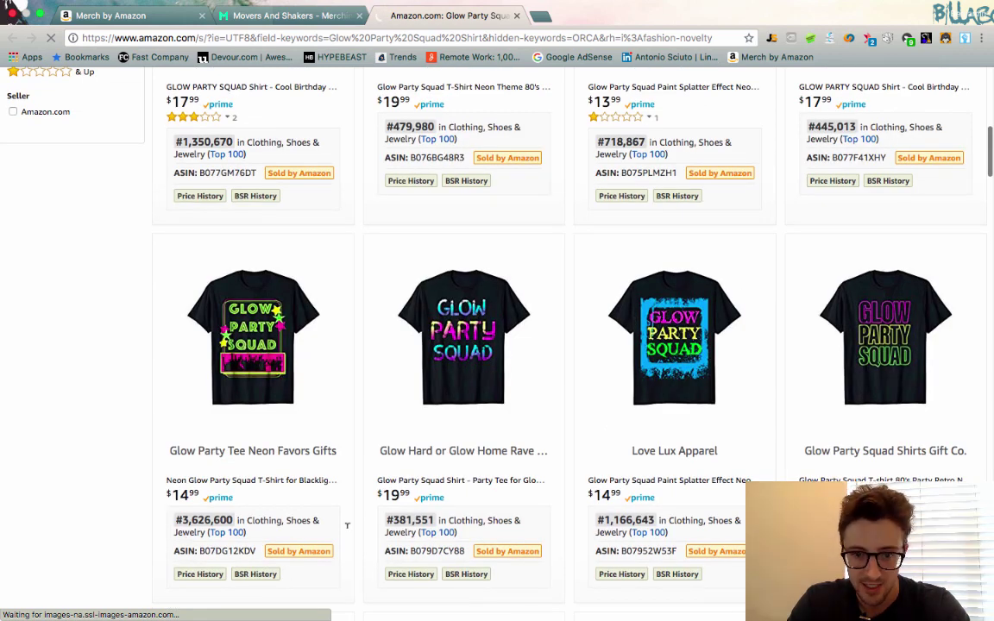
pyautogui.scroll(-2, 583, 534)
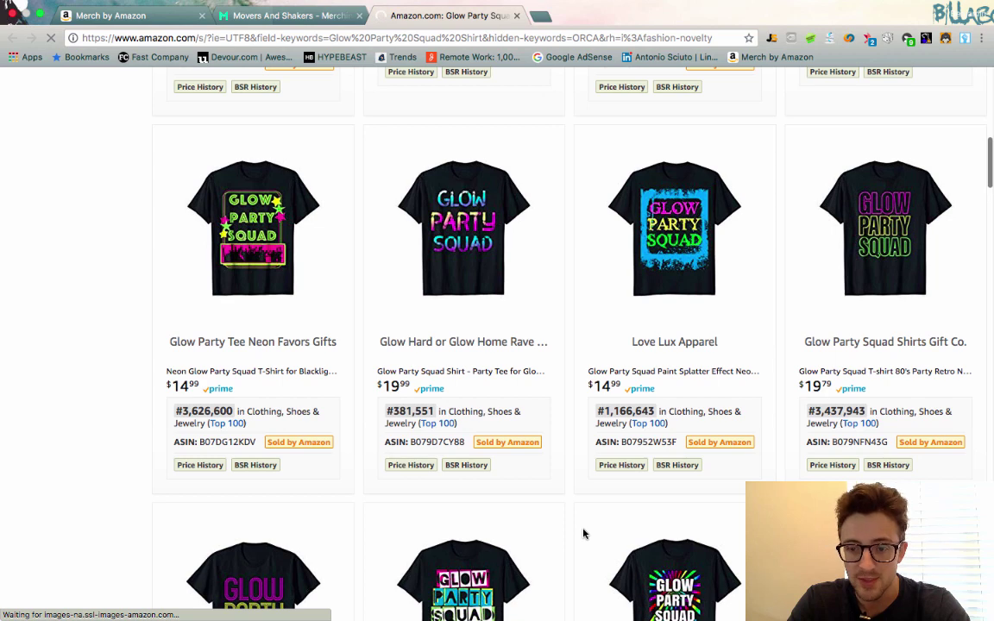
pyautogui.scroll(-3, 584, 534)
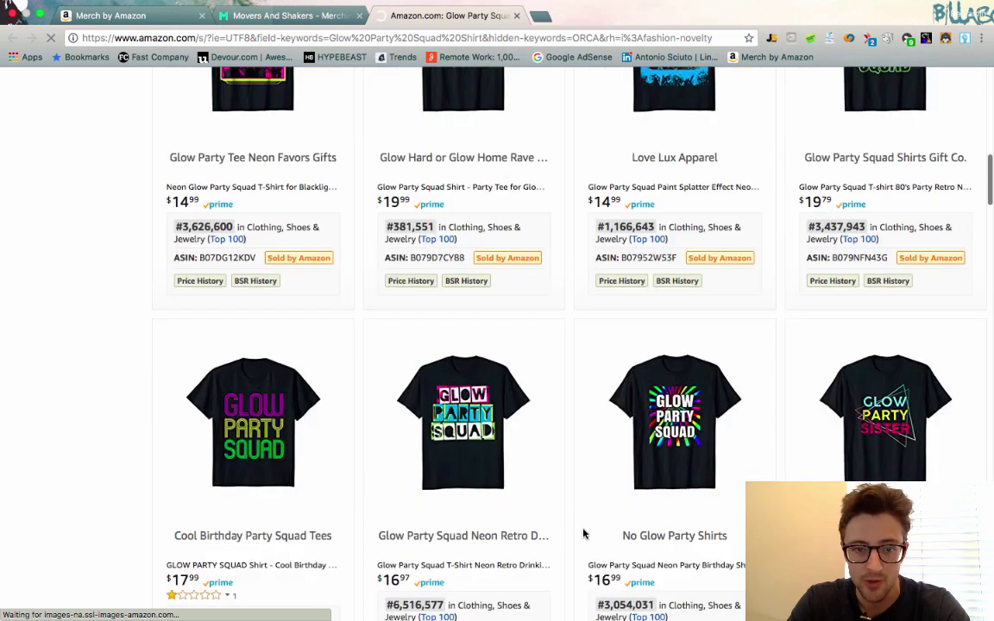
# - From the Movers and Shakers list, show all Amazon merch for "Catholic Boy" using Merch Research - Free
pyautogui.click(246, 12)
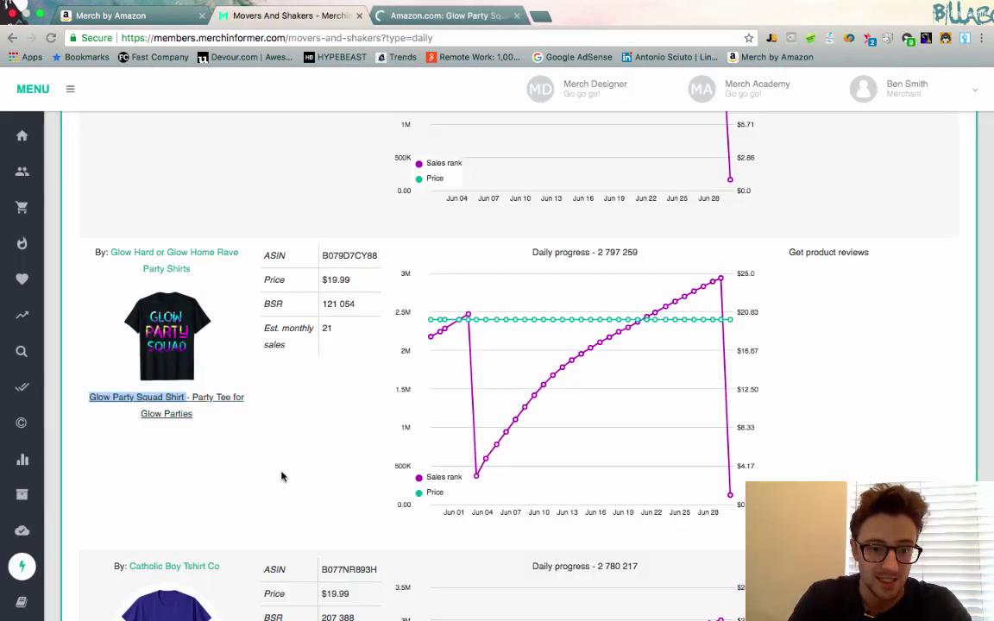
pyautogui.scroll(-5, 281, 476)
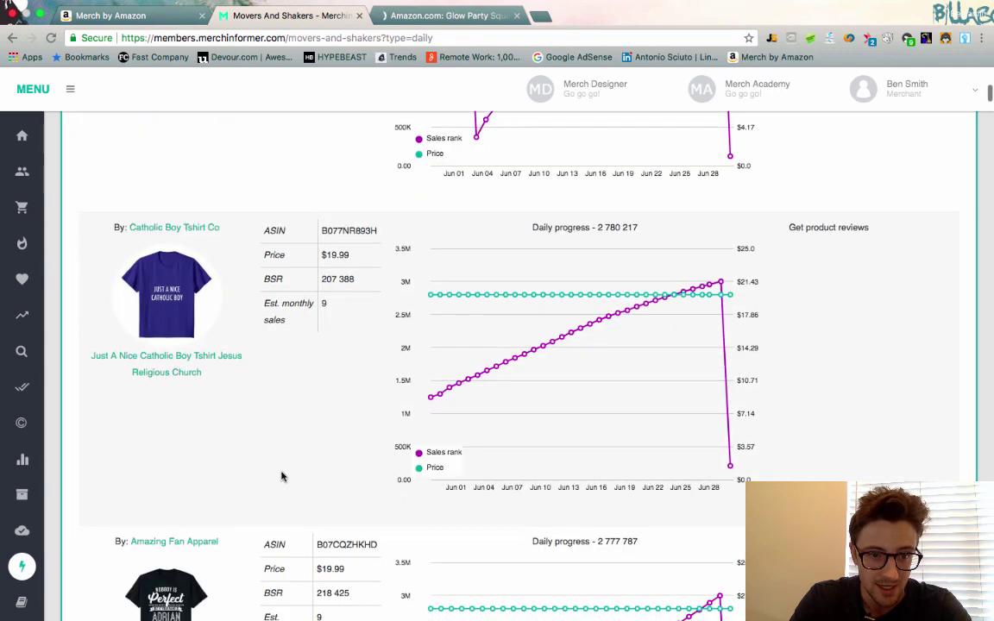
pyautogui.rightClick(128, 227)
pyautogui.click(161, 214)
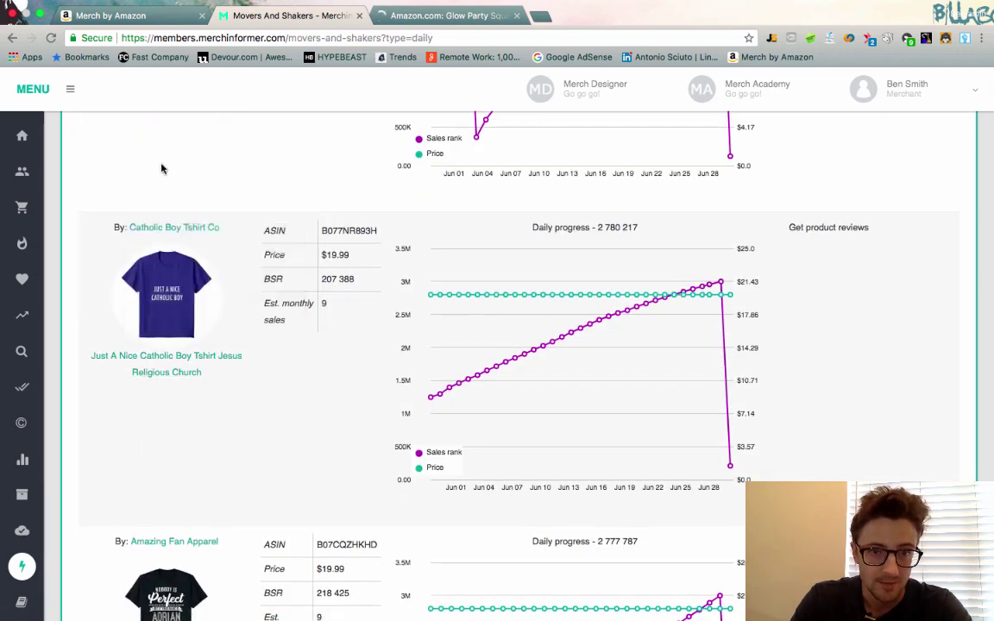
pyautogui.moveTo(126, 222); pyautogui.dragTo(177, 222)
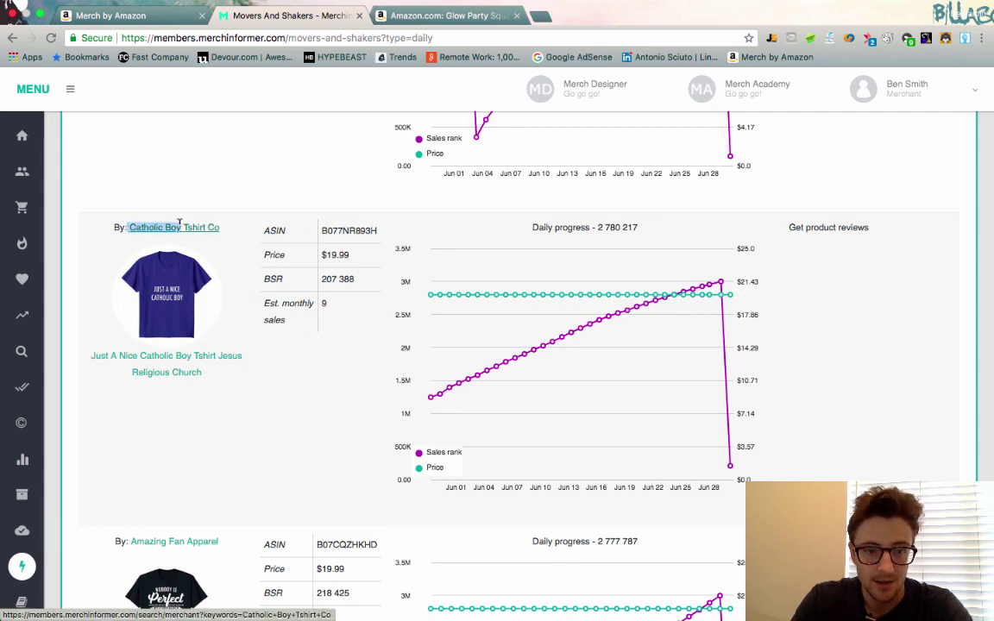
pyautogui.rightClick(179, 223)
pyautogui.moveTo(255, 361)
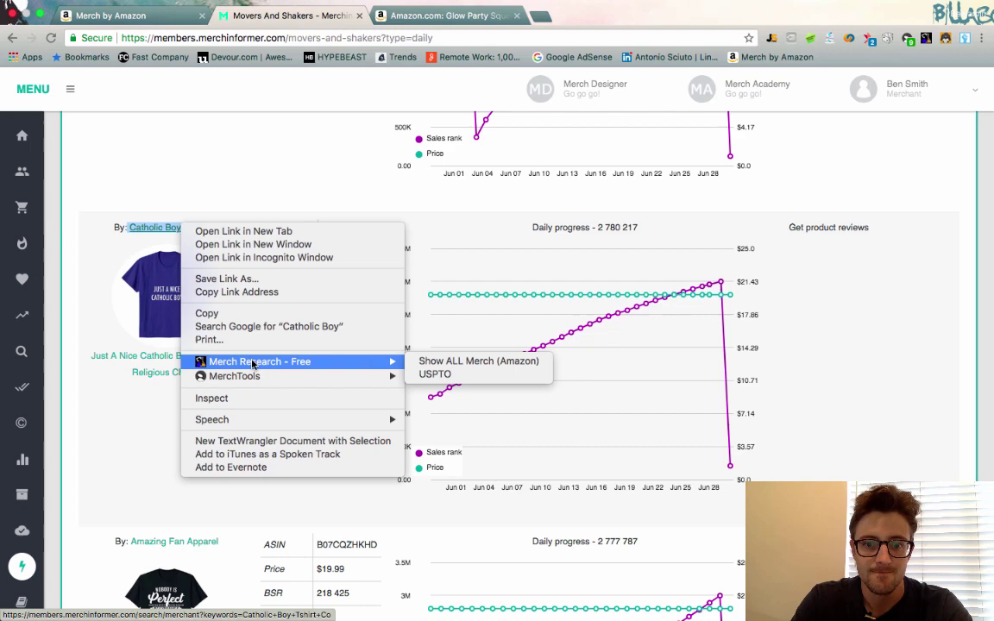
pyautogui.click(483, 362)
# - From the Movers and Shakers list, show all Amazon merch for "Bull Riding" from the vintage shirt's title using Merch Research - Free
pyautogui.click(309, 14)
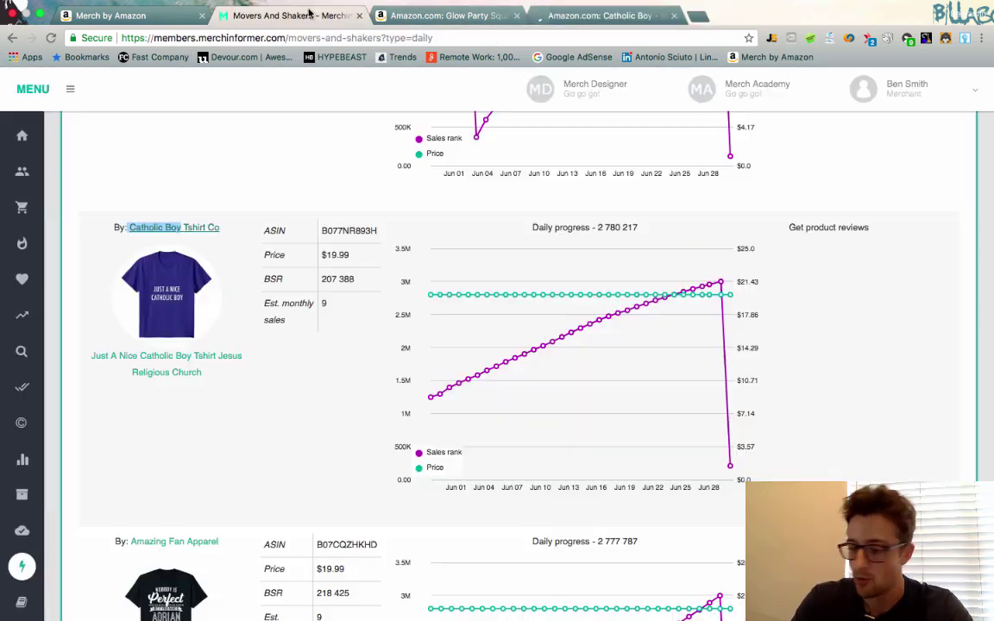
pyautogui.scroll(-3, 264, 360)
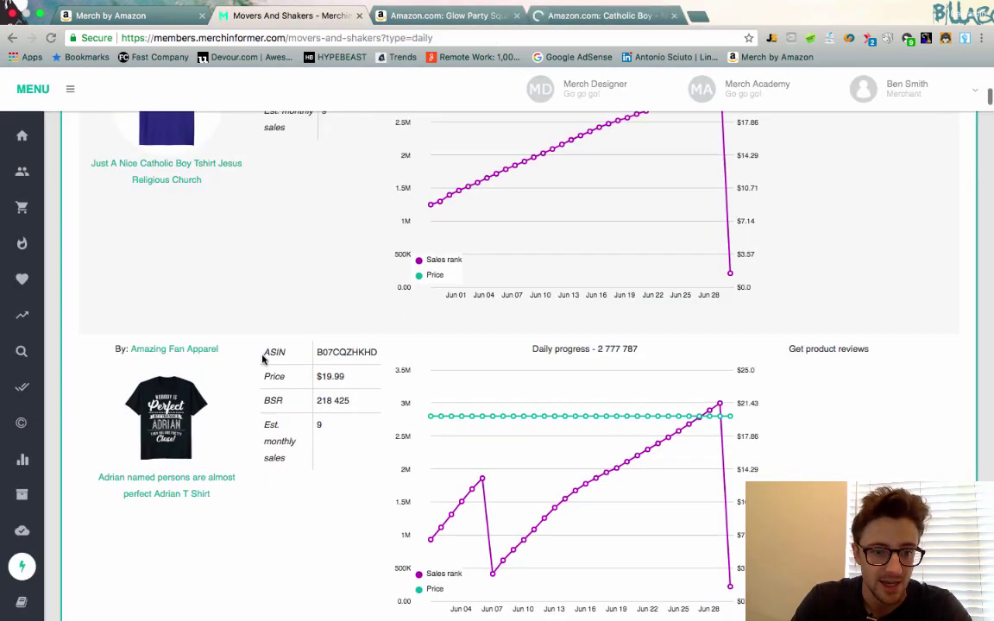
pyautogui.scroll(-3, 264, 360)
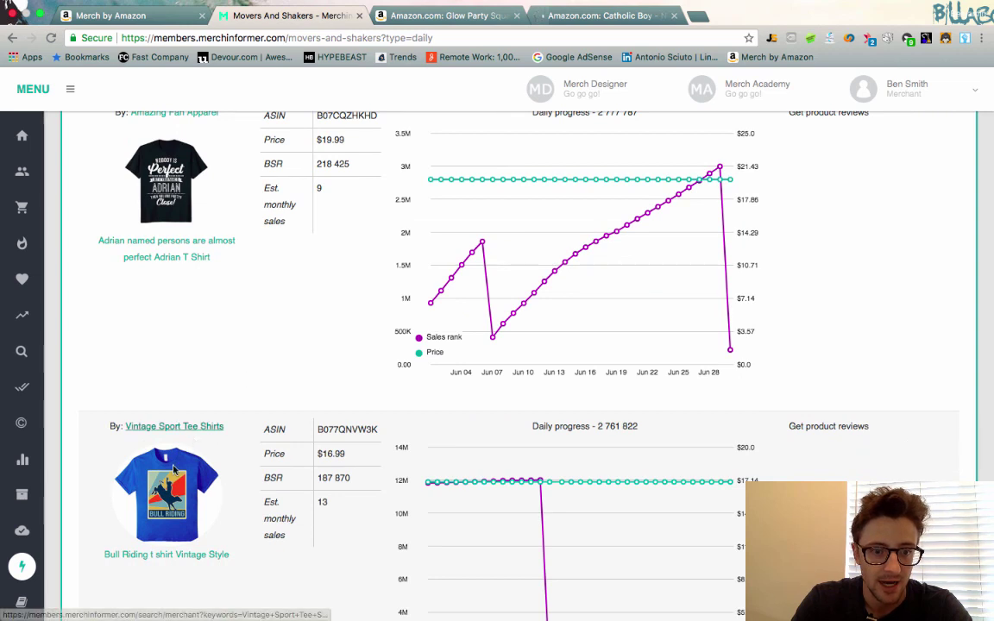
pyautogui.moveTo(104, 554); pyautogui.dragTo(147, 553)
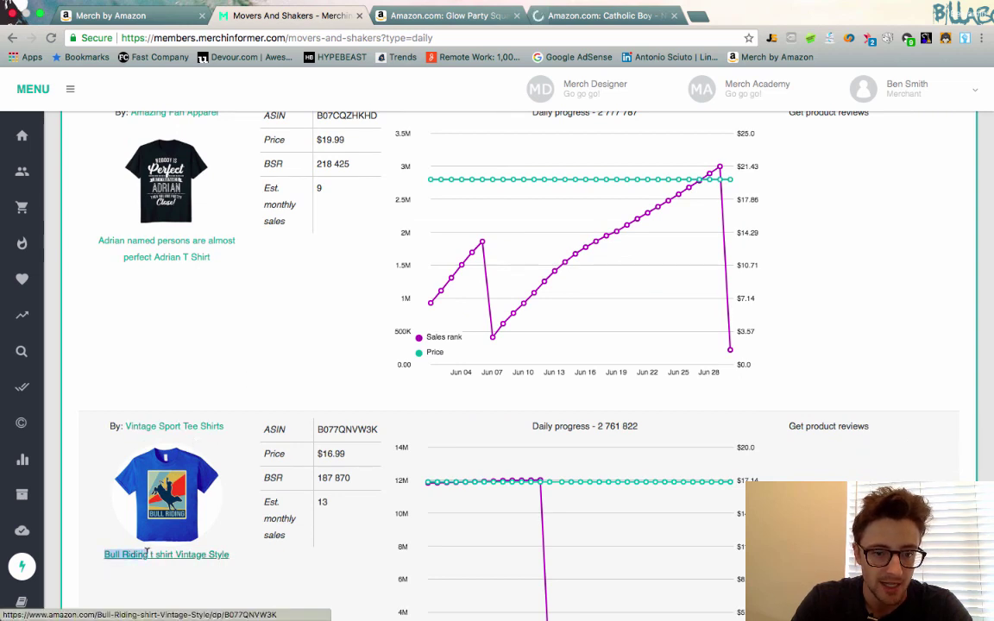
pyautogui.rightClick(146, 553)
pyautogui.moveTo(199, 501)
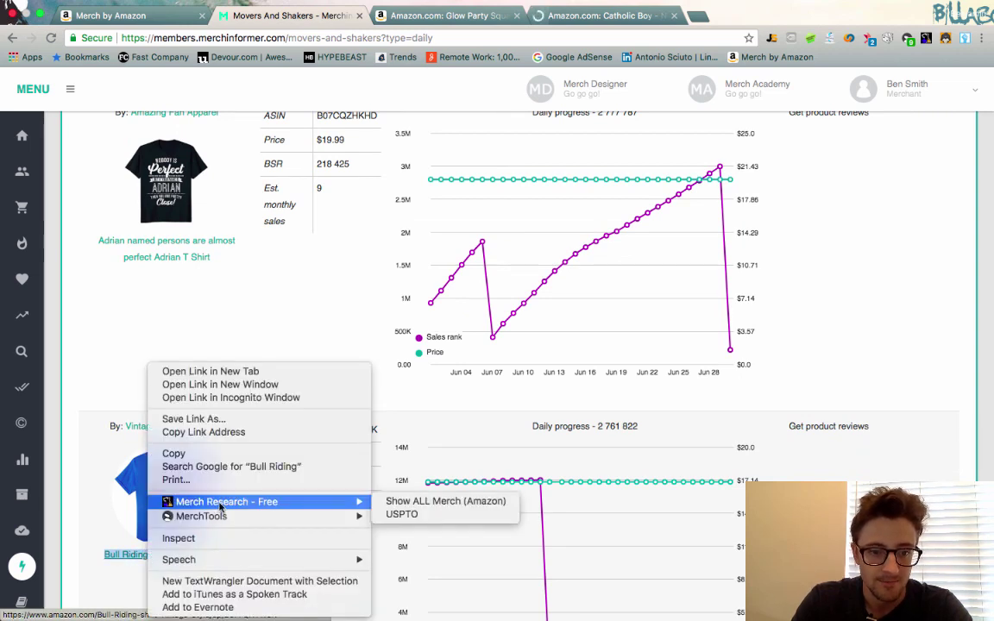
pyautogui.click(430, 502)
# - Compare the result counts and first listings of the "Catholic Boy" and "Bull Riding" Amazon searches
pyautogui.click(577, 18)
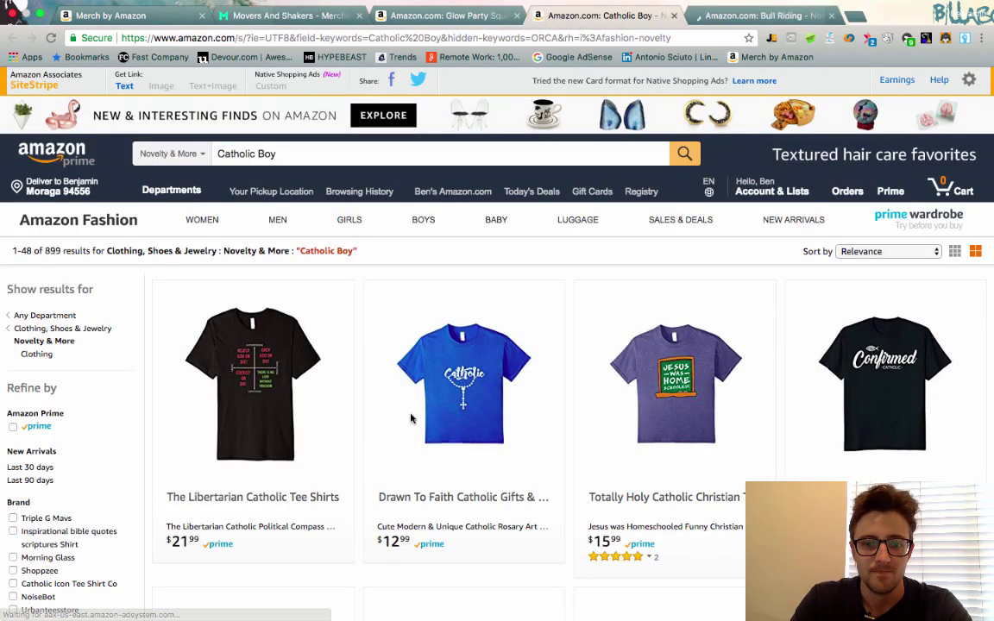
pyautogui.scroll(-5, 411, 380)
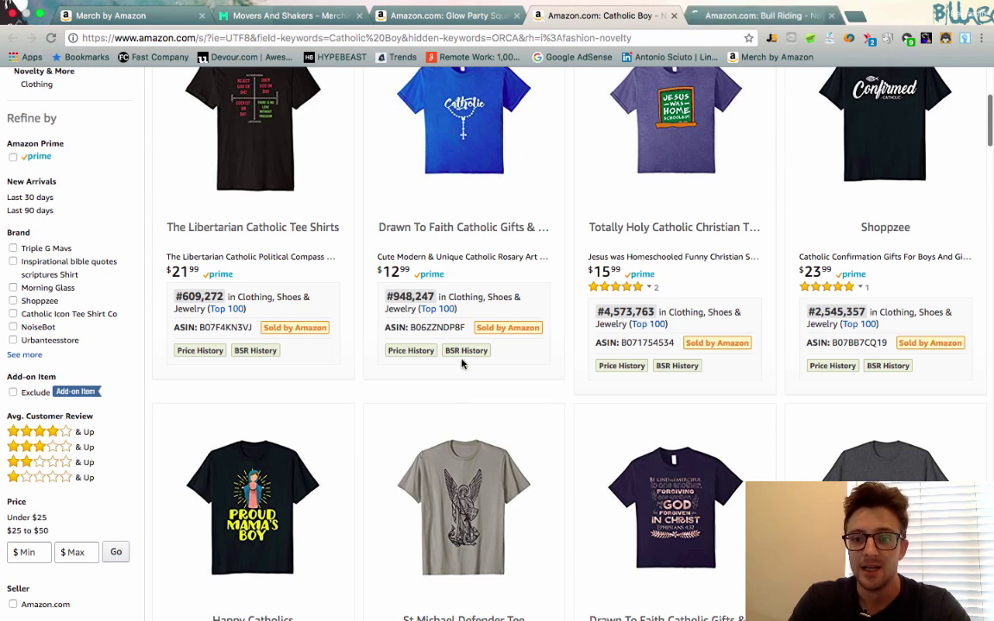
pyautogui.click(732, 18)
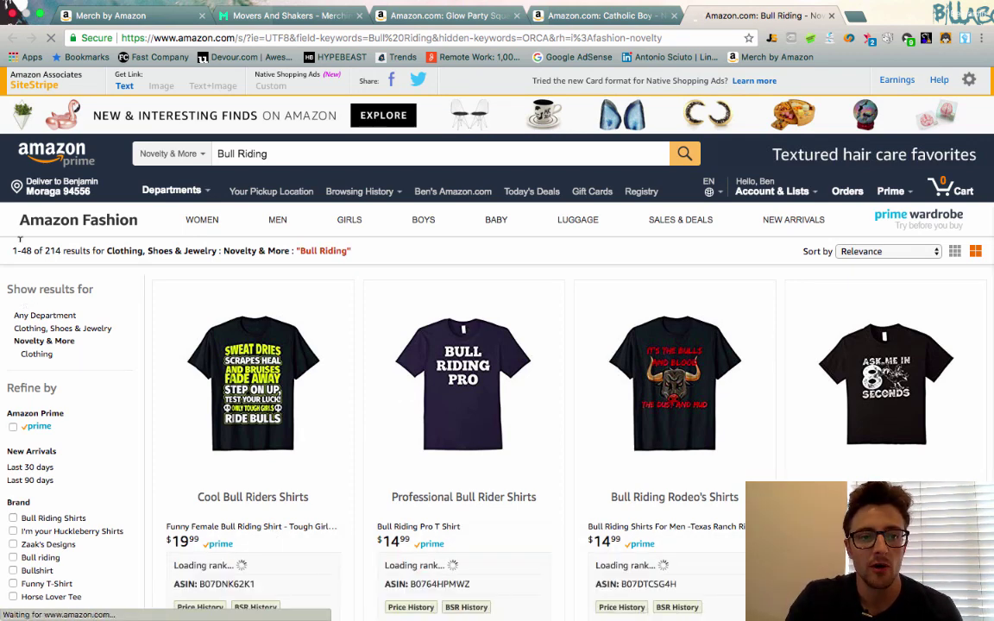
pyautogui.click(64, 250)
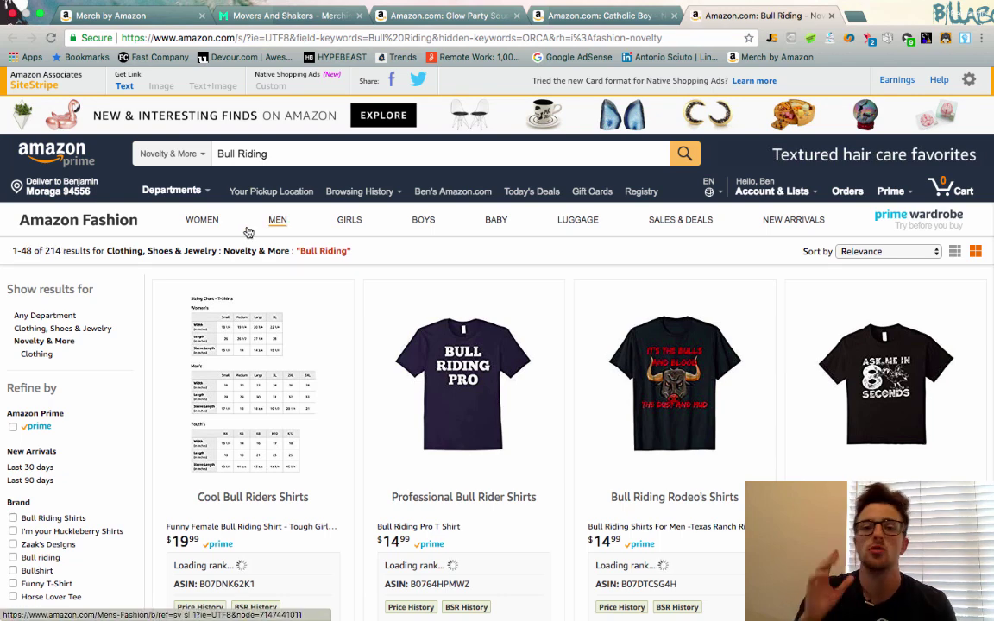
pyautogui.moveTo(249, 231)
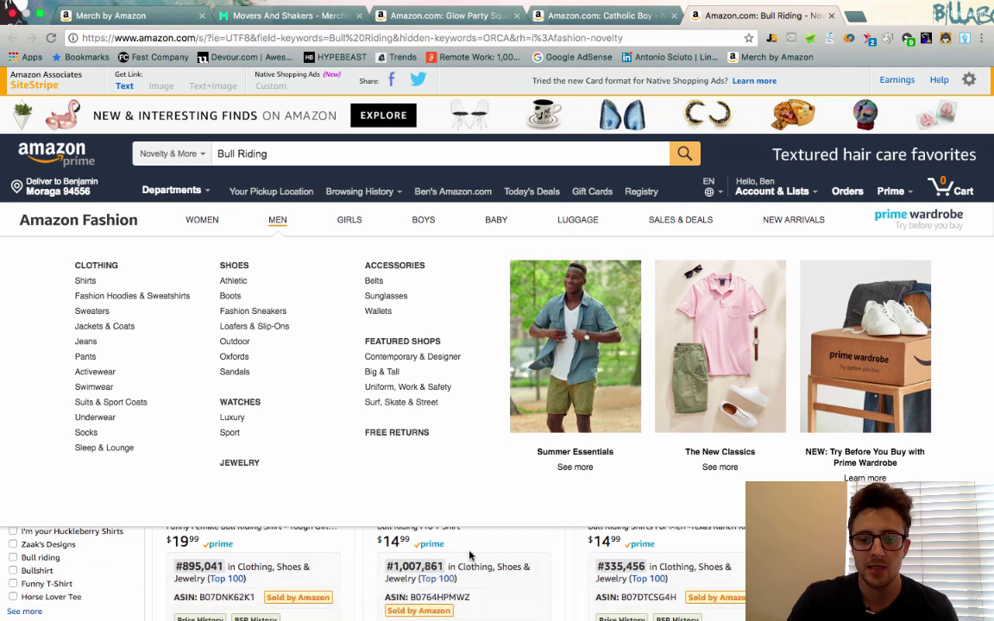
# - Examine the competing designs and Clothing, Shoes & Jewelry sales ranks of the "Bull Riding" shirts
pyautogui.scroll(-2, 519, 567)
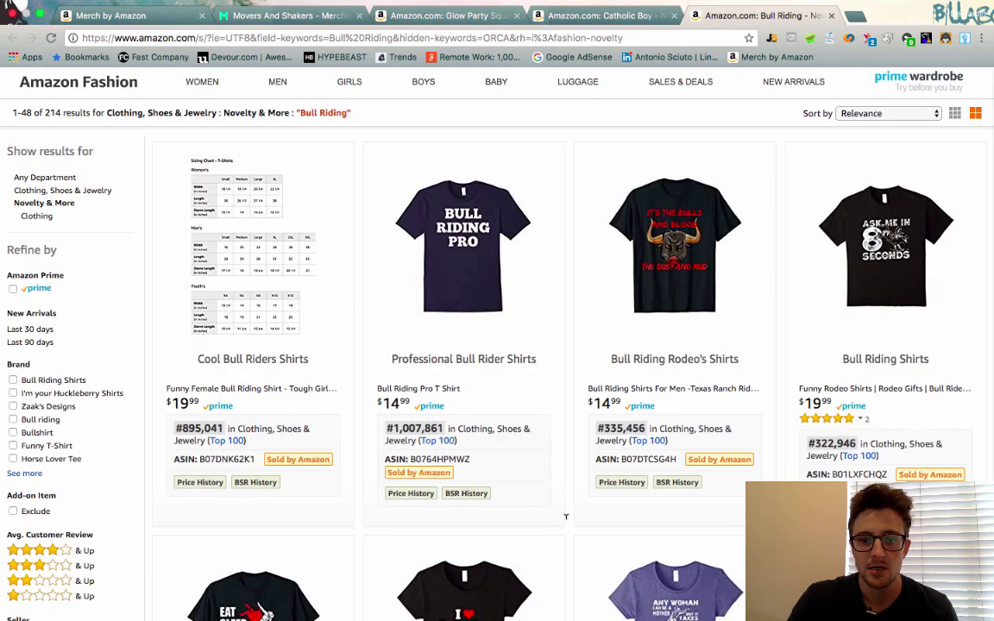
pyautogui.scroll(-1, 212, 467)
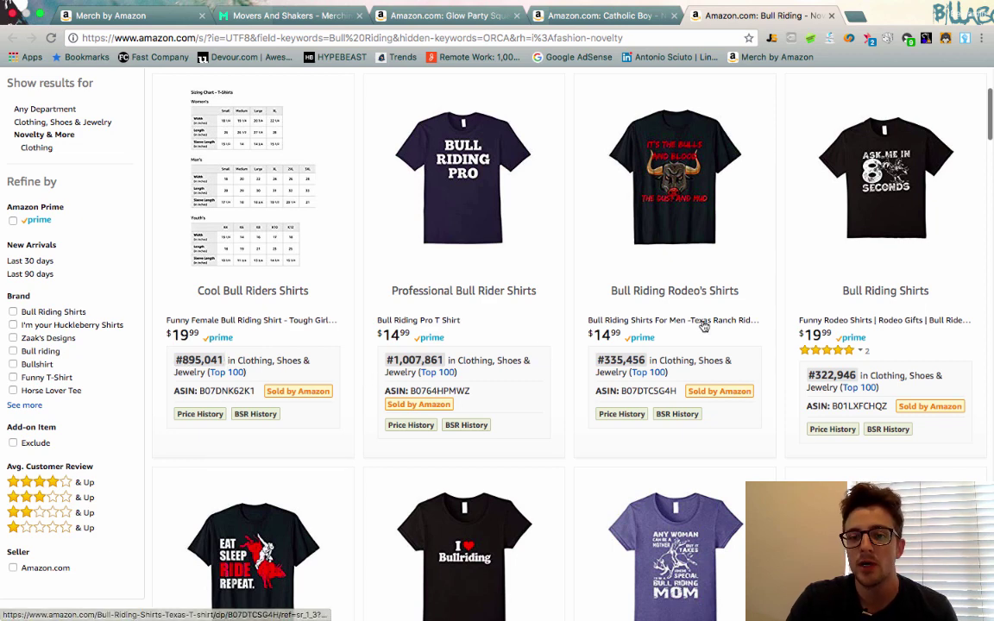
pyautogui.scroll(-2, 618, 356)
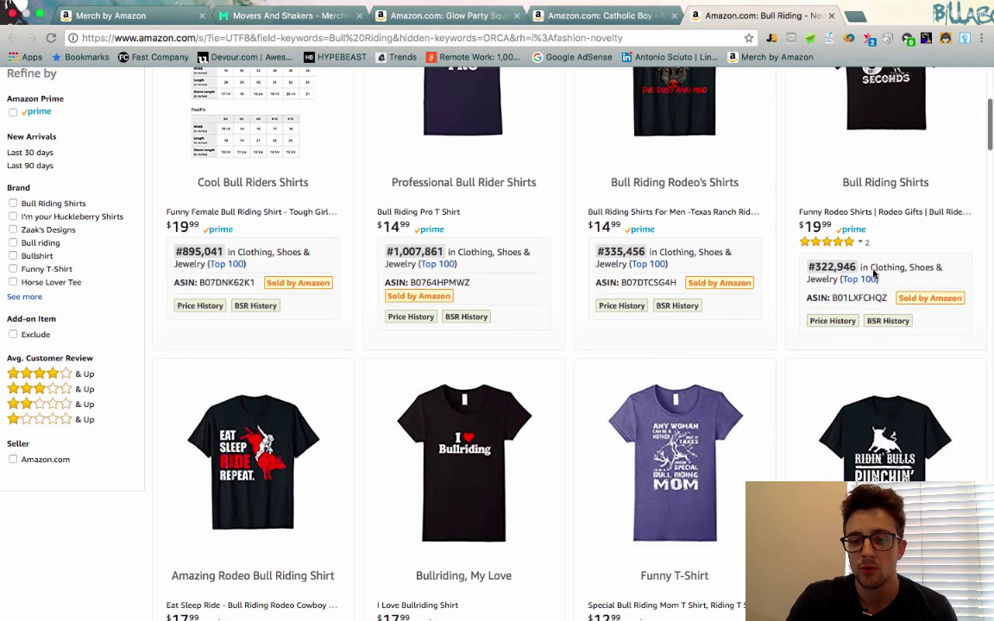
pyautogui.scroll(-3, 874, 272)
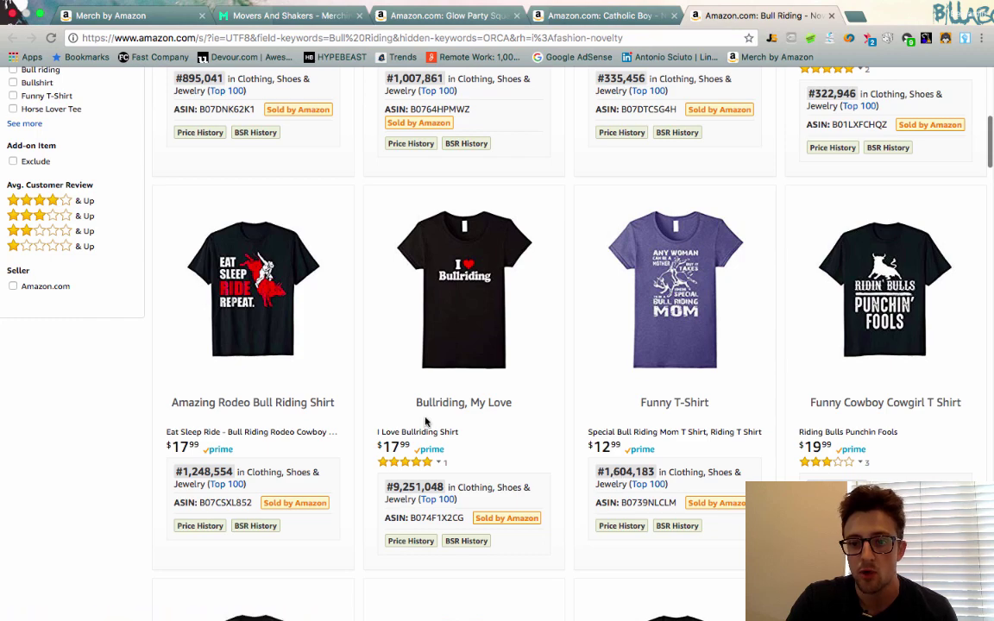
pyautogui.scroll(-4, 382, 375)
pyautogui.scroll(-3, 425, 423)
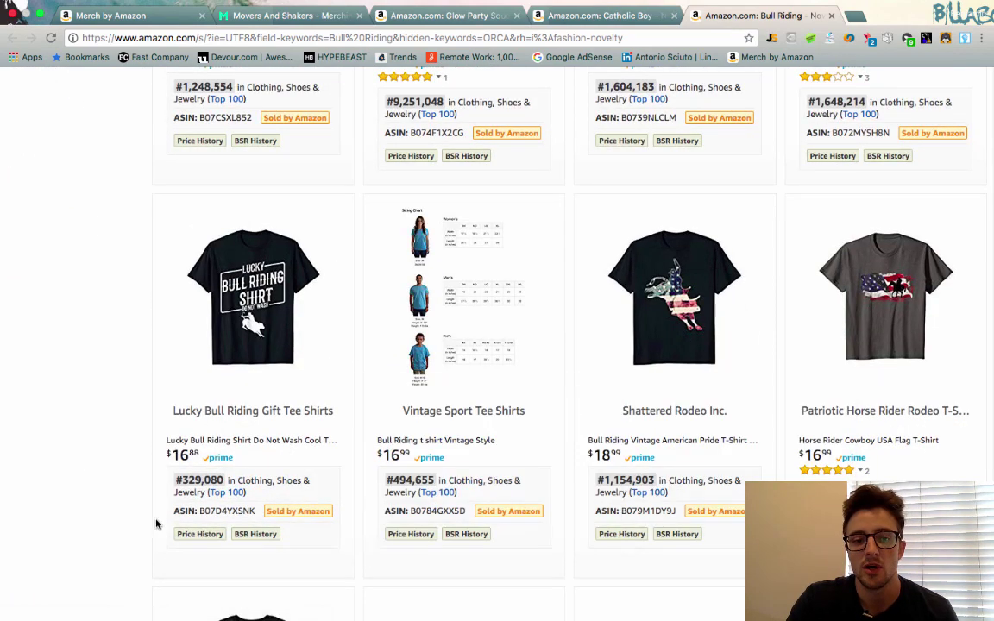
# - Recheck the "Bull Riding" result count against the sales ranks and design quality of its first three rows
pyautogui.scroll(5, 327, 498)
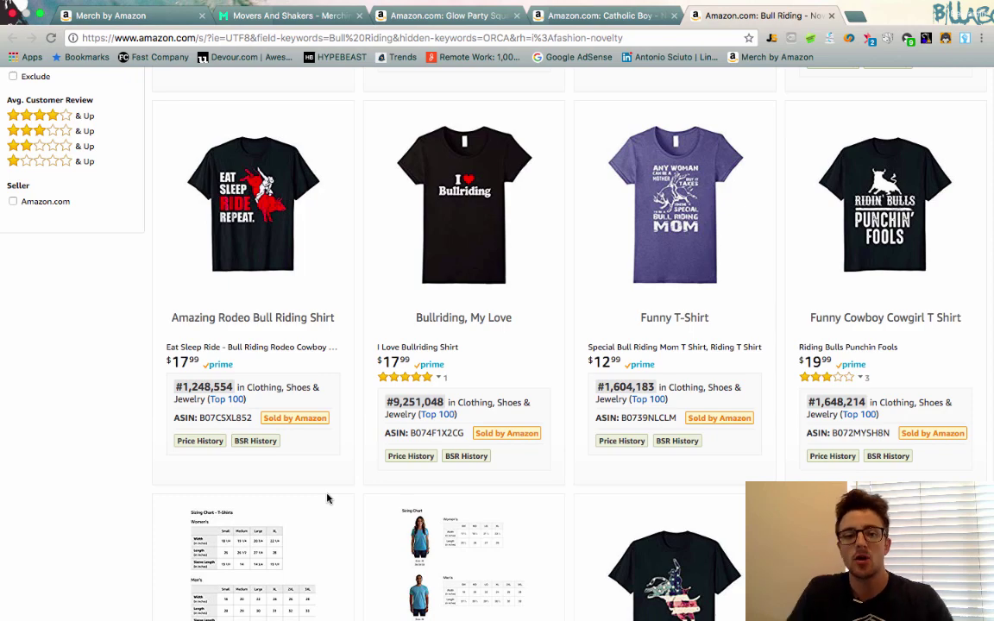
pyautogui.scroll(10, 302, 483)
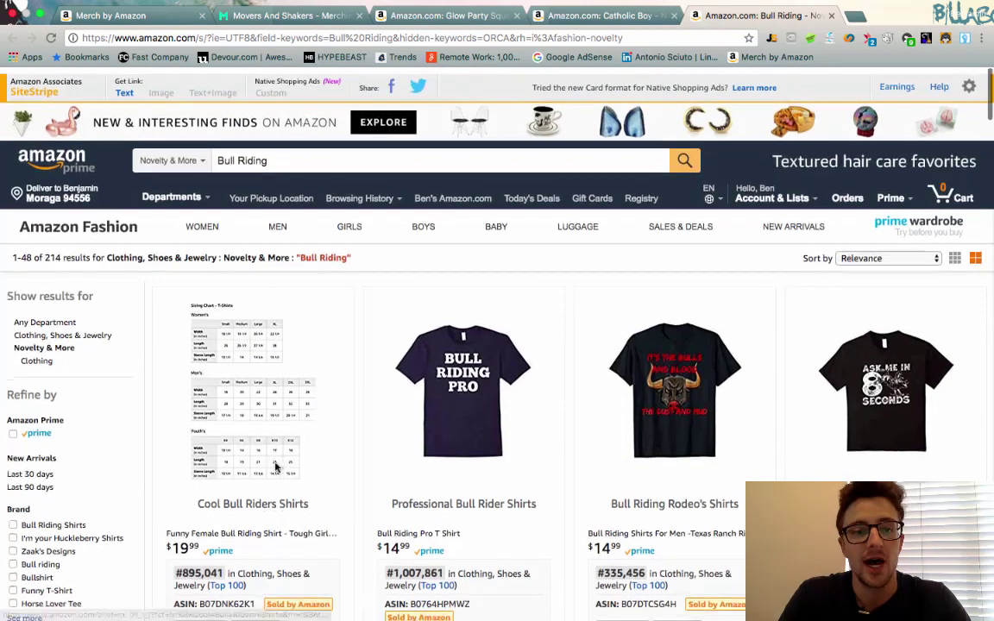
pyautogui.moveTo(12, 253); pyautogui.dragTo(75, 251)
pyautogui.scroll(-3, 398, 518)
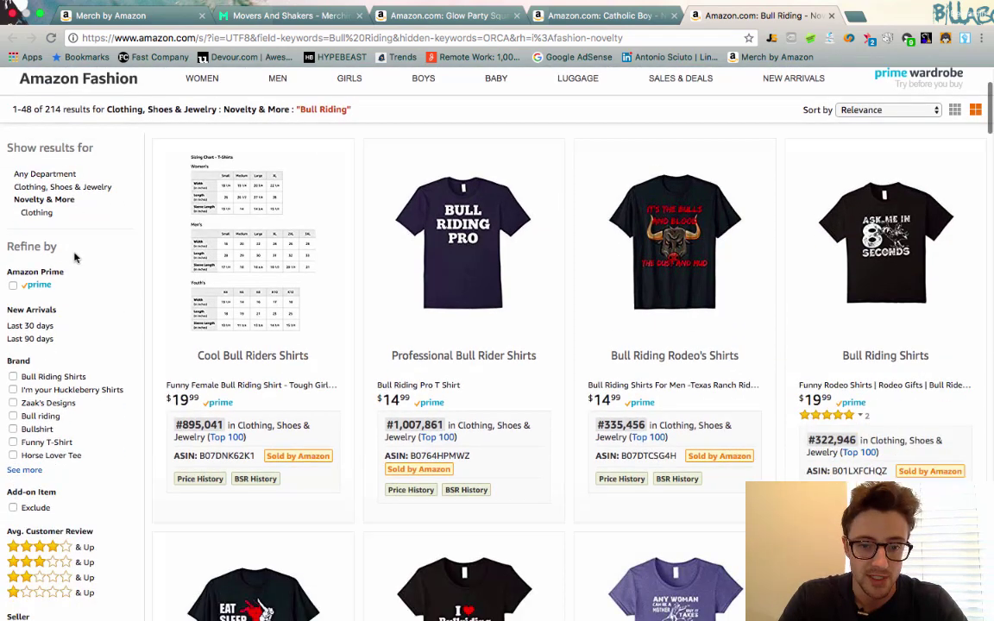
pyautogui.scroll(-3, 466, 322)
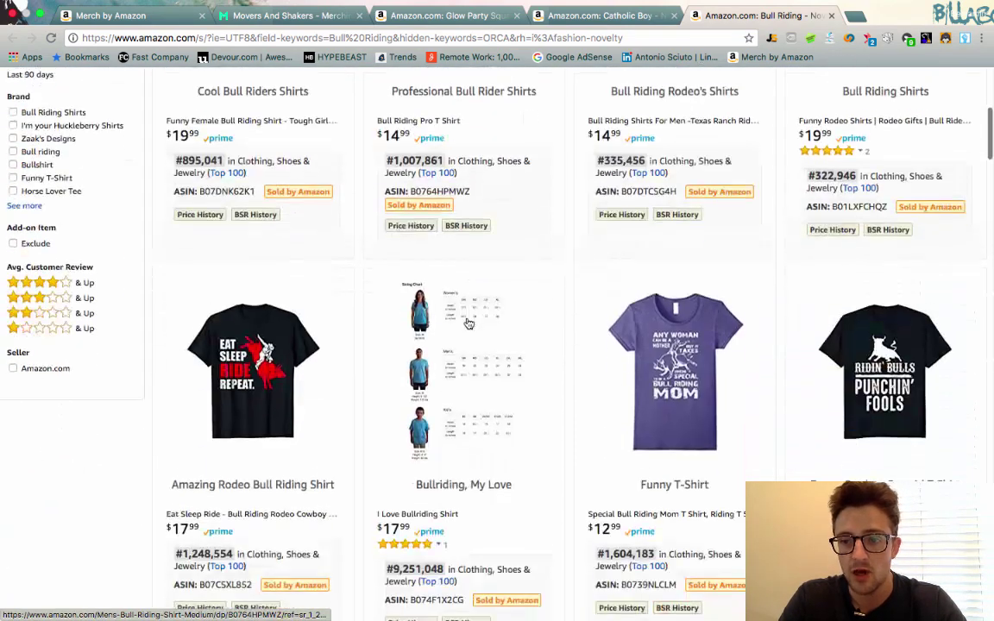
pyautogui.scroll(-2, 466, 322)
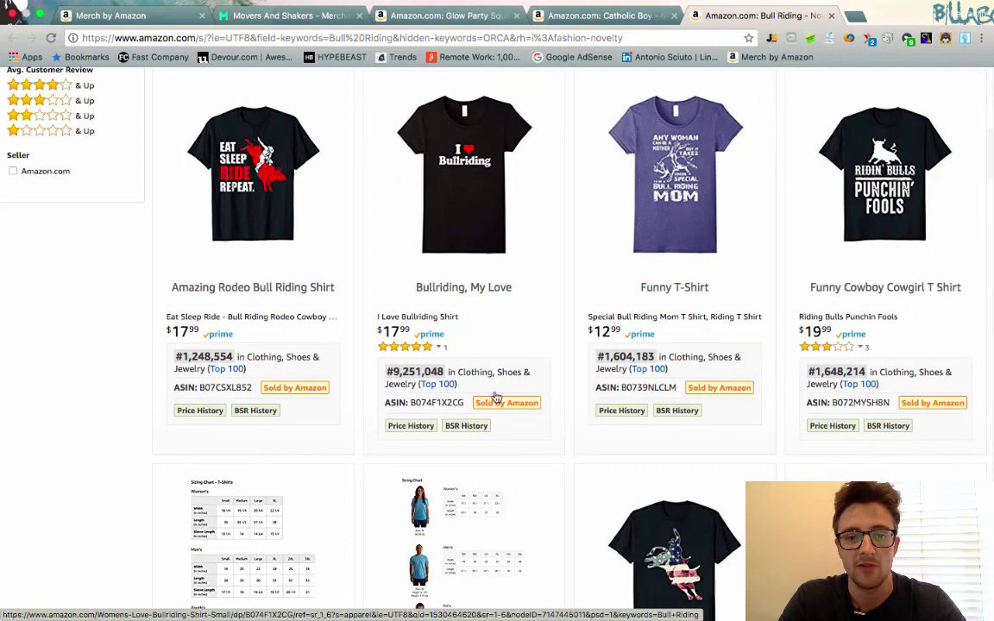
pyautogui.scroll(-5, 371, 294)
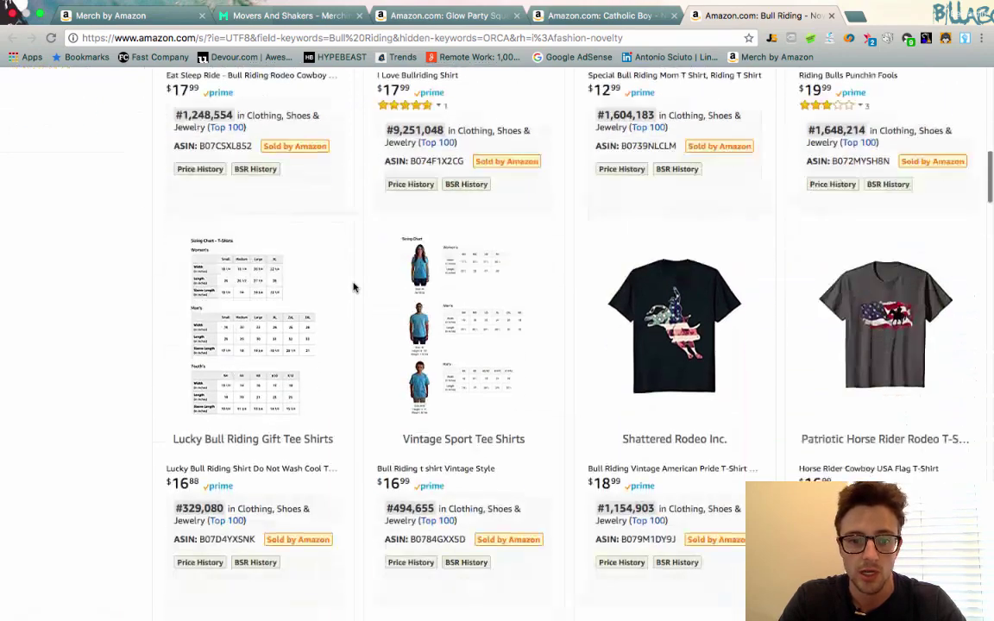
pyautogui.scroll(5, 284, 330)
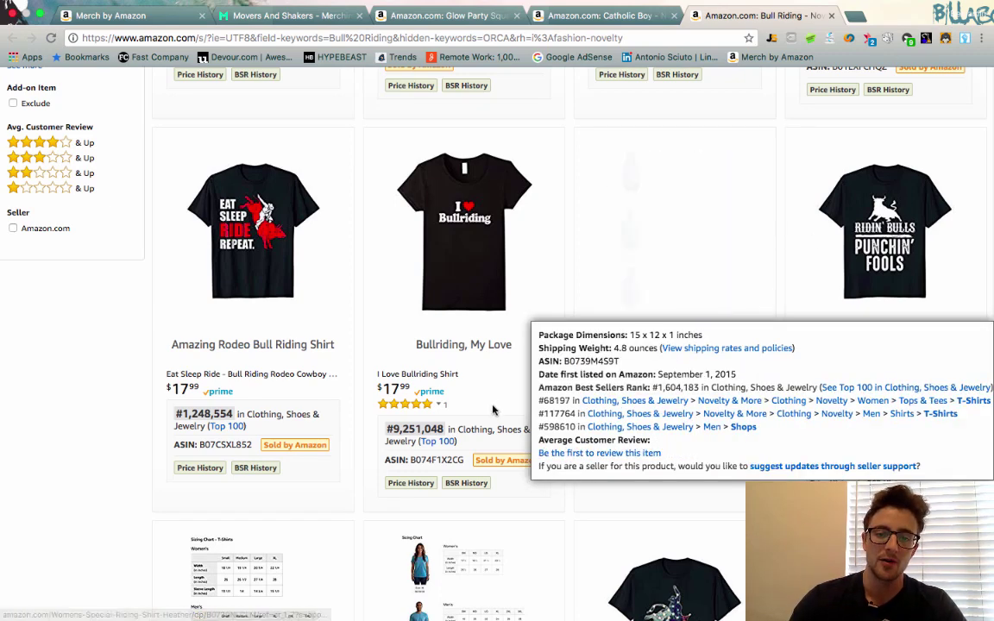
pyautogui.moveTo(532, 187)
pyautogui.scroll(5, 535, 192)
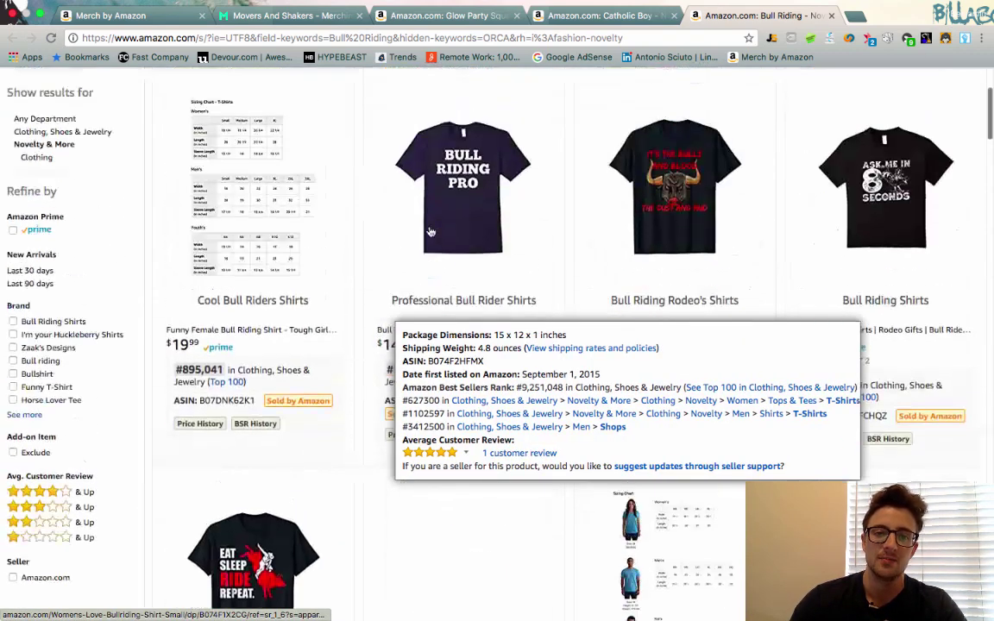
pyautogui.scroll(-2, 539, 198)
pyautogui.scroll(2, 539, 197)
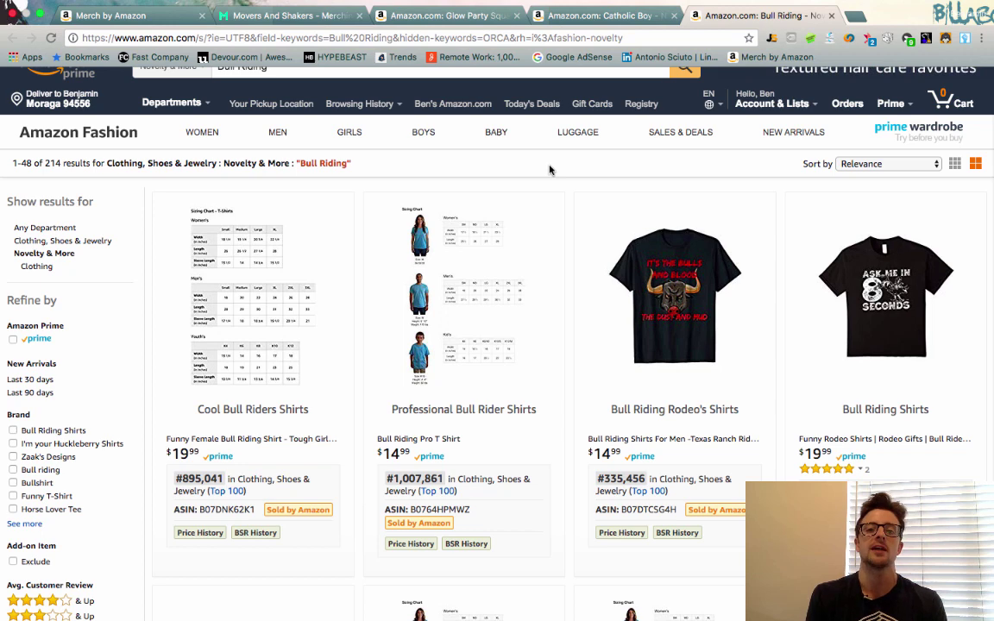
# - Review the "Catholic Boy" results again, checking the shirts' sales ranks and the result count
pyautogui.click(604, 16)
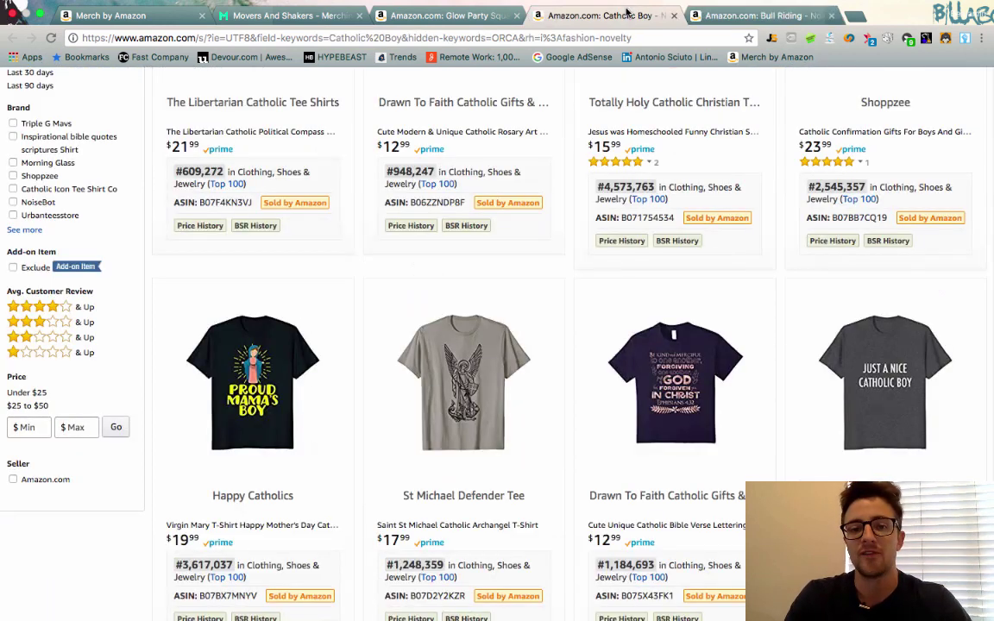
pyautogui.moveTo(519, 331)
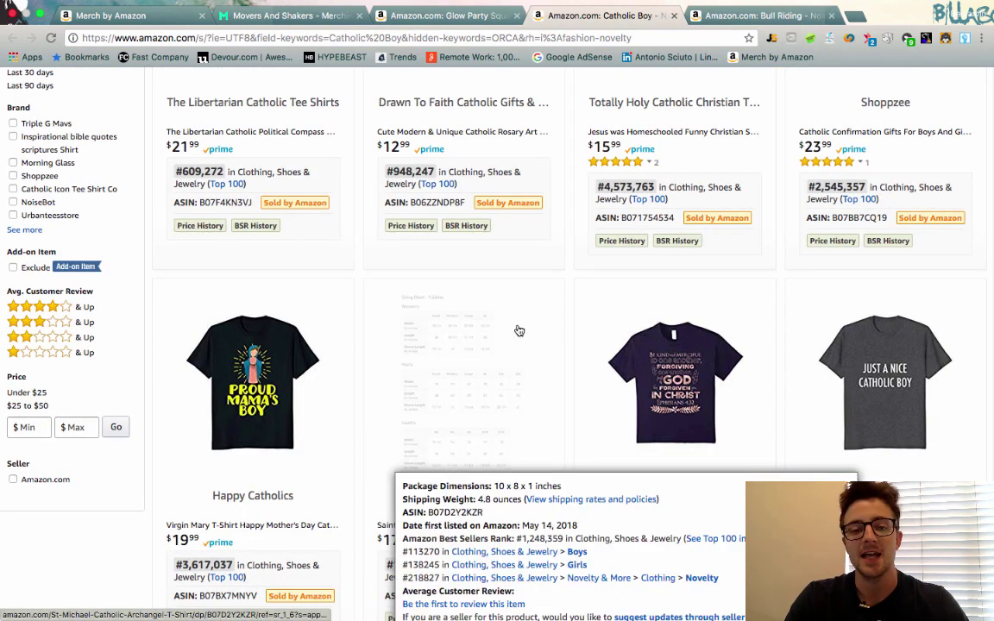
pyautogui.scroll(5, 520, 331)
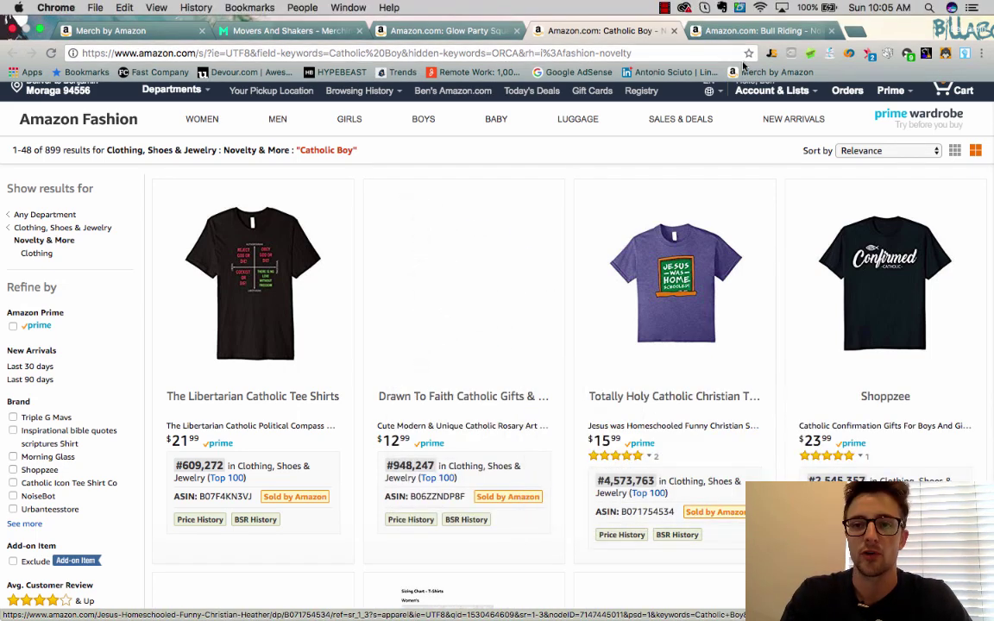
# - Return to Merch Informer and open the Keyword Finder's search page
pyautogui.click(293, 16)
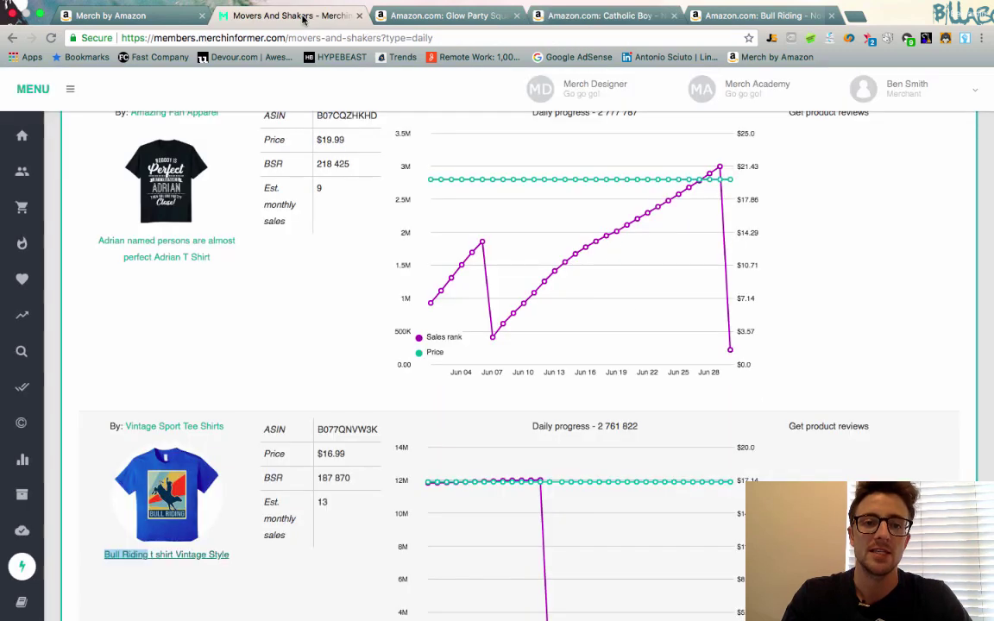
pyautogui.scroll(-2, 224, 346)
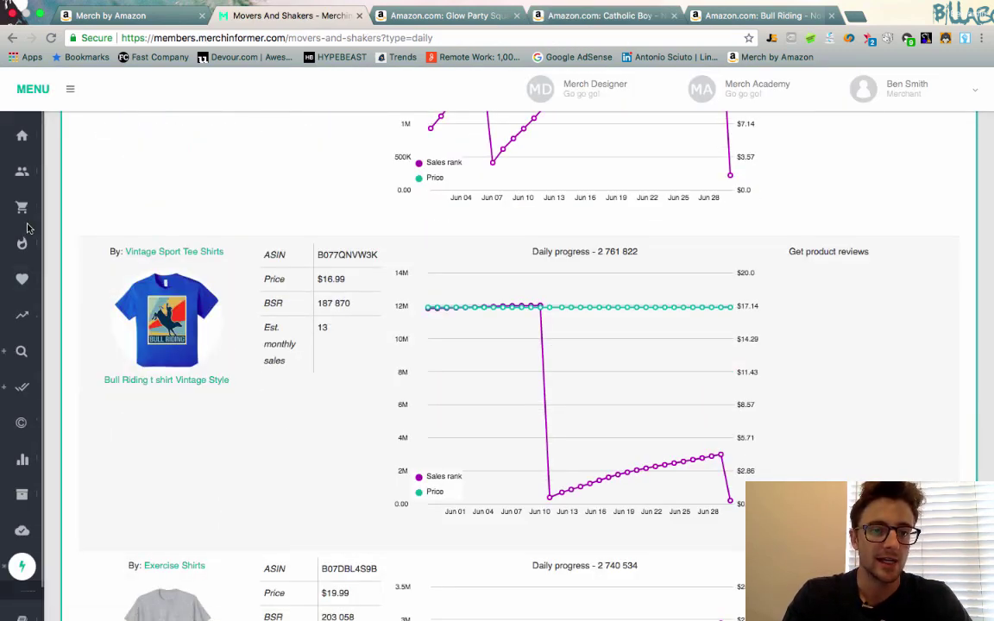
pyautogui.moveTo(27, 228)
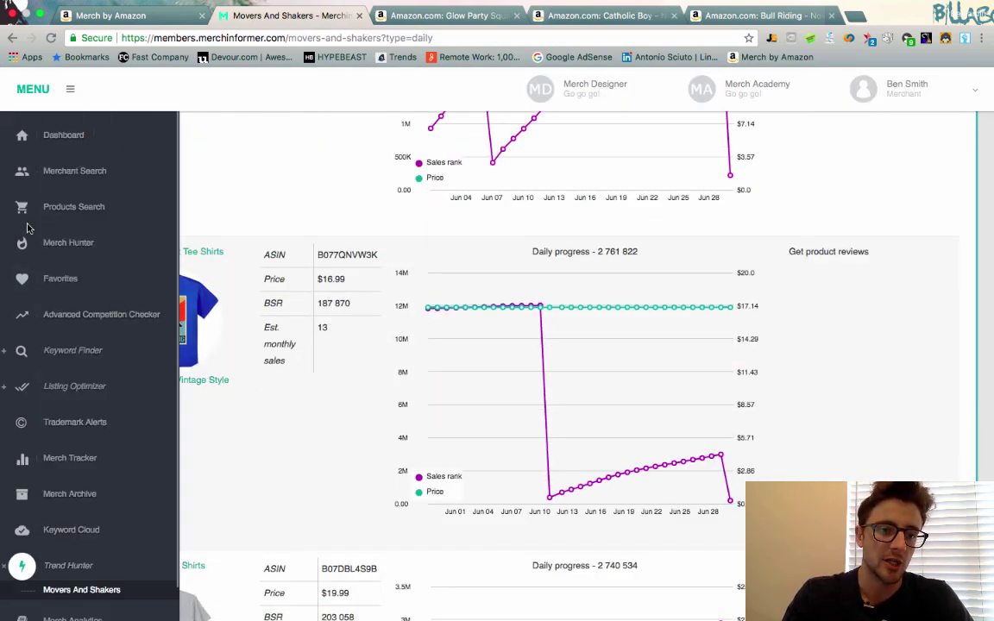
pyautogui.click(83, 357)
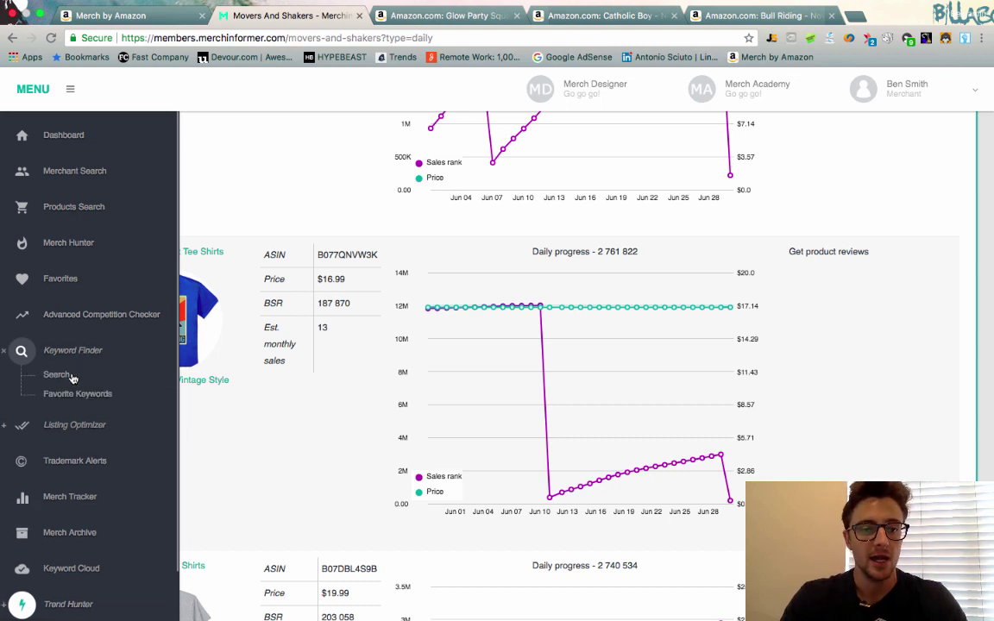
pyautogui.click(57, 376)
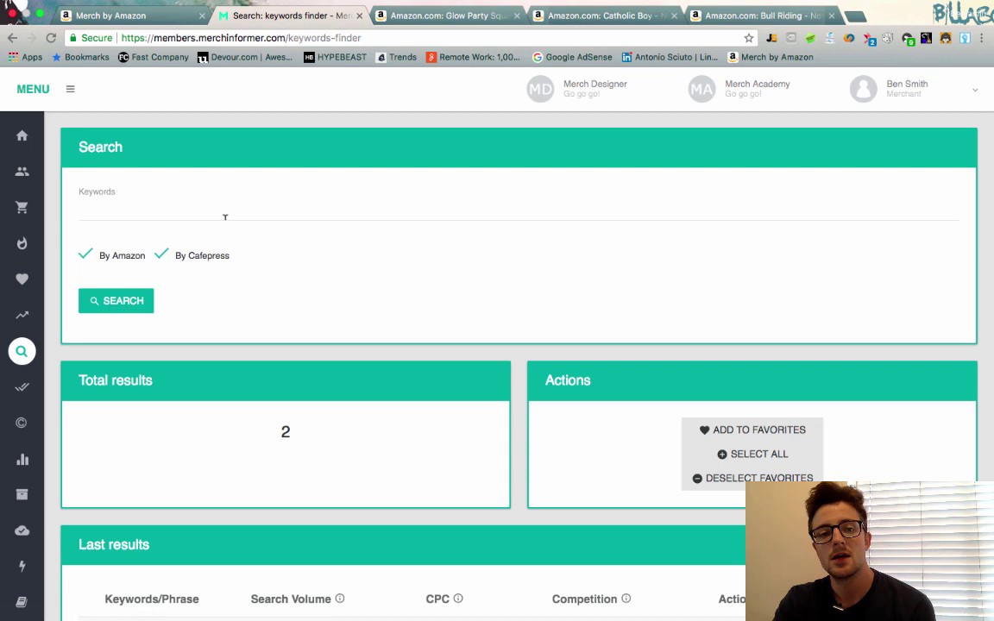
# - Run a keyword search for "bull riding" with both the Amazon and Cafepress sources enabled
pyautogui.click(223, 214)
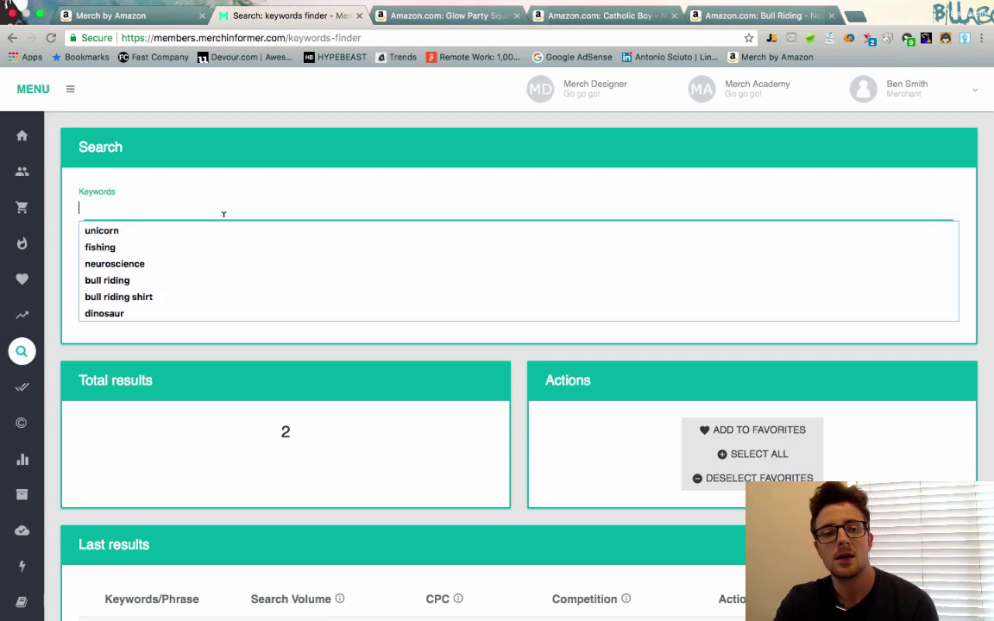
pyautogui.write('bull')
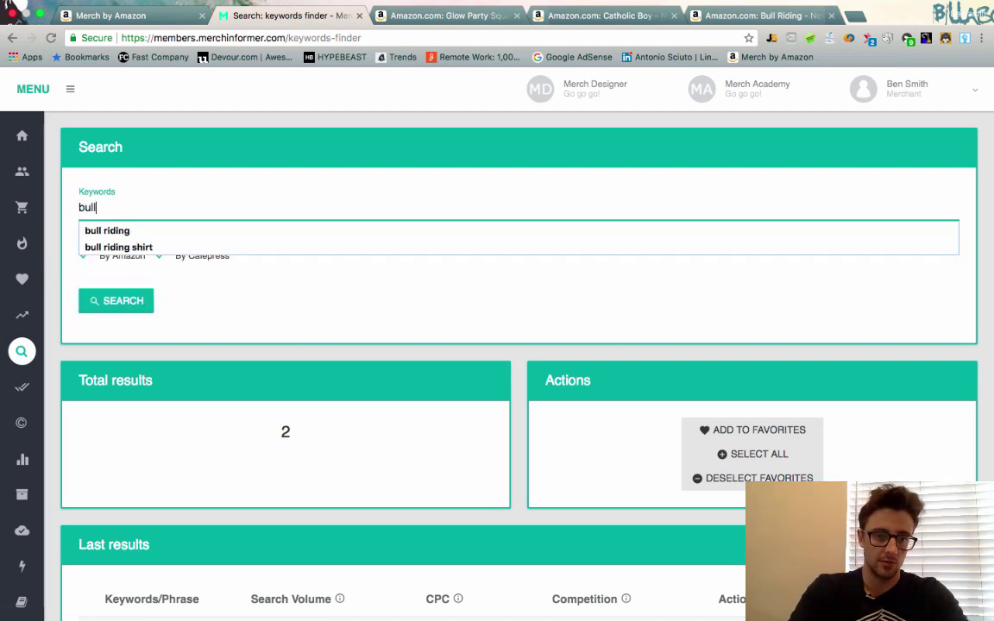
pyautogui.press('Down')
pyautogui.press('Return')
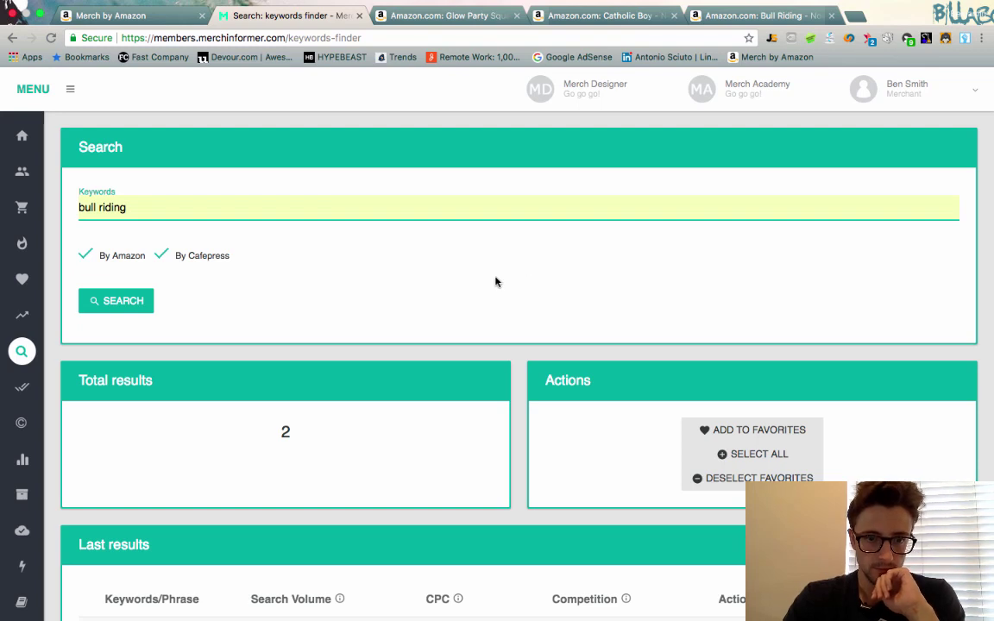
pyautogui.click(125, 302)
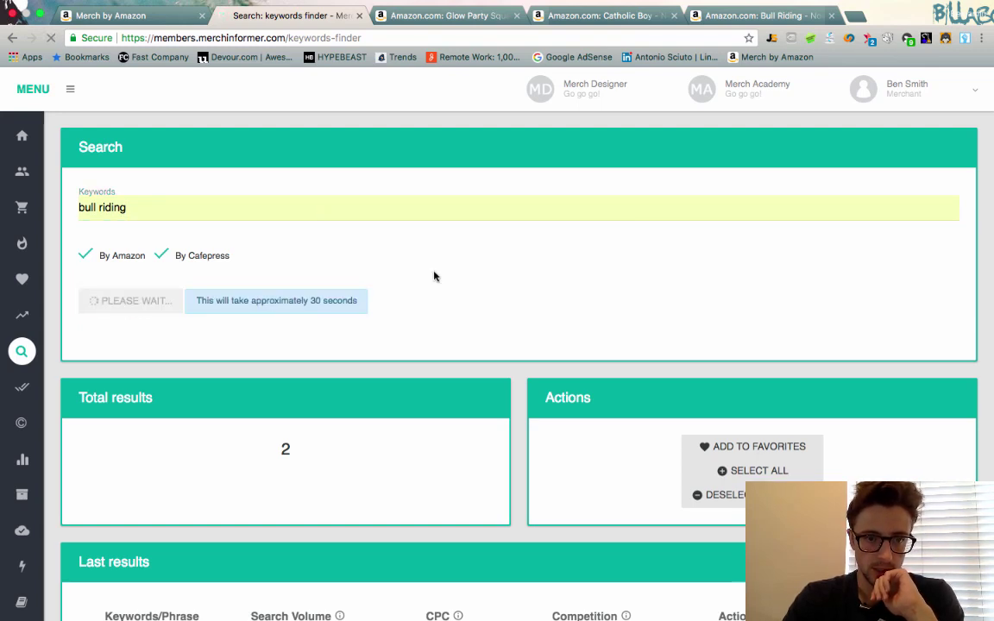
# - Check the "Glow Party Squad Shirt" Amazon result count and the sales ranks of the first two rows of shirts
pyautogui.click(449, 15)
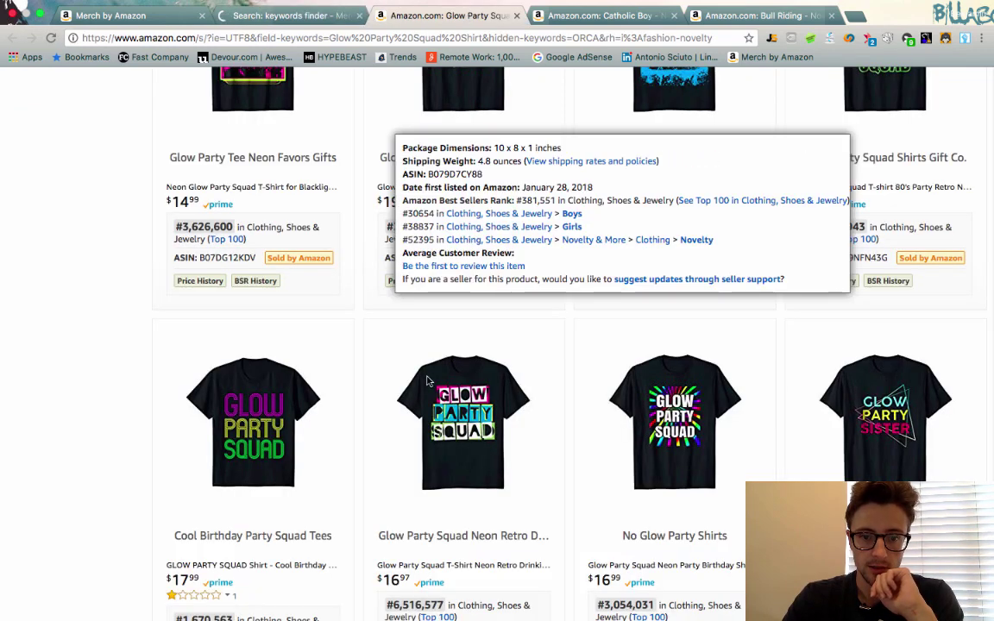
pyautogui.scroll(5, 89, 434)
pyautogui.scroll(5, 90, 434)
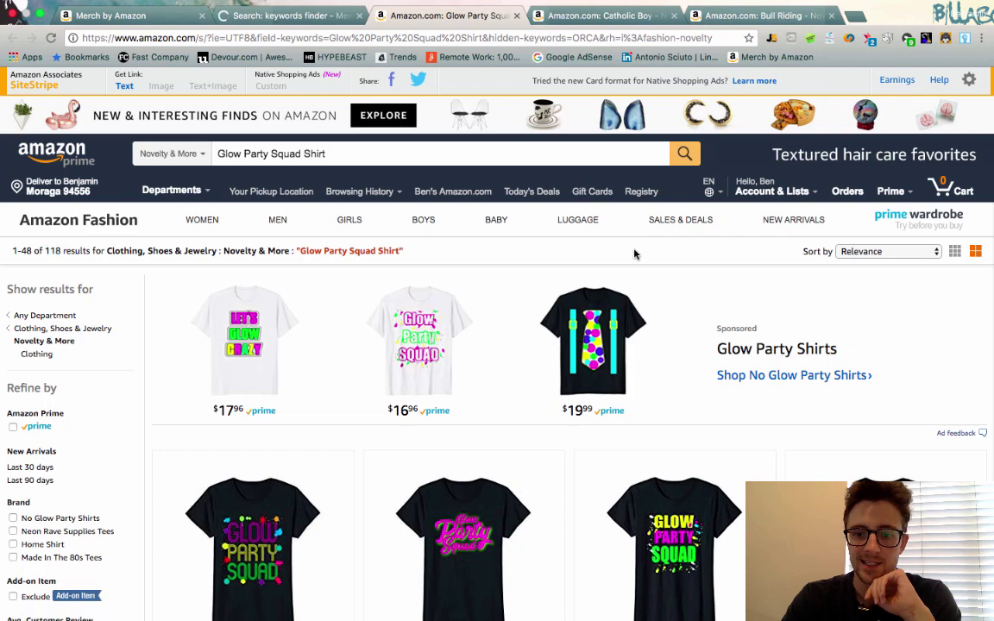
pyautogui.scroll(-3, 634, 252)
pyautogui.scroll(-1, 634, 255)
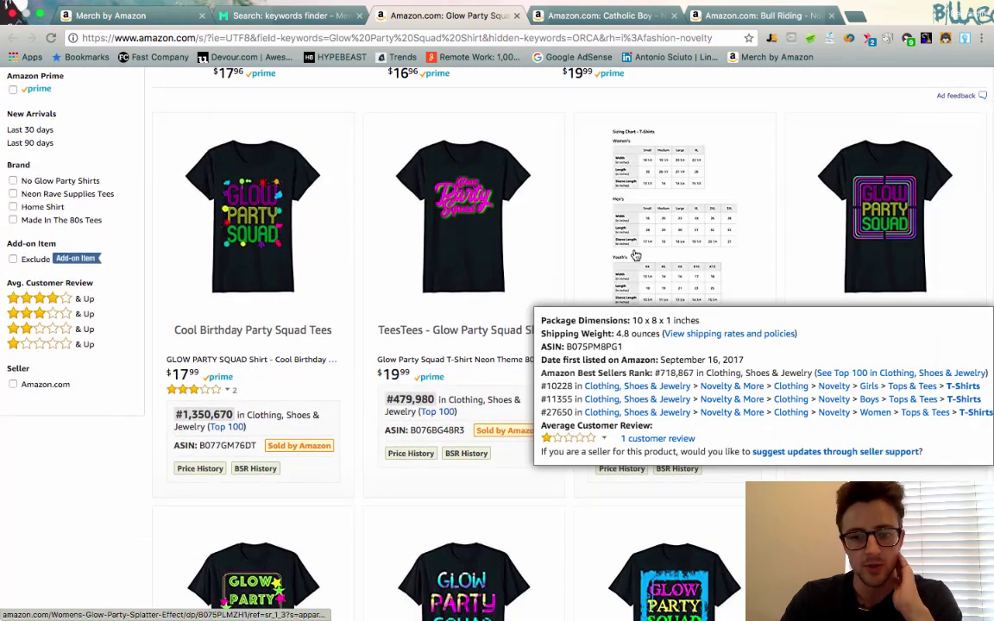
pyautogui.scroll(-2, 84, 530)
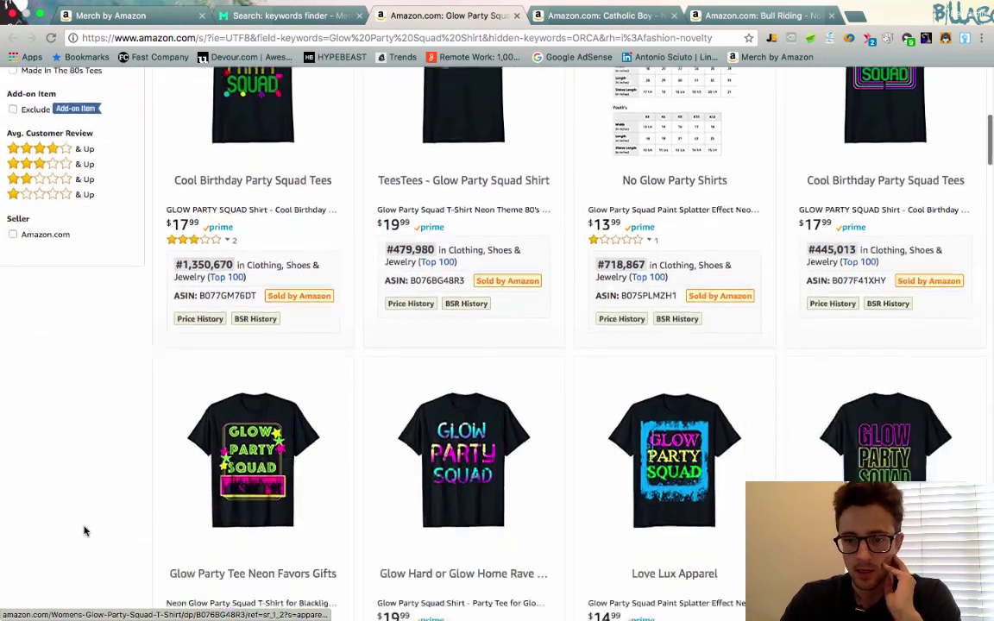
pyautogui.scroll(-3, 1, 464)
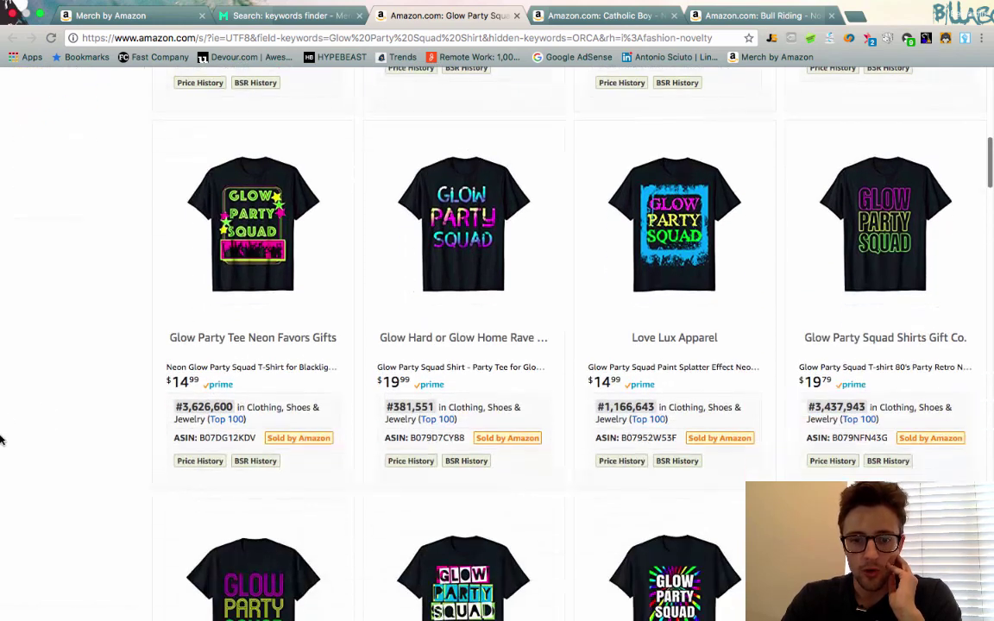
pyautogui.moveTo(520, 243)
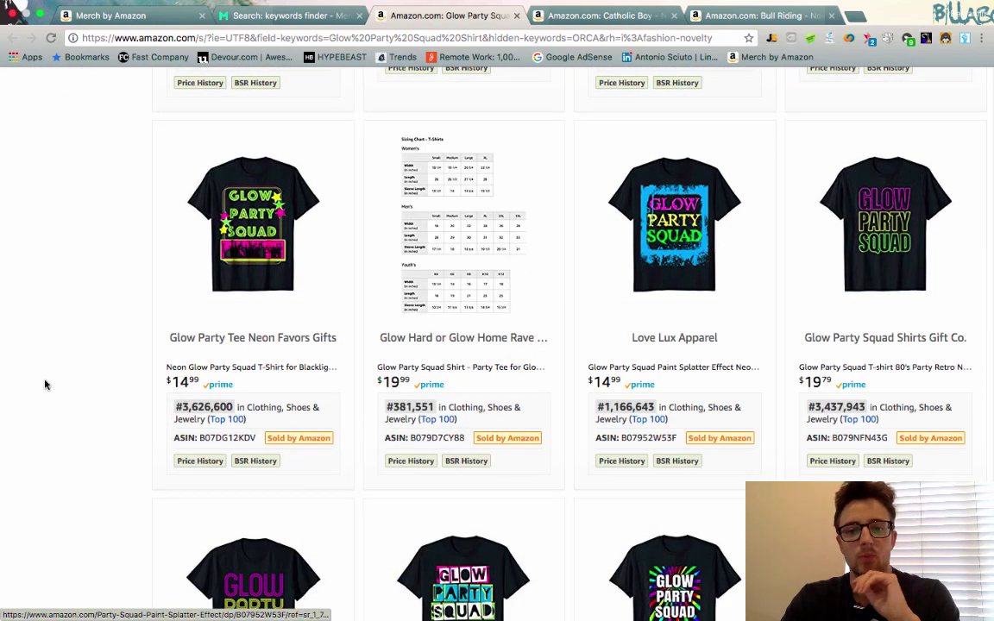
# - Recheck the glow party shirts' sales ranks and designs through the third row, comparing them with the "Bull Riding" results
pyautogui.scroll(-3, 46, 385)
pyautogui.scroll(2, 46, 385)
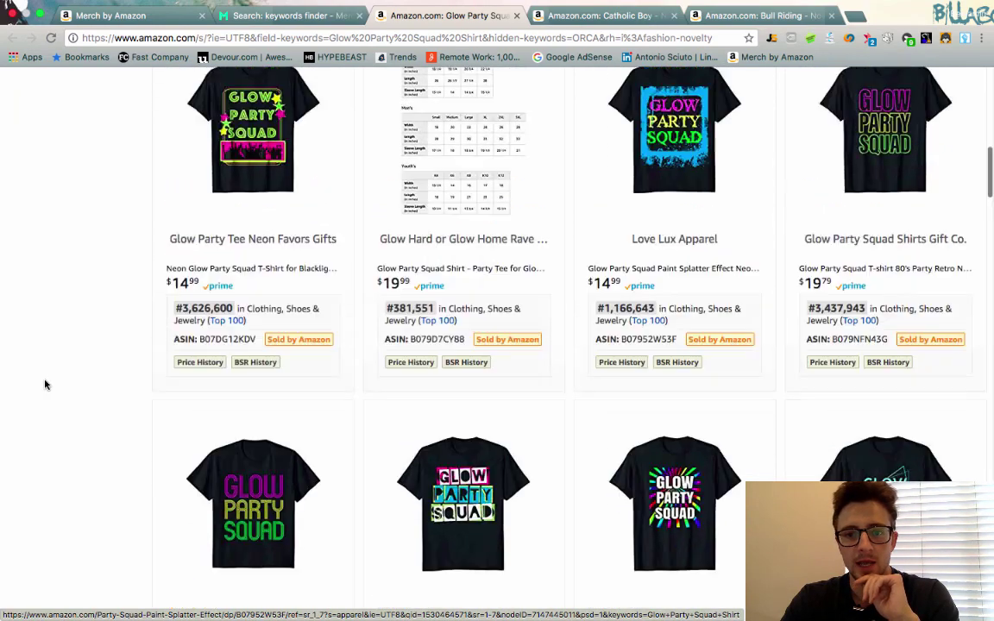
pyautogui.scroll(6, 46, 385)
pyautogui.scroll(-3, 46, 385)
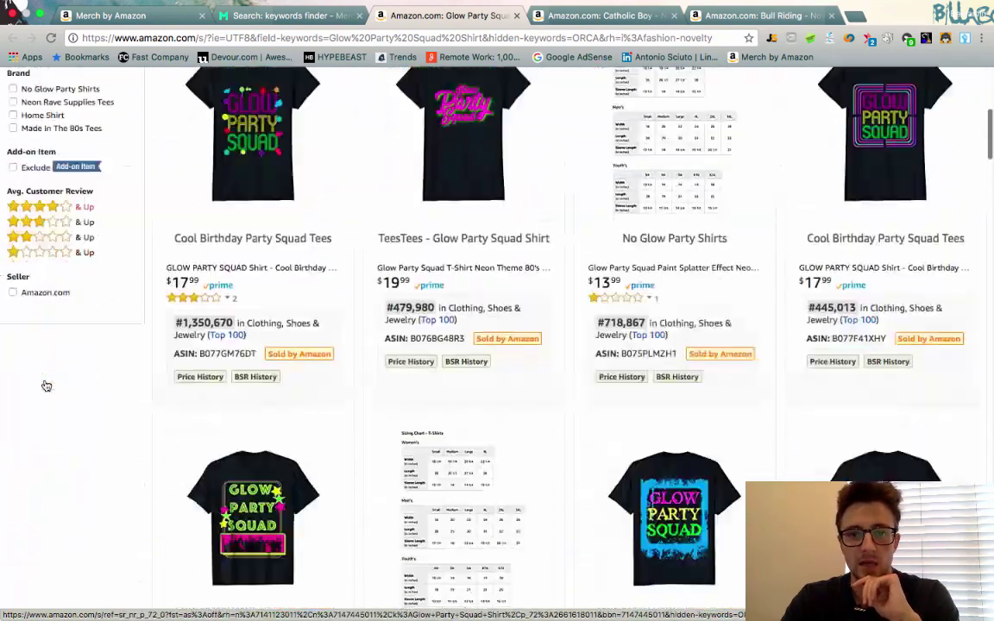
pyautogui.scroll(-3, 45, 383)
pyautogui.scroll(1, 44, 388)
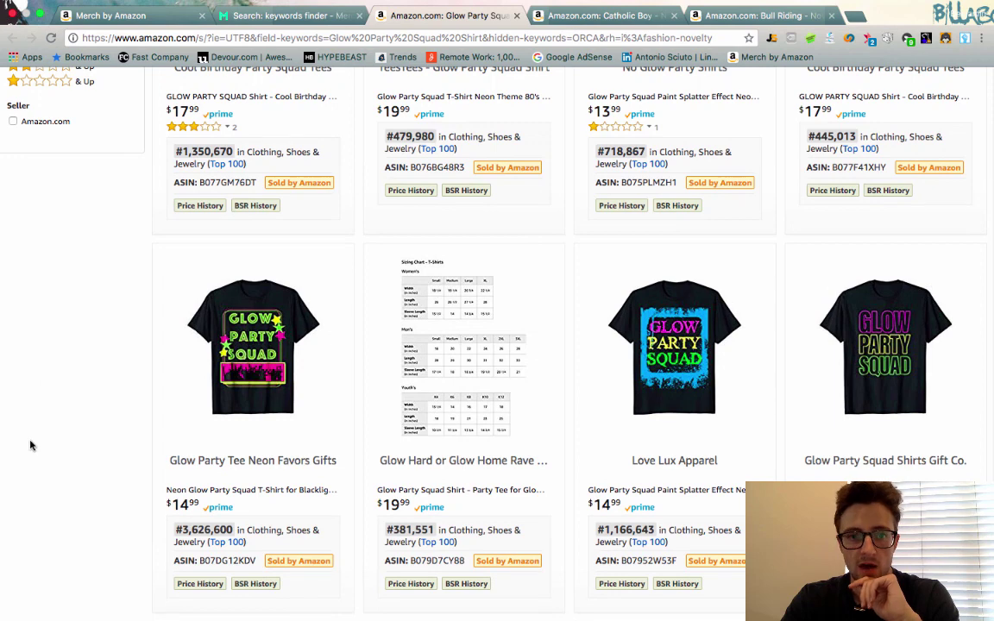
pyautogui.scroll(-3, 38, 334)
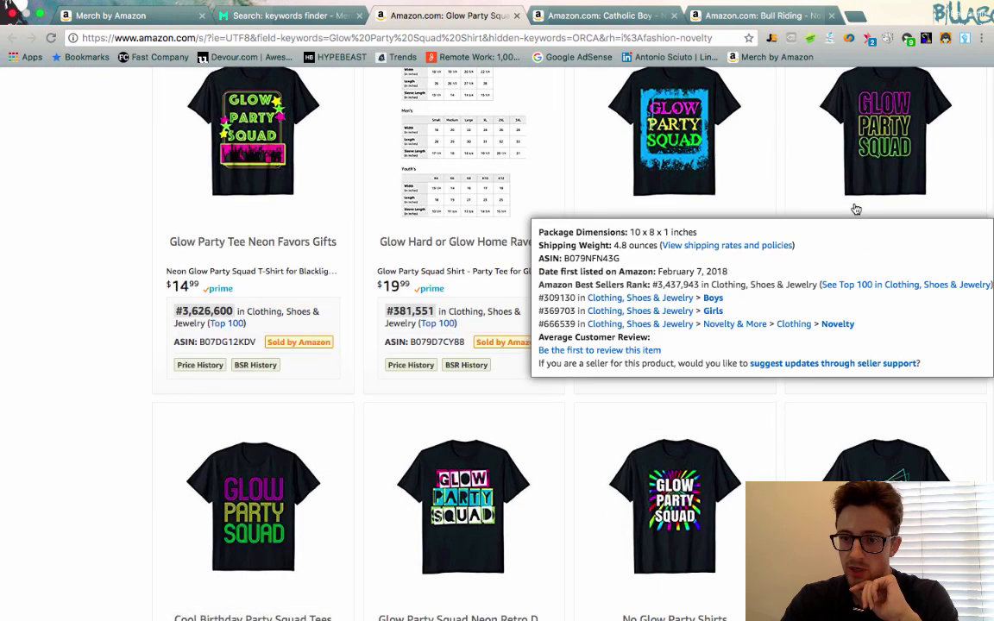
pyautogui.scroll(-3, 51, 363)
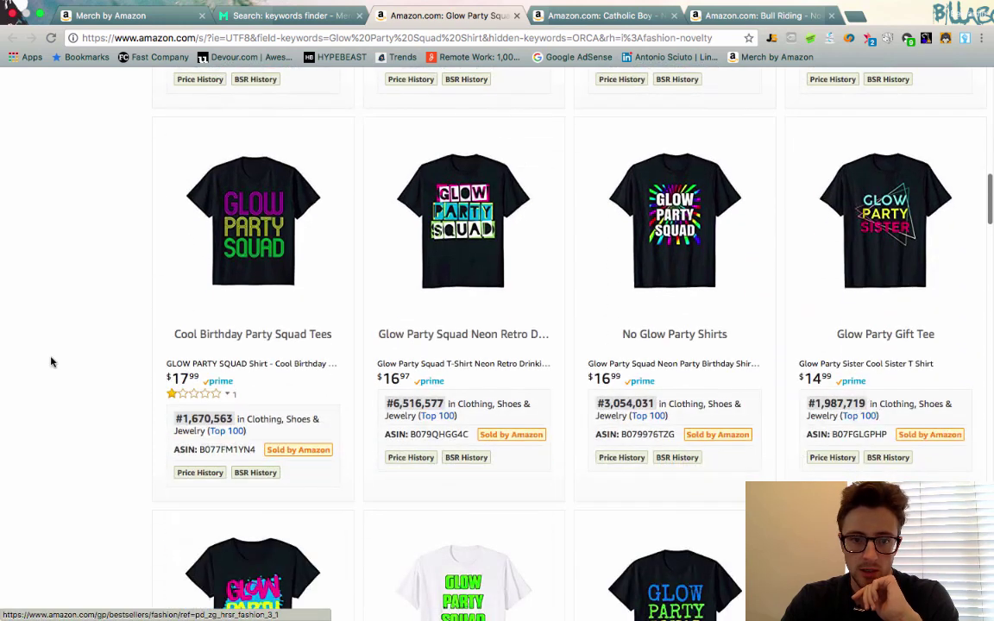
pyautogui.moveTo(293, 307)
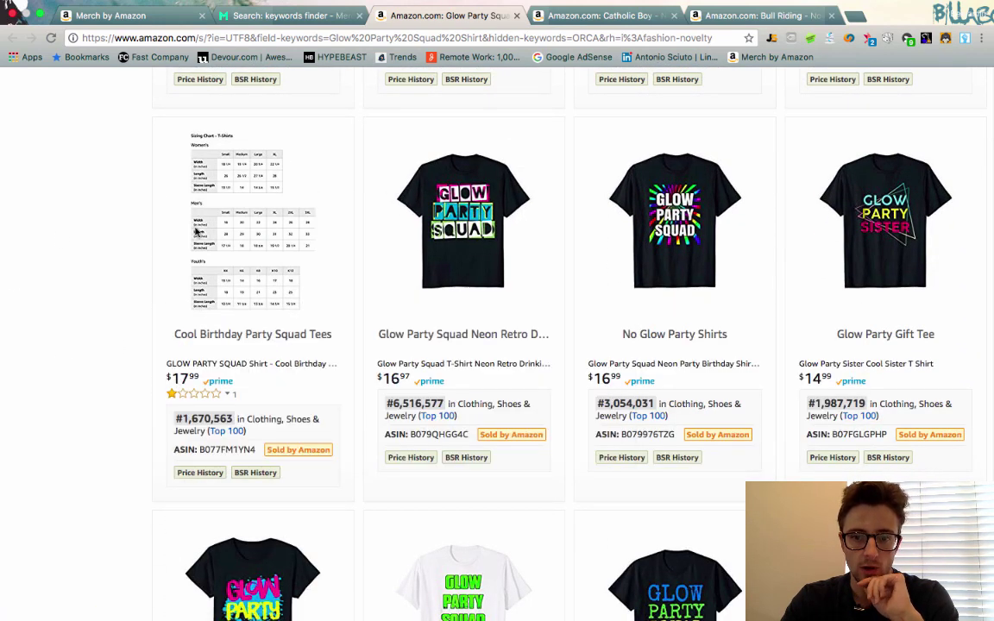
pyautogui.moveTo(340, 262)
pyautogui.click(739, 17)
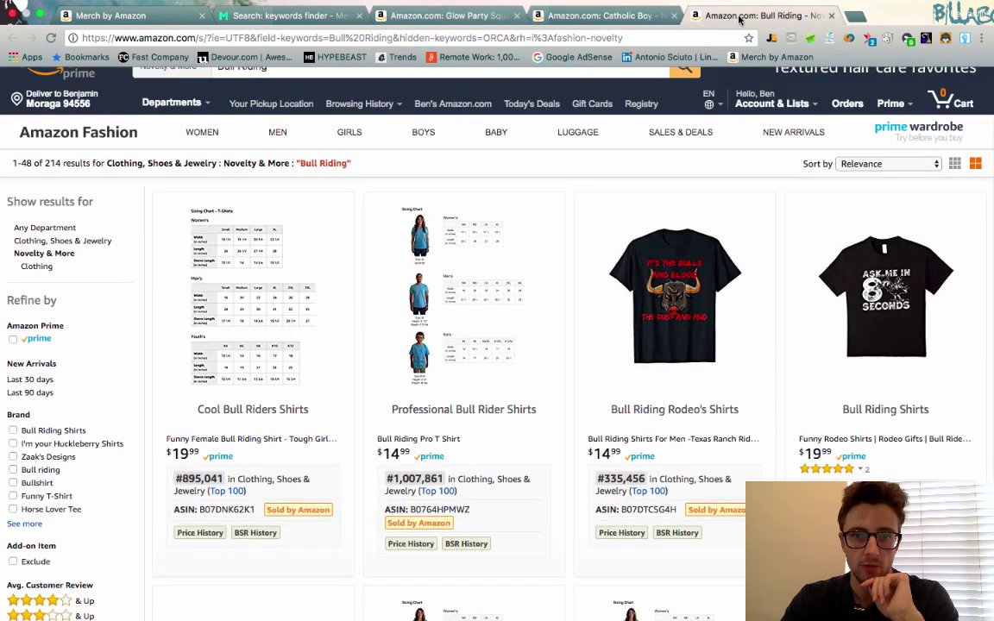
pyautogui.click(457, 17)
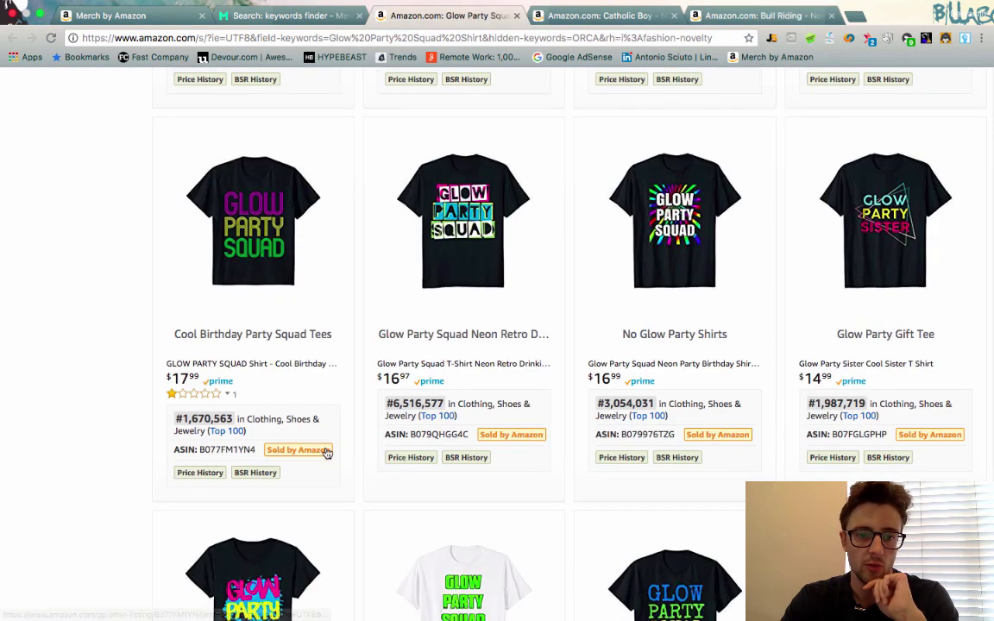
# - Examine the "Catholic Boy" result count and the Clothing, Shoes & Jewelry sales ranks across its first three rows
pyautogui.click(613, 18)
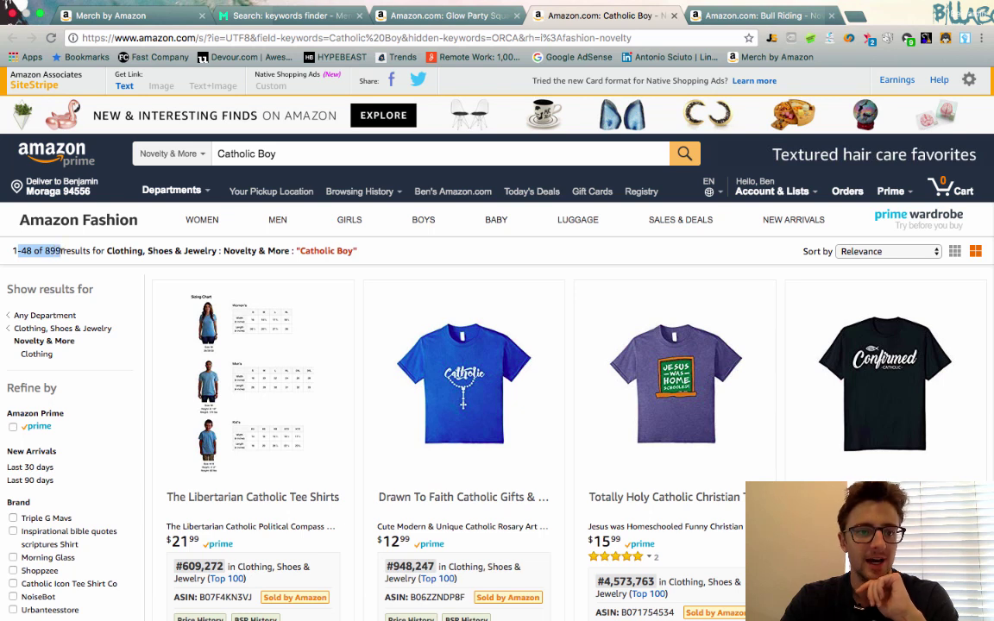
pyautogui.click(60, 250)
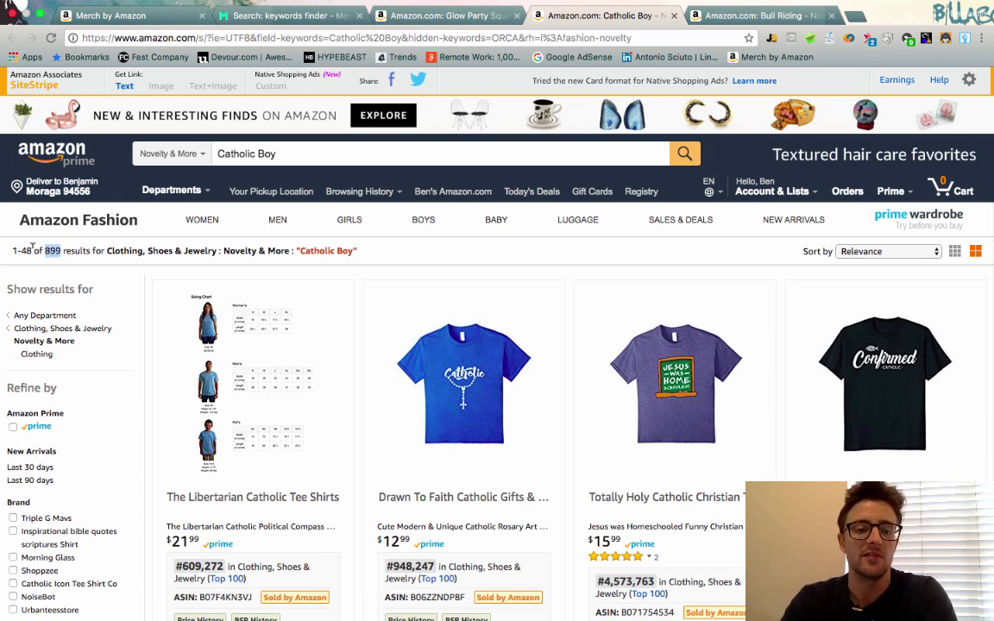
pyautogui.scroll(-5, 361, 328)
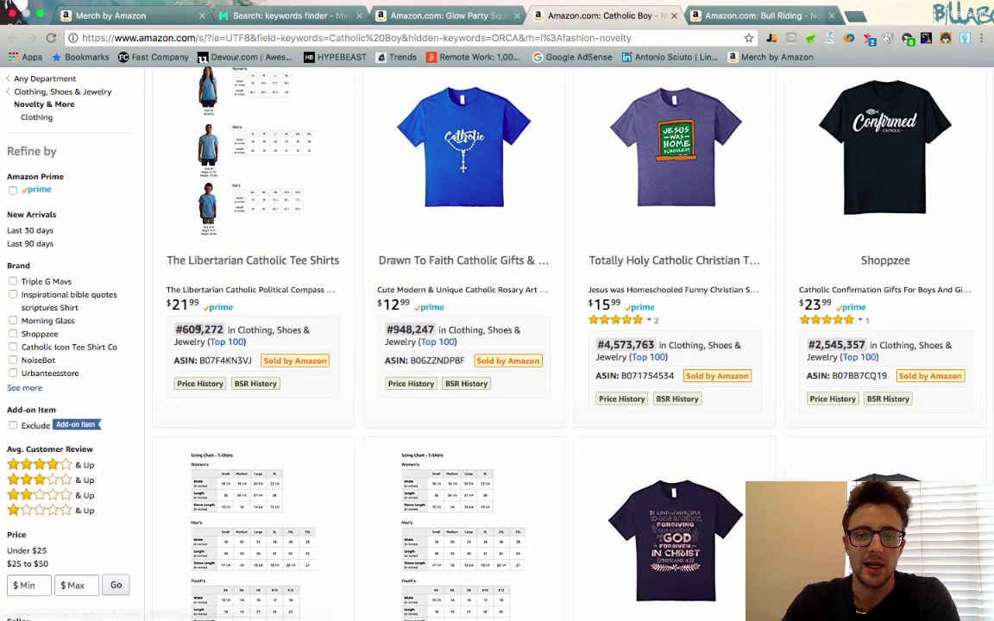
pyautogui.scroll(-2, 199, 327)
pyautogui.scroll(-1, 369, 288)
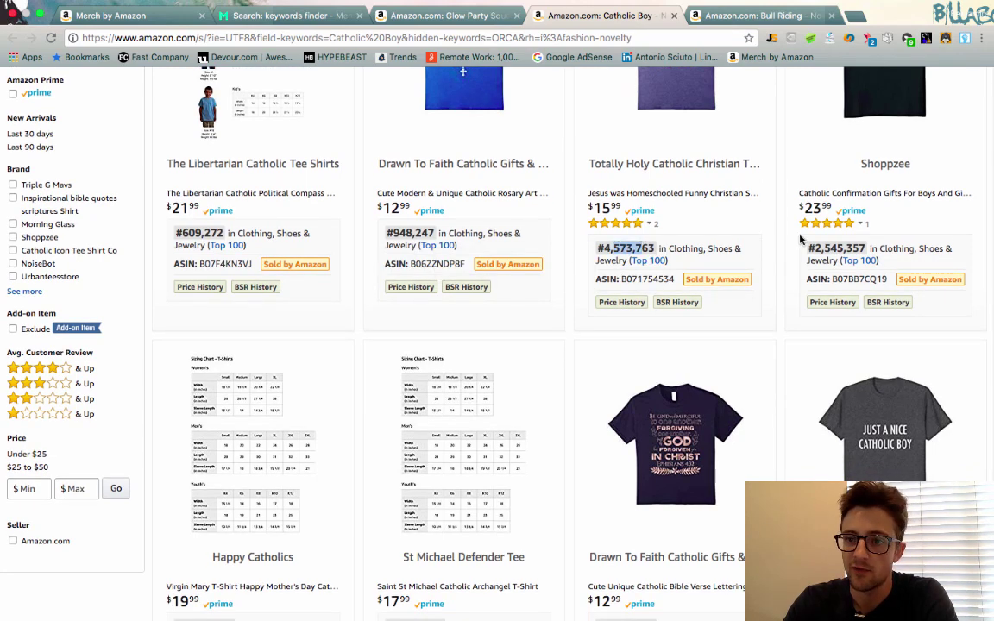
pyautogui.doubleClick(828, 248)
pyautogui.scroll(-3, 518, 345)
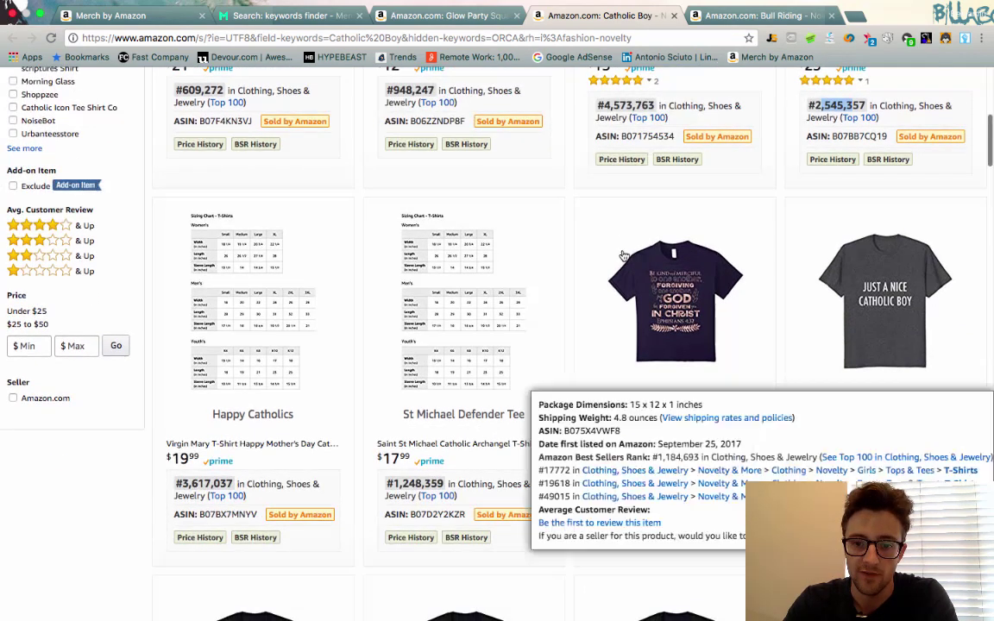
pyautogui.scroll(-4, 200, 490)
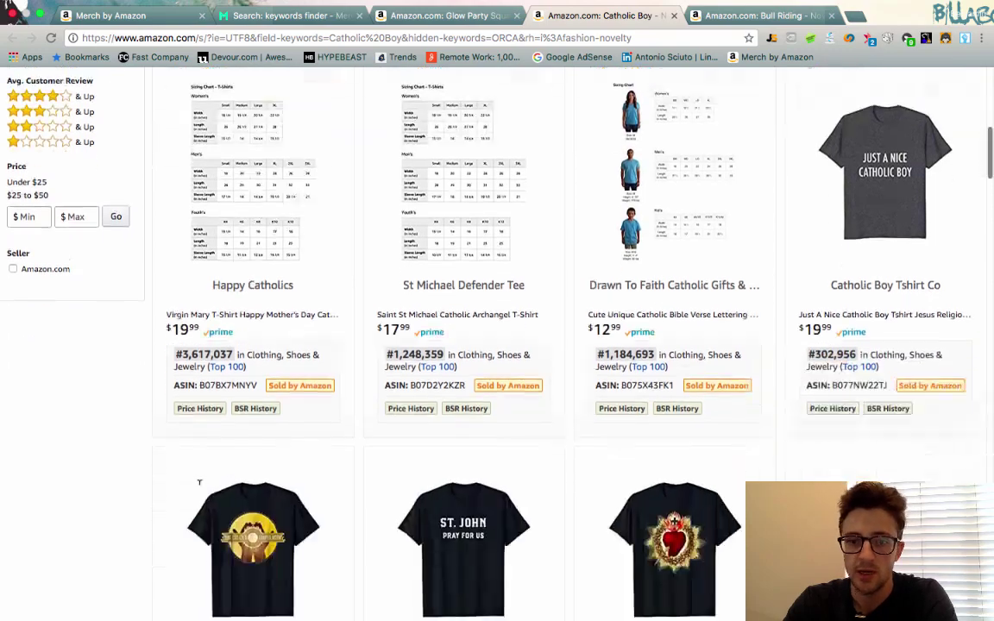
pyautogui.scroll(-5, 200, 490)
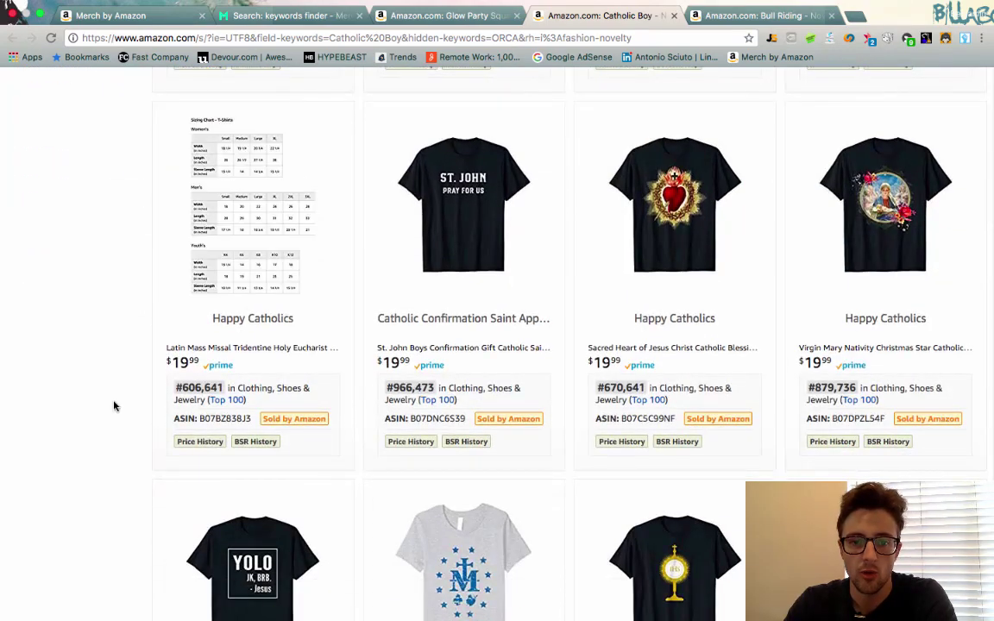
pyautogui.scroll(15, 116, 406)
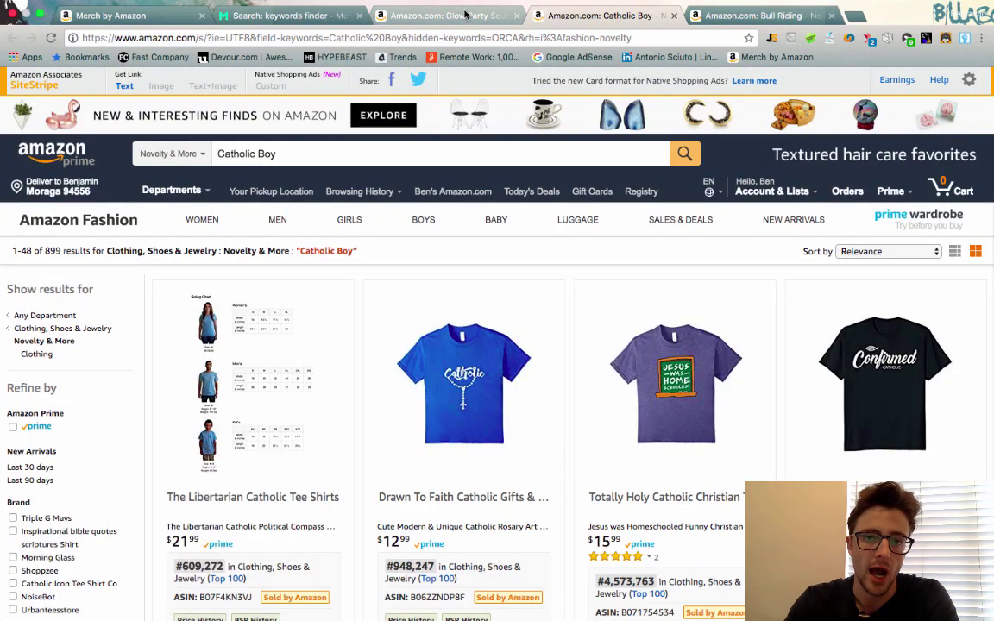
# - Compare the "Glow Party Squad Shirt", "Catholic Boy" and "Bull Riding" Amazon searches as candidate niches
pyautogui.click(420, 14)
pyautogui.scroll(10, 85, 400)
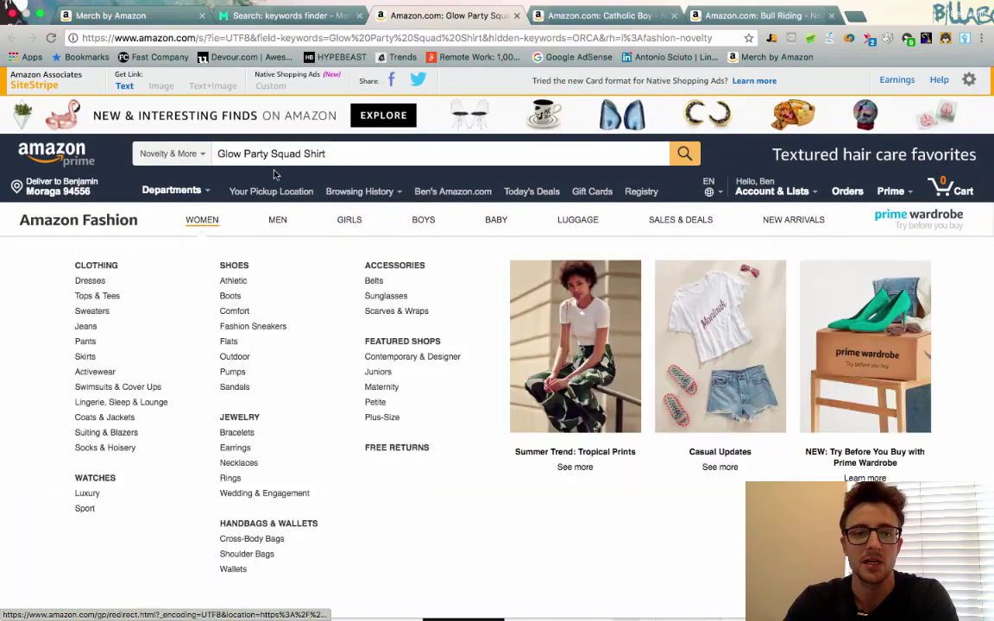
pyautogui.click(576, 17)
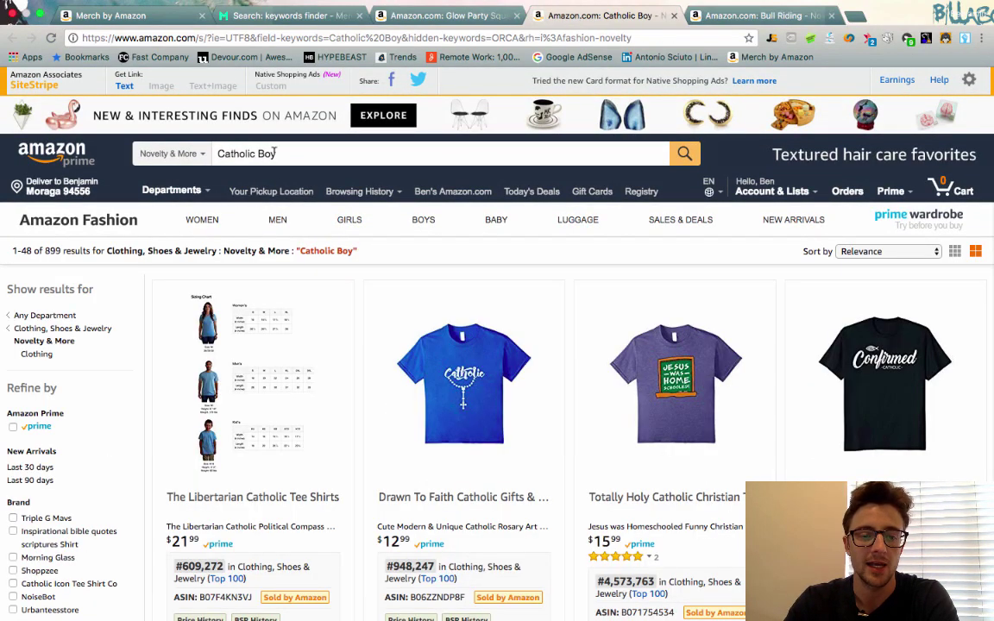
pyautogui.moveTo(527, 415)
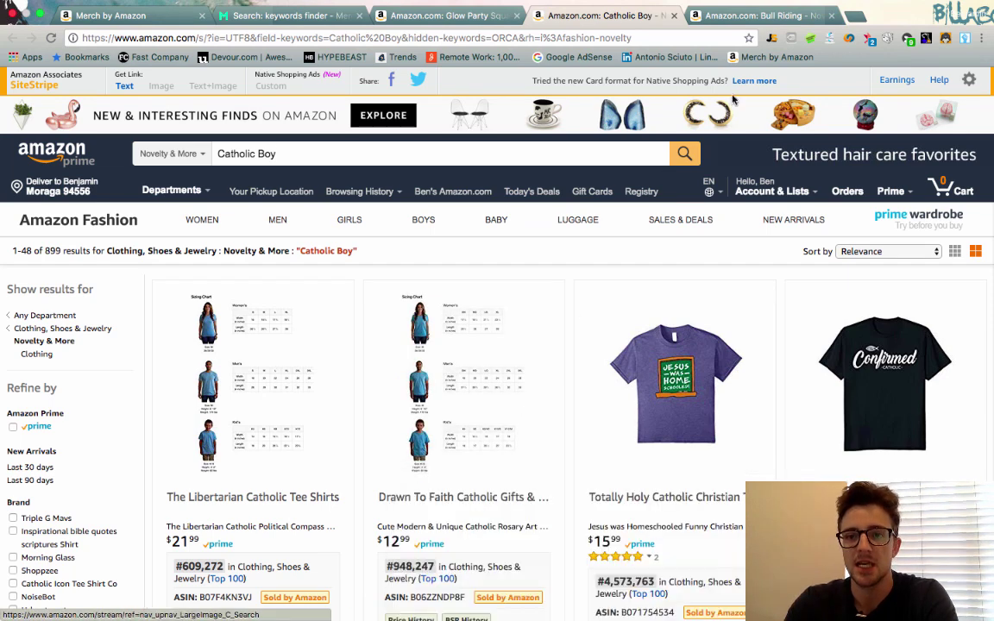
pyautogui.click(751, 17)
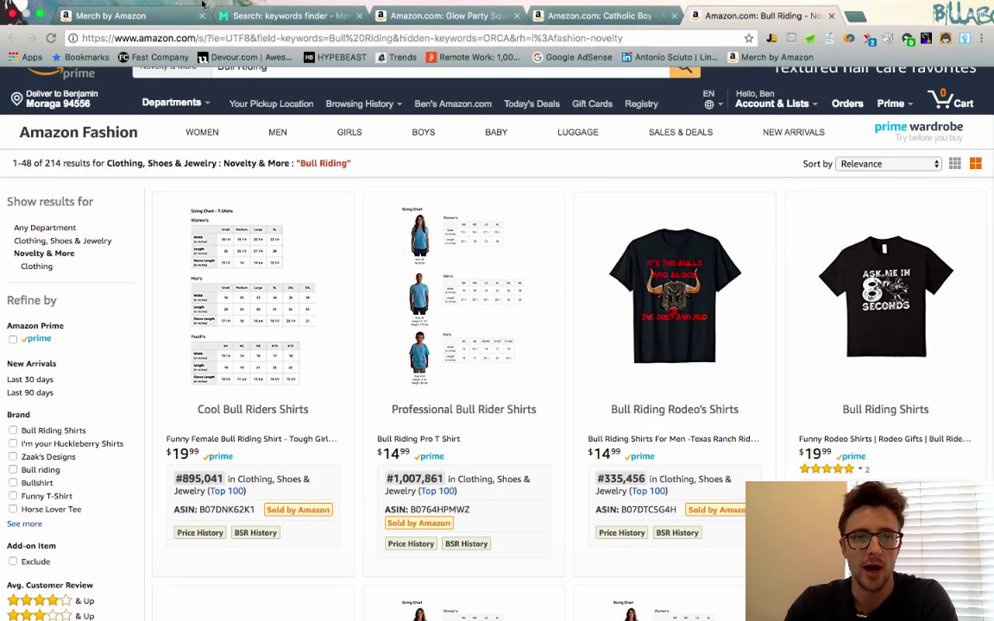
# - Switch to Merch Informer's keywords finder and review the "bull riding" keyword phrases with their search volume and competition
pyautogui.click(294, 30)
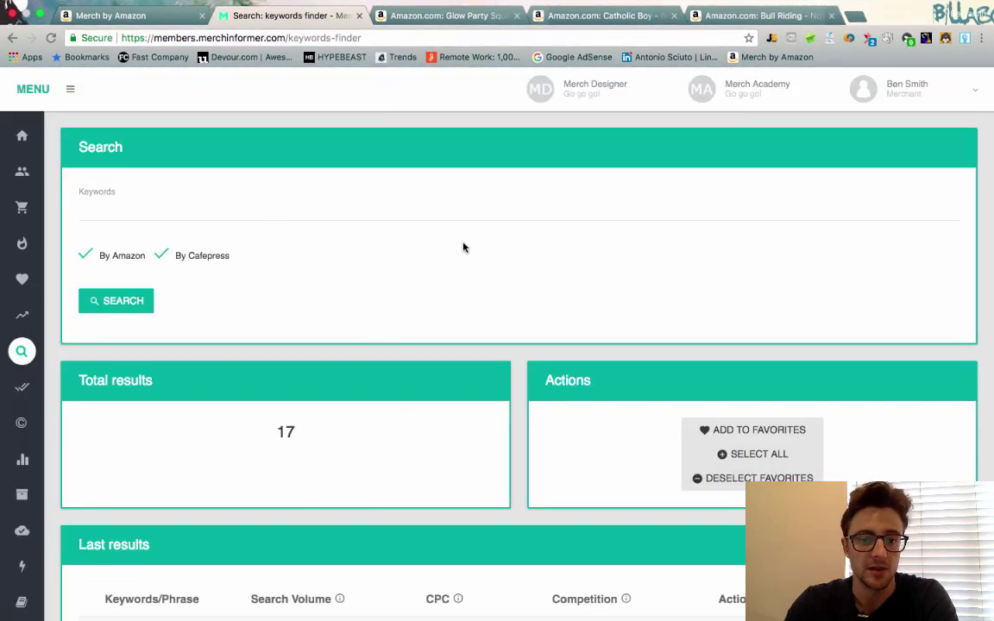
pyautogui.scroll(-5, 464, 246)
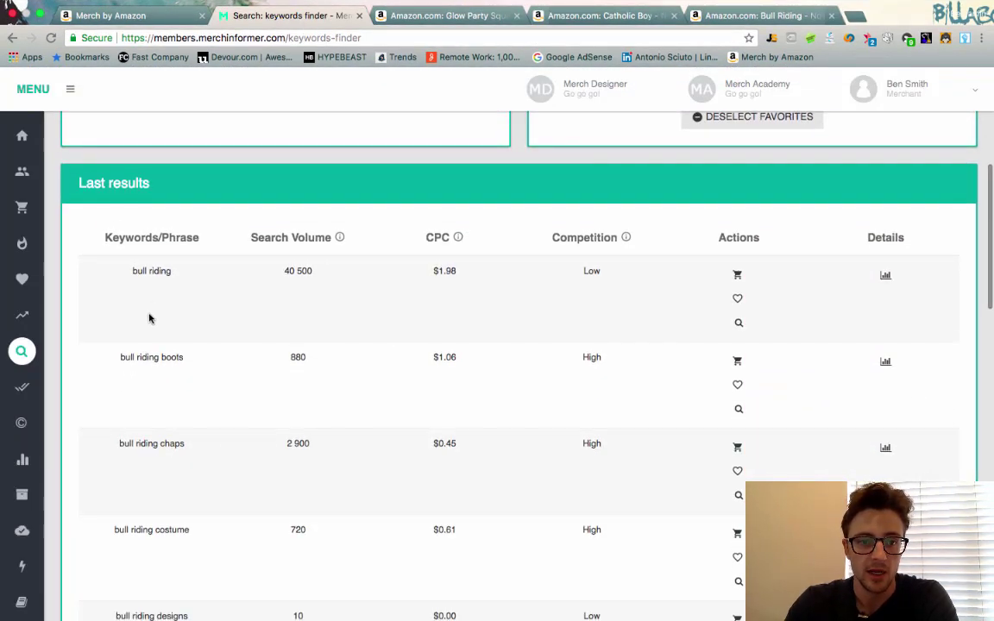
pyautogui.moveTo(136, 270); pyautogui.dragTo(187, 283)
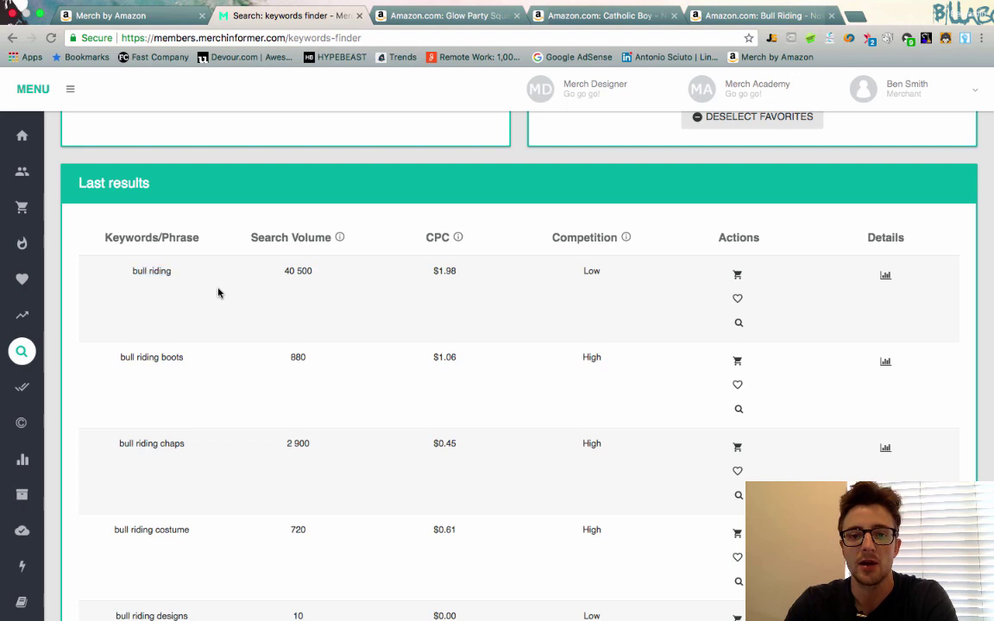
pyautogui.scroll(4, 218, 293)
pyautogui.scroll(-6, 218, 290)
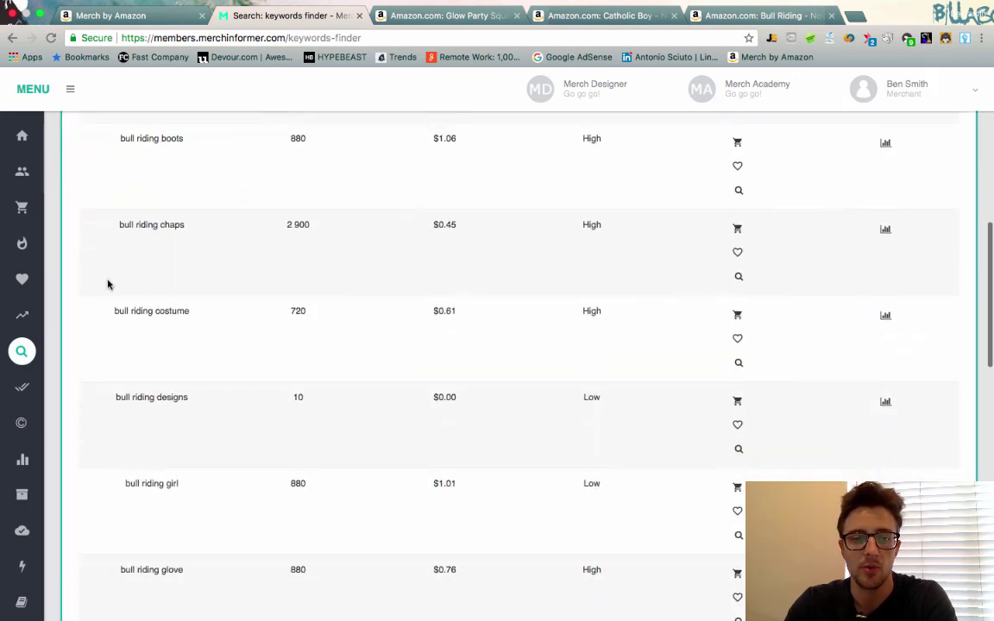
pyautogui.scroll(6, 177, 518)
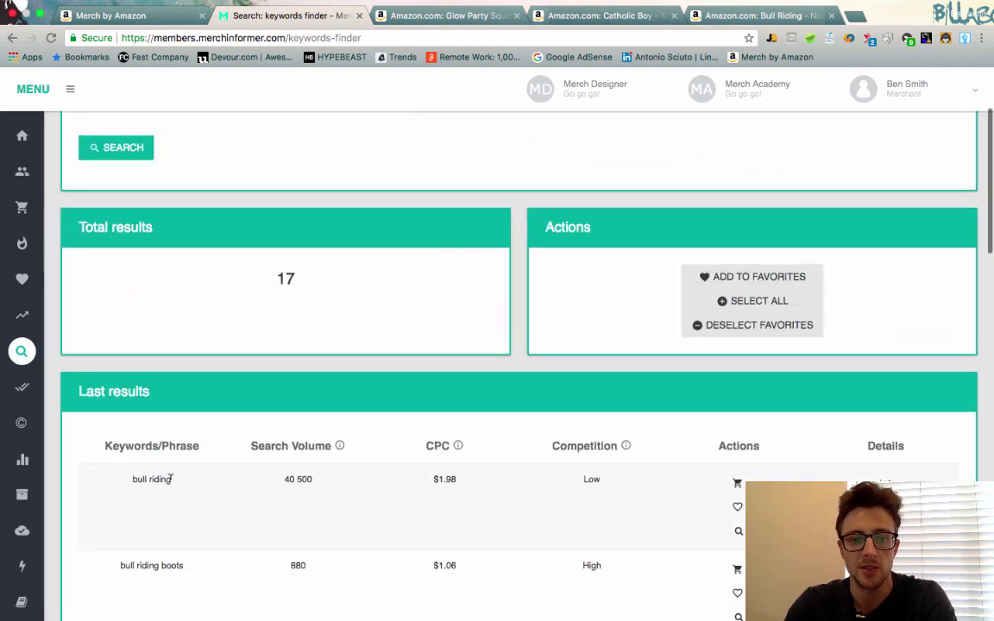
pyautogui.scroll(-1, 157, 475)
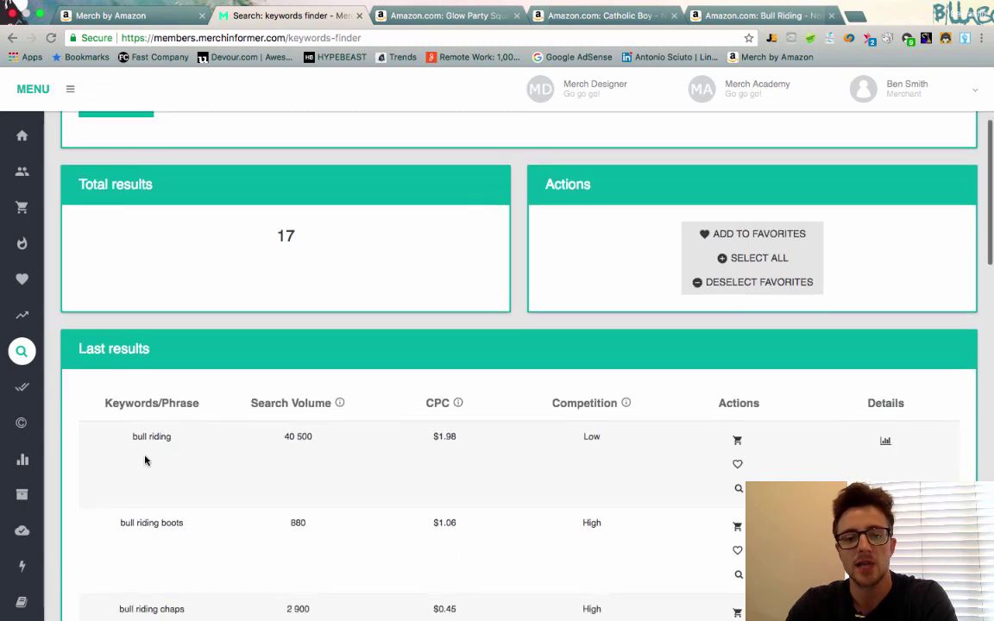
# - Open the details for the "bull riding" keyword and examine its search volume, estimated monthly sales, competition score, trademark check and Google Trends graph
pyautogui.click(889, 446)
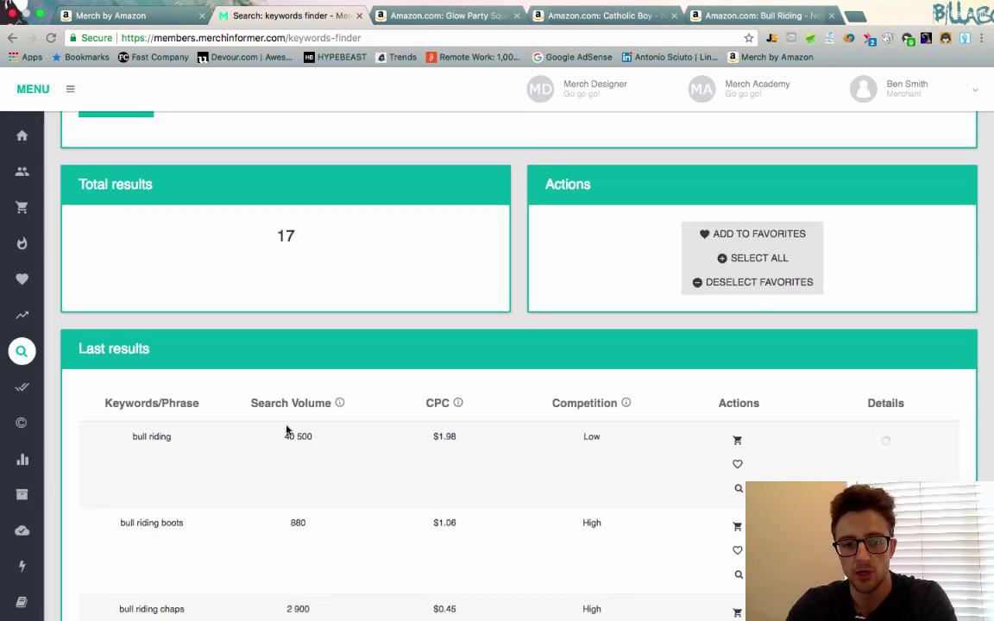
pyautogui.moveTo(282, 436); pyautogui.dragTo(316, 440)
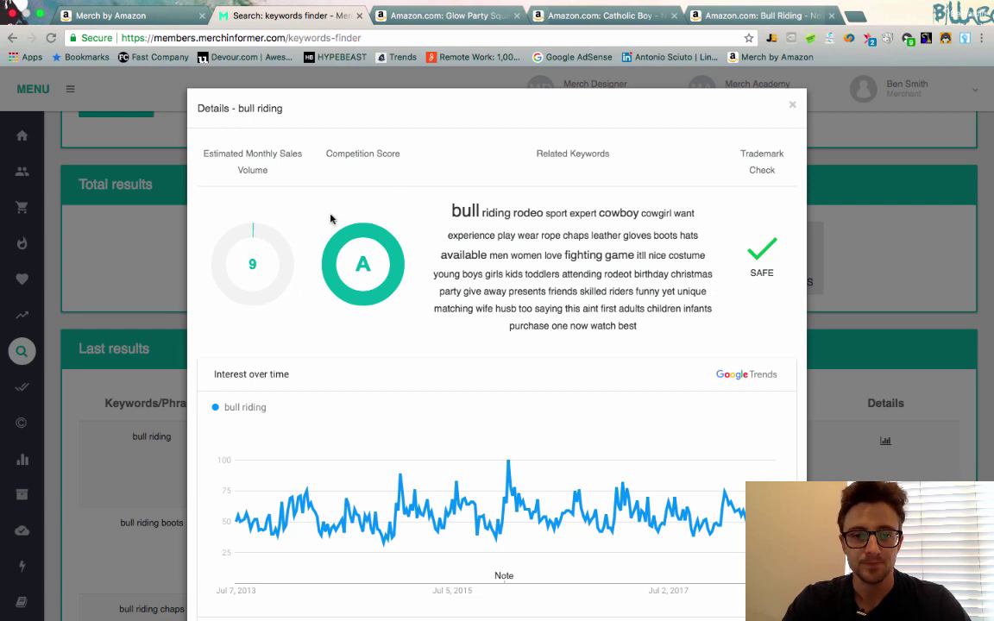
pyautogui.doubleClick(384, 154)
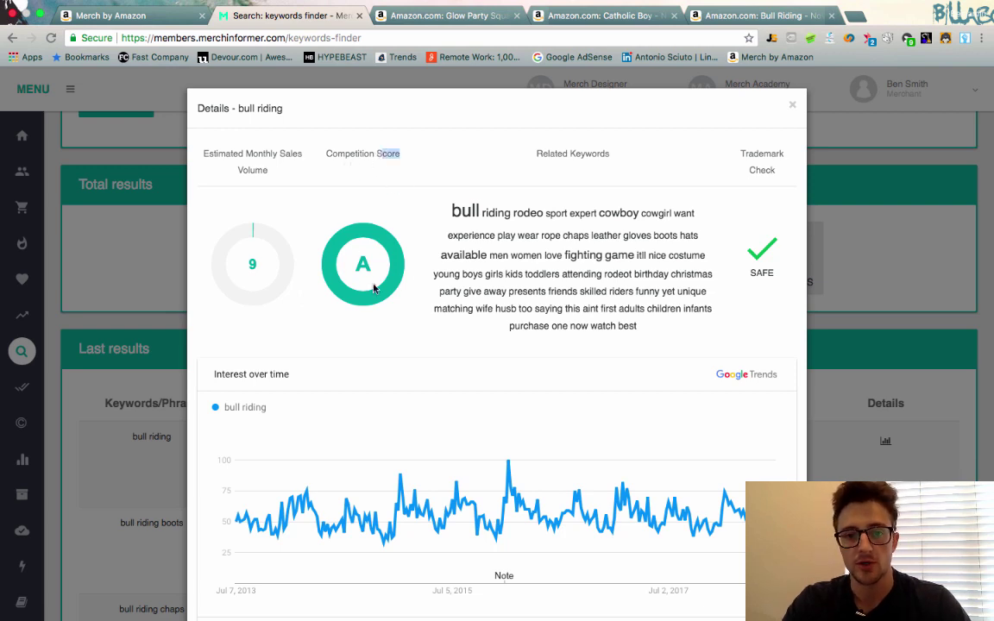
pyautogui.moveTo(548, 154); pyautogui.dragTo(783, 175)
pyautogui.scroll(-3, 403, 325)
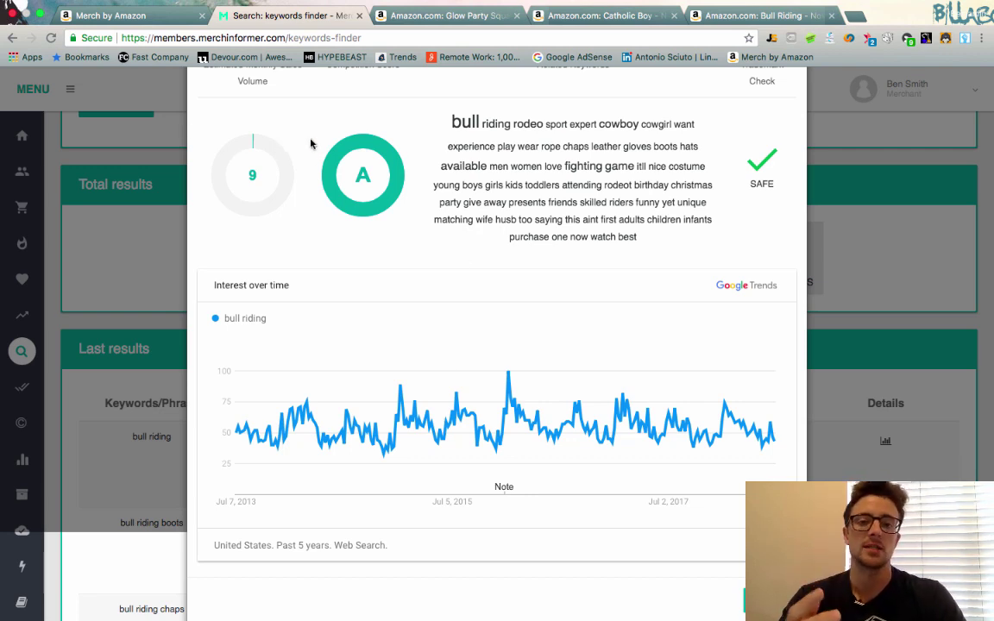
pyautogui.scroll(2, 356, 214)
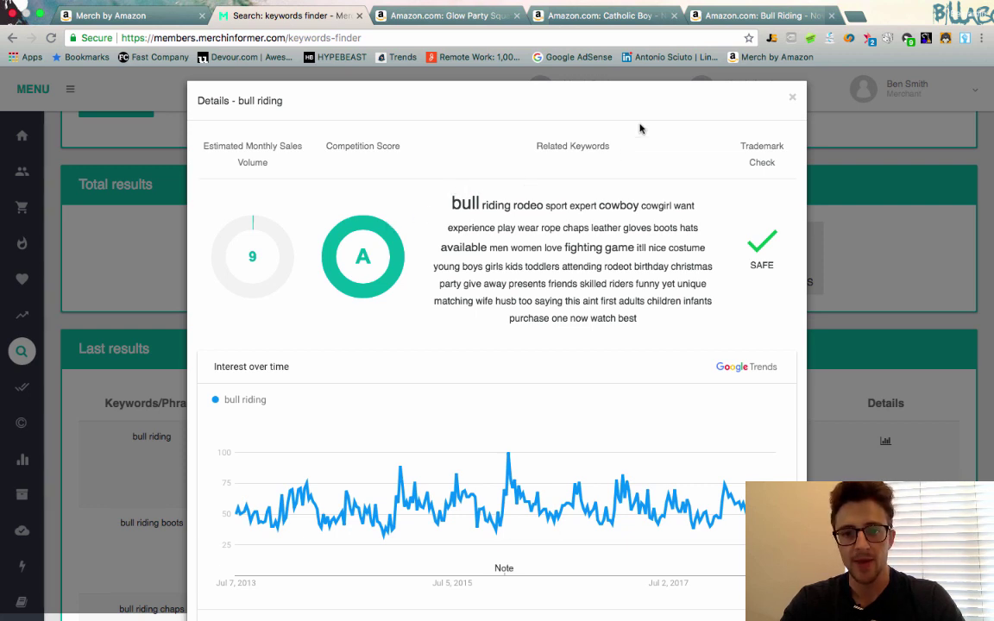
# - Examine the related keywords for "bull riding", singling out "rodeo" as a niche idea
pyautogui.moveTo(539, 143); pyautogui.dragTo(643, 146)
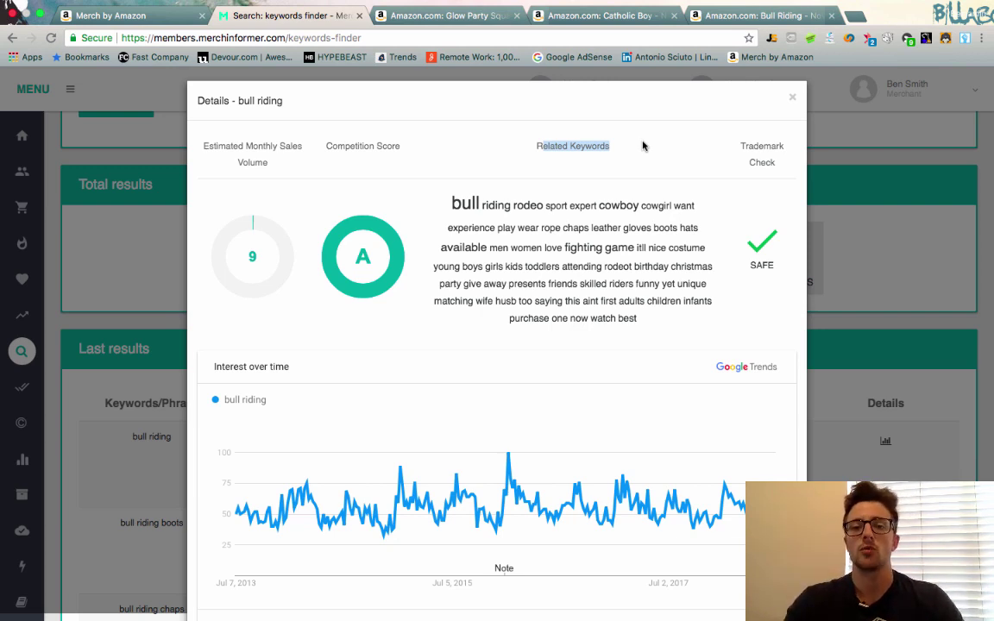
pyautogui.click(643, 146)
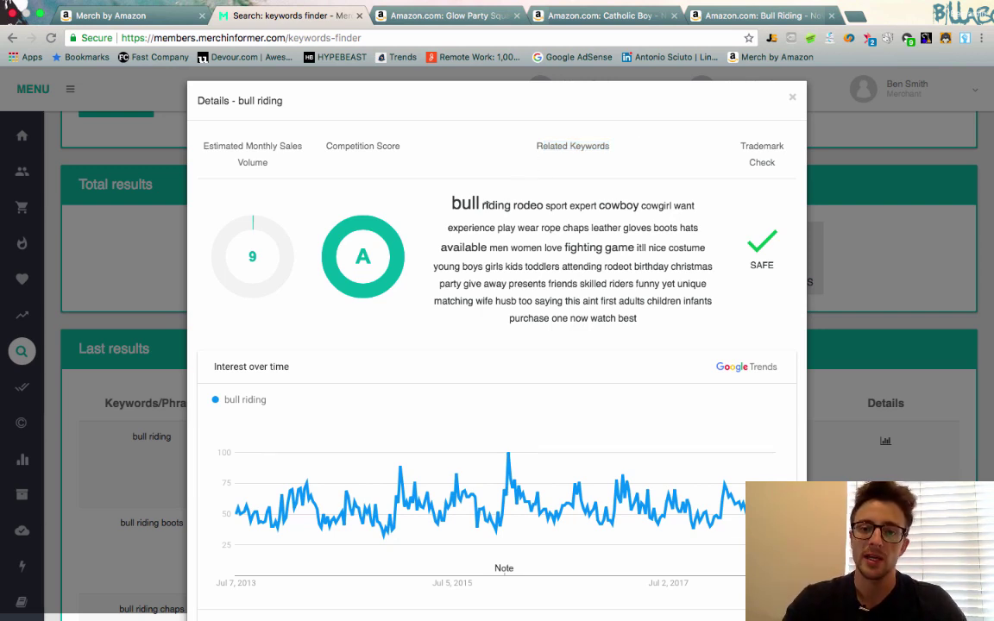
pyautogui.moveTo(483, 204); pyautogui.dragTo(543, 206)
pyautogui.click(604, 191)
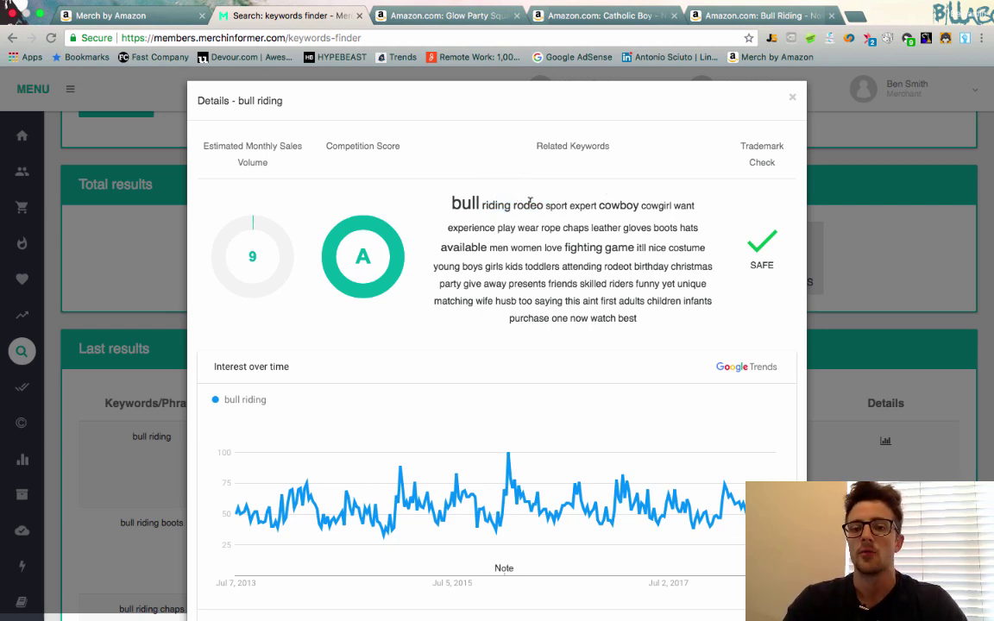
pyautogui.doubleClick(528, 203)
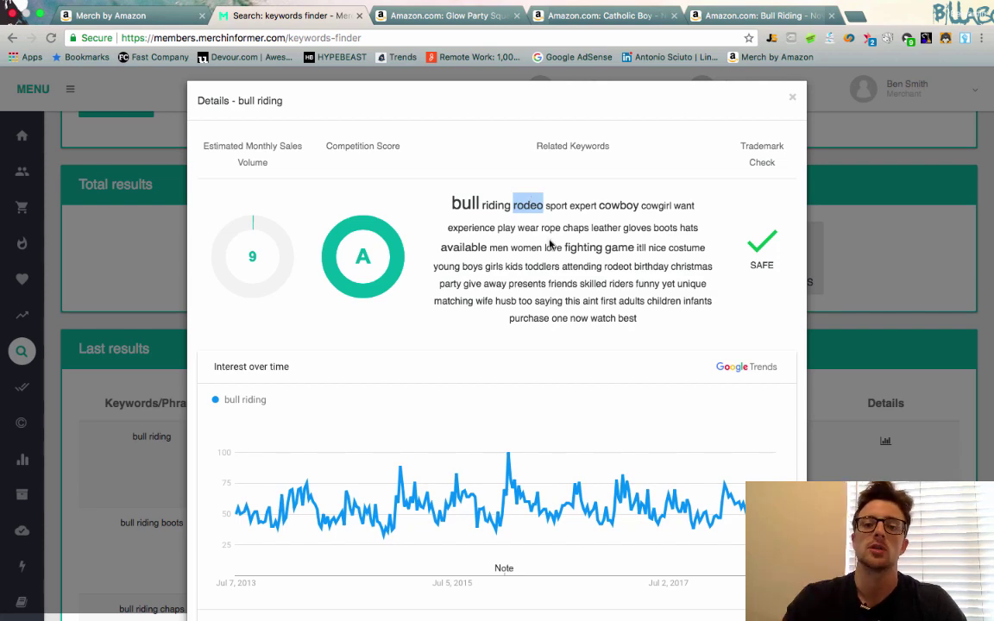
# - Return to the Amazon "Bull Riding" results, review their designs and search Novelty & More for "rodeo t shirt" instead
pyautogui.click(752, 12)
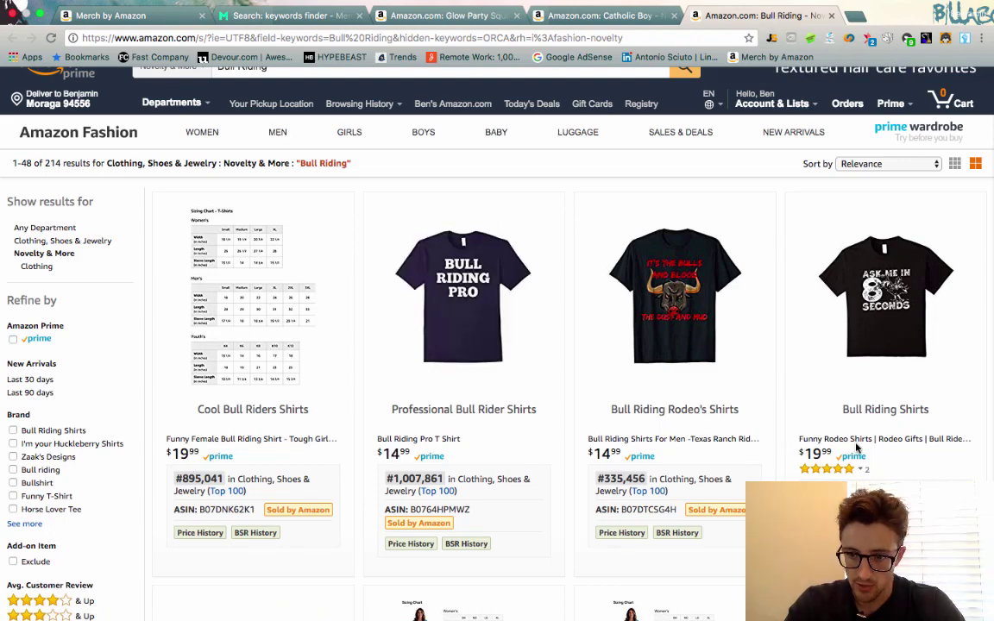
pyautogui.scroll(-5, 859, 403)
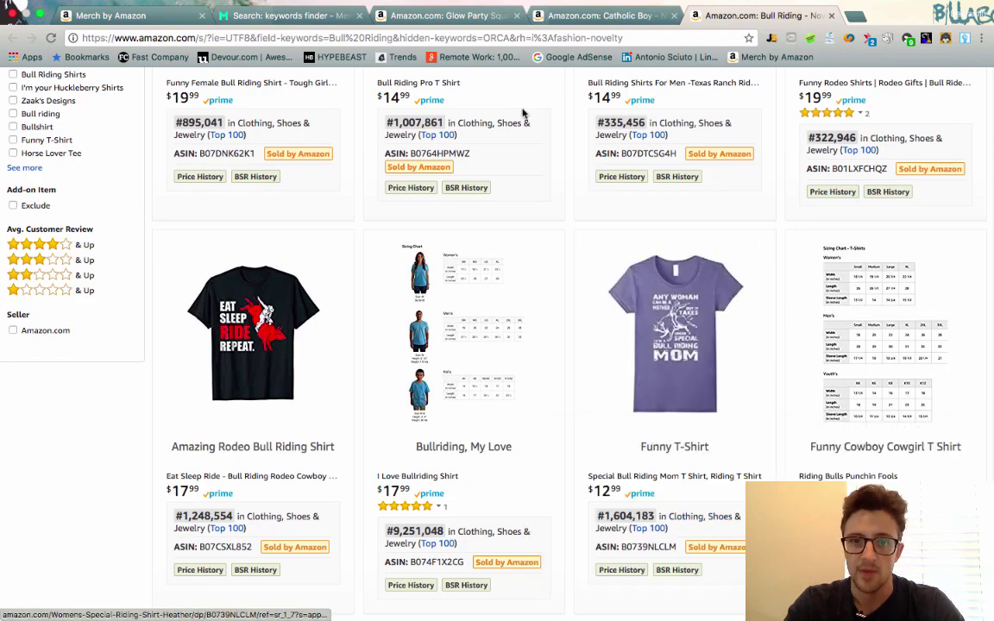
pyautogui.scroll(5, 485, 283)
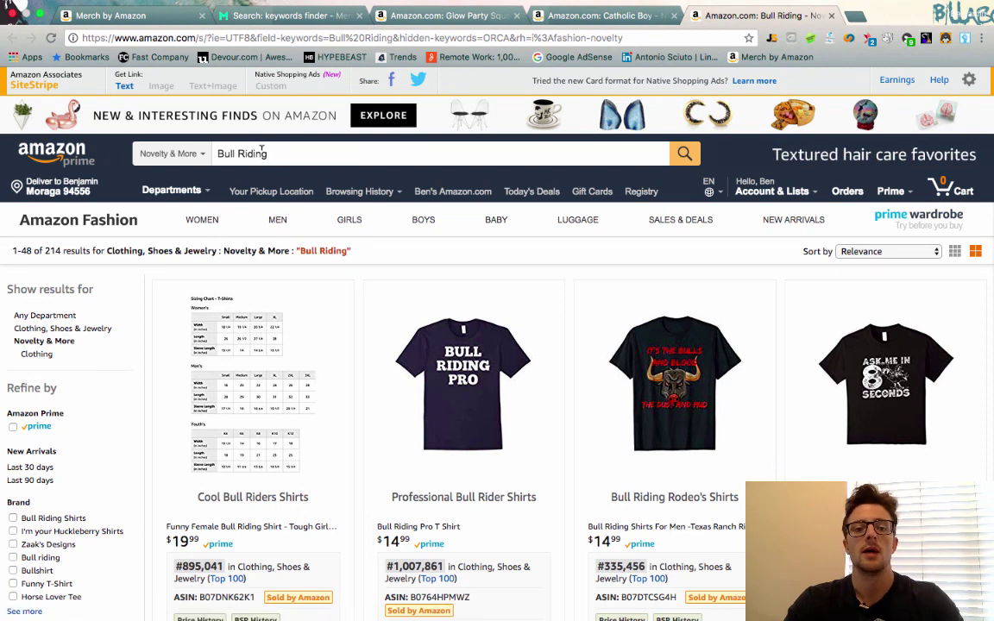
pyautogui.tripleClick(262, 149)
pyautogui.write('rodeo')
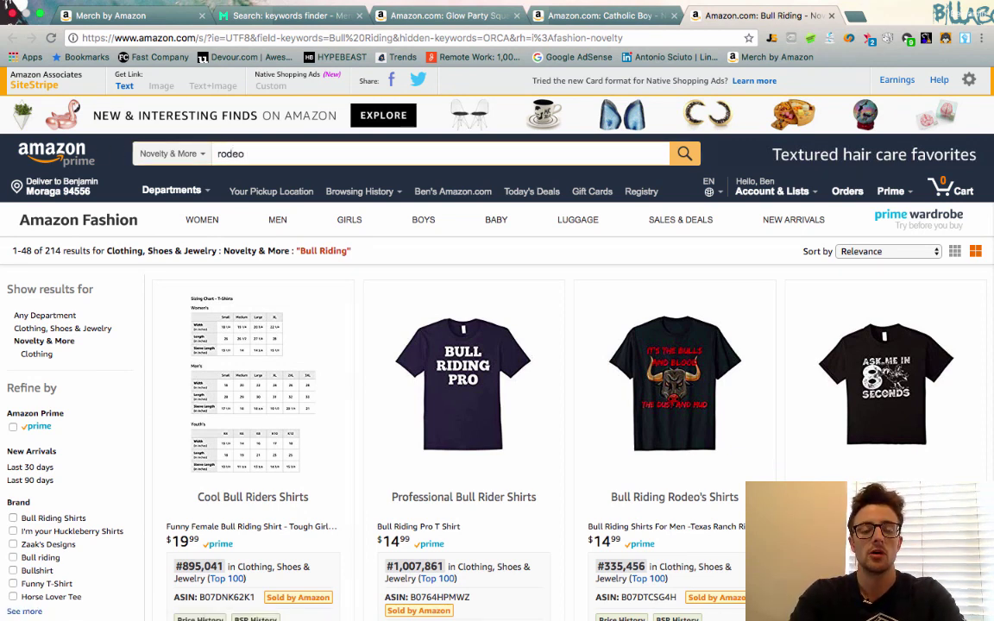
pyautogui.write(' t shirt')
pyautogui.press('Return')
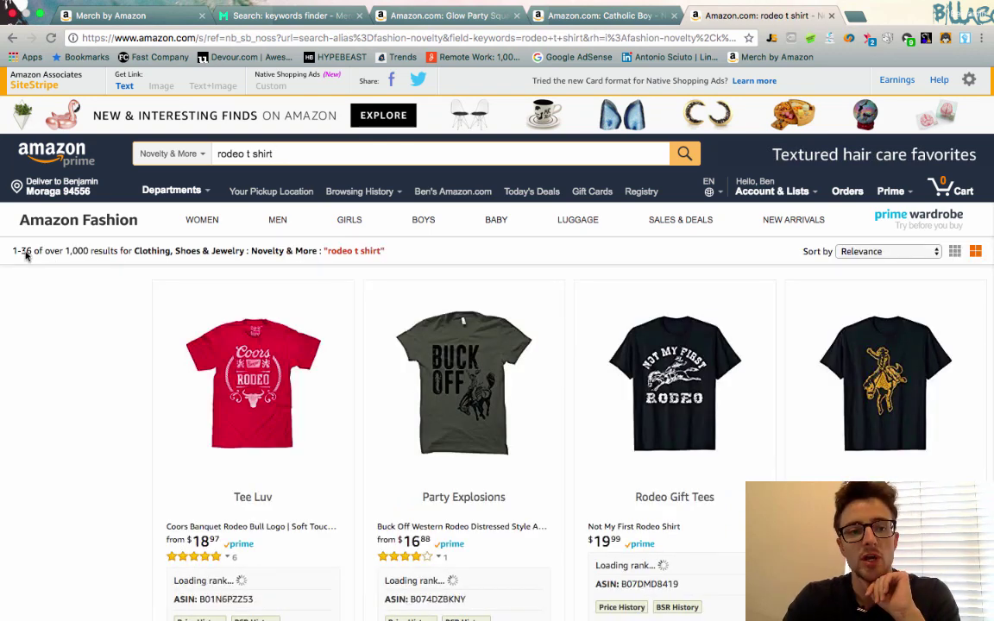
# - Check the "rodeo t shirt" result count and the sales ranks of the first row of shirts
pyautogui.moveTo(25, 251); pyautogui.dragTo(104, 251)
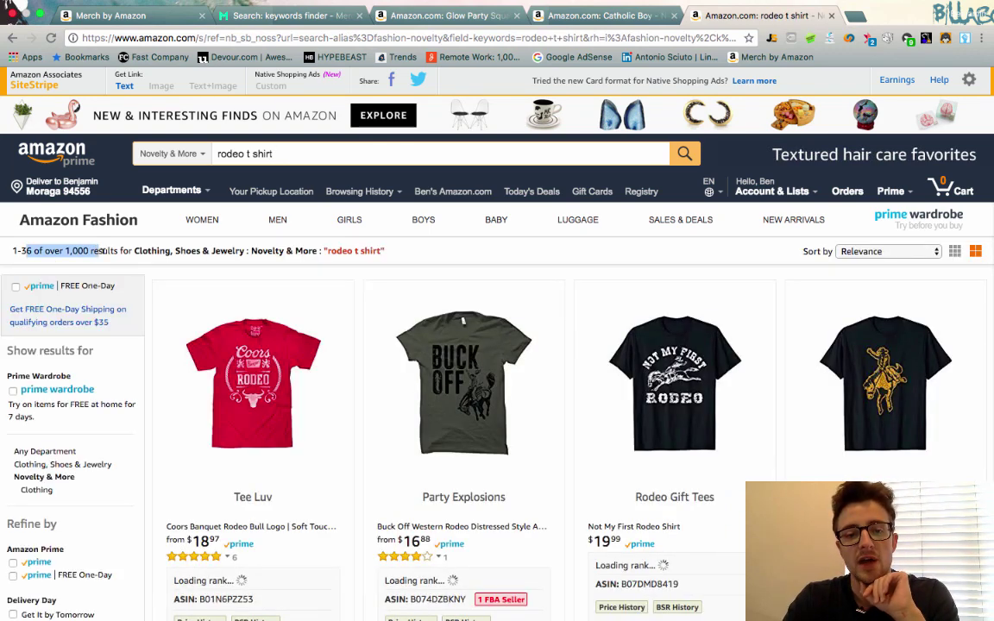
pyautogui.click(529, 276)
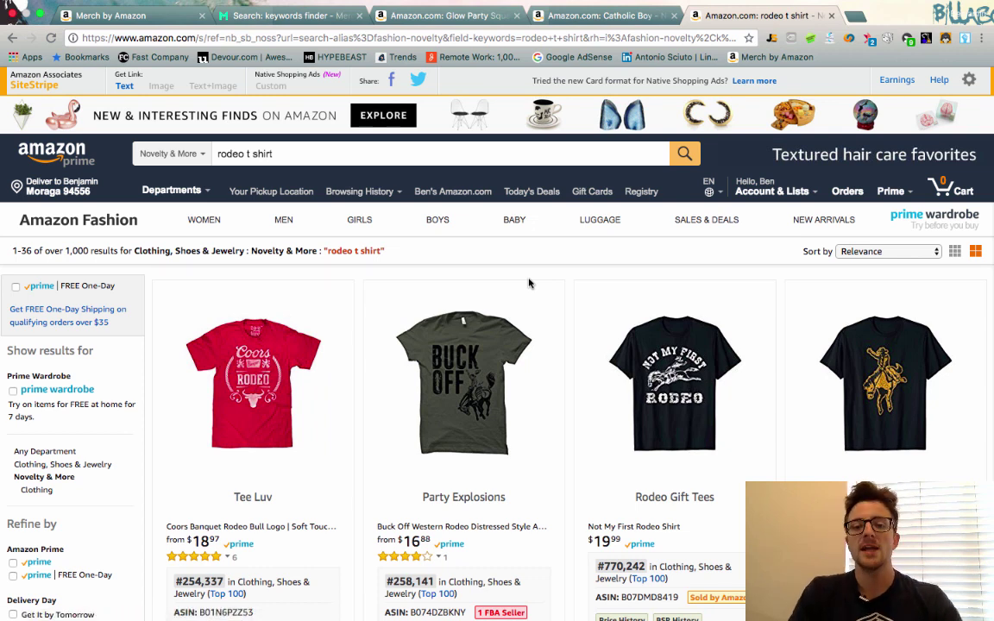
pyautogui.scroll(-3, 529, 283)
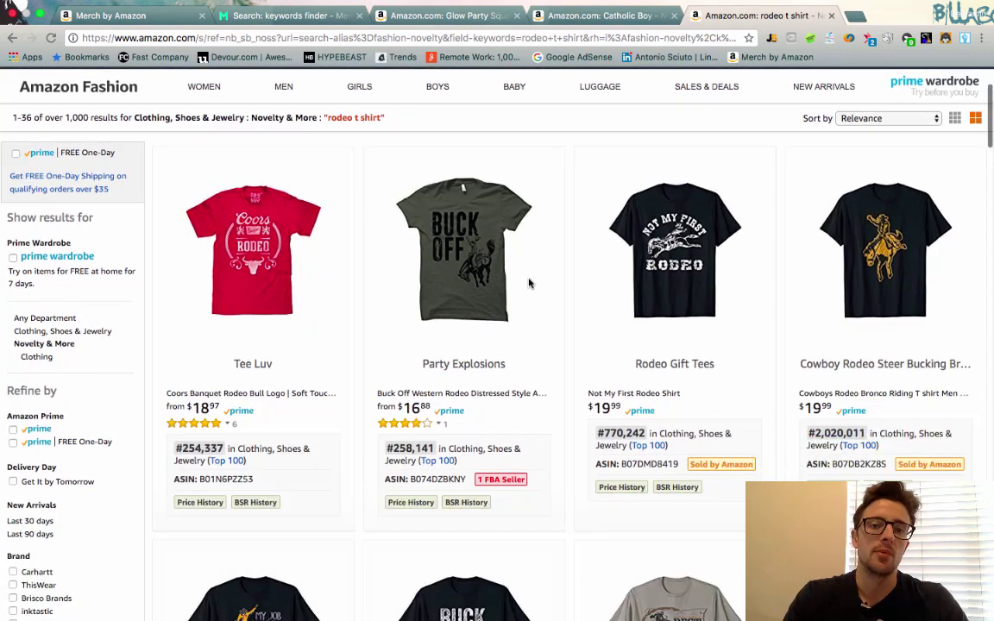
pyautogui.moveTo(466, 248)
pyautogui.scroll(3, 466, 259)
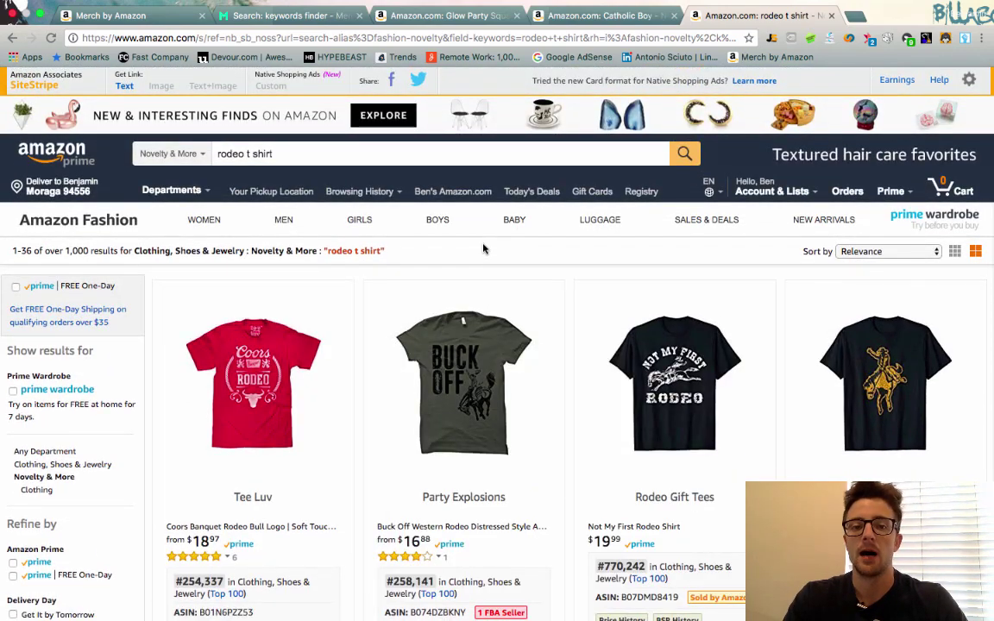
# - Examine the rodeo shirts' designs and Clothing, Shoes & Jewelry sales ranks further down the results, ending back at the search field
pyautogui.scroll(-7, 483, 248)
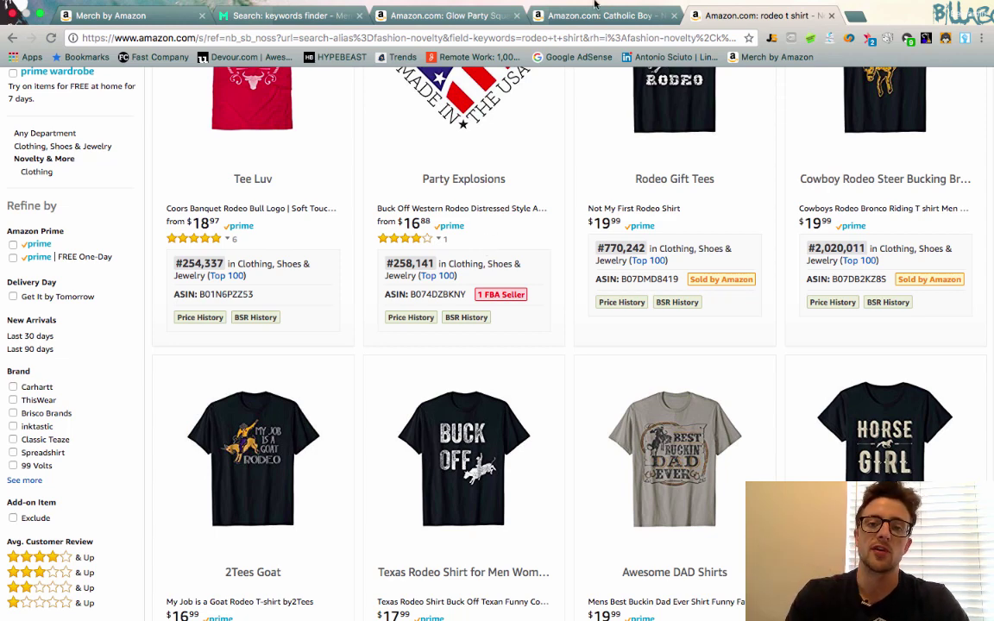
pyautogui.moveTo(603, 145)
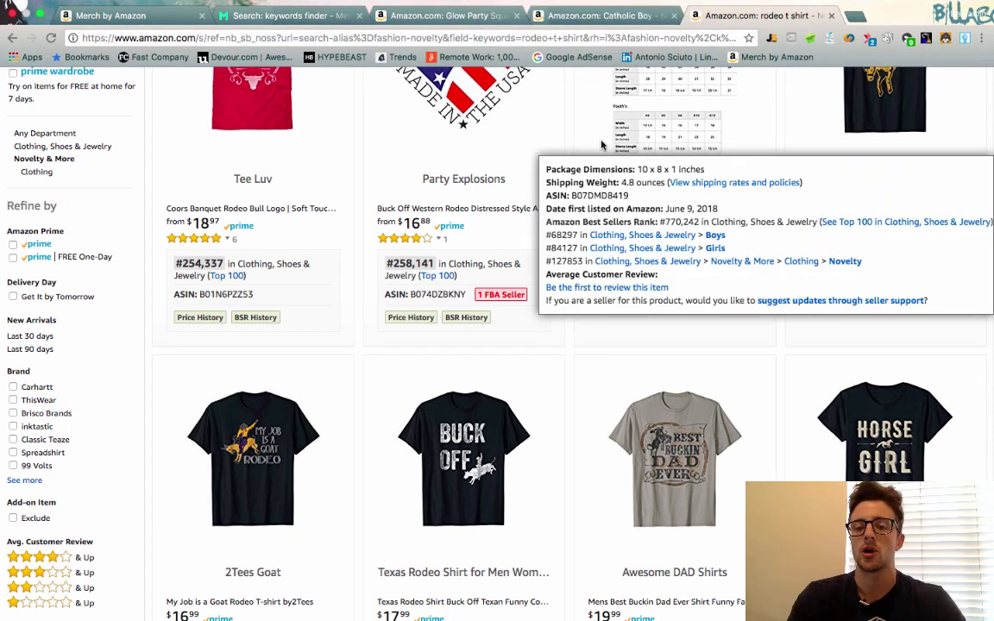
pyautogui.scroll(-10, 602, 145)
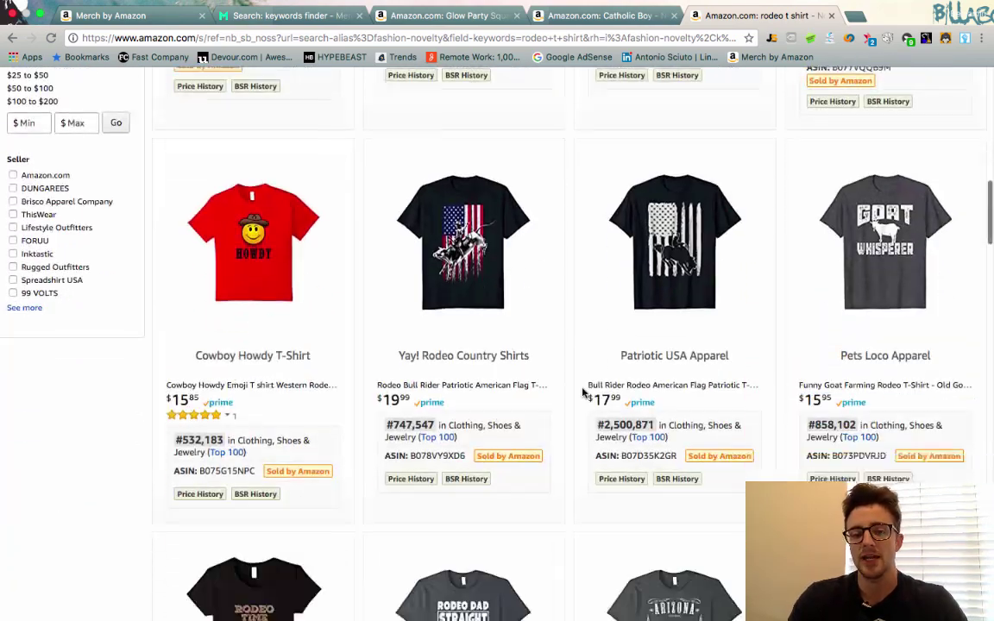
pyautogui.scroll(-3, 582, 393)
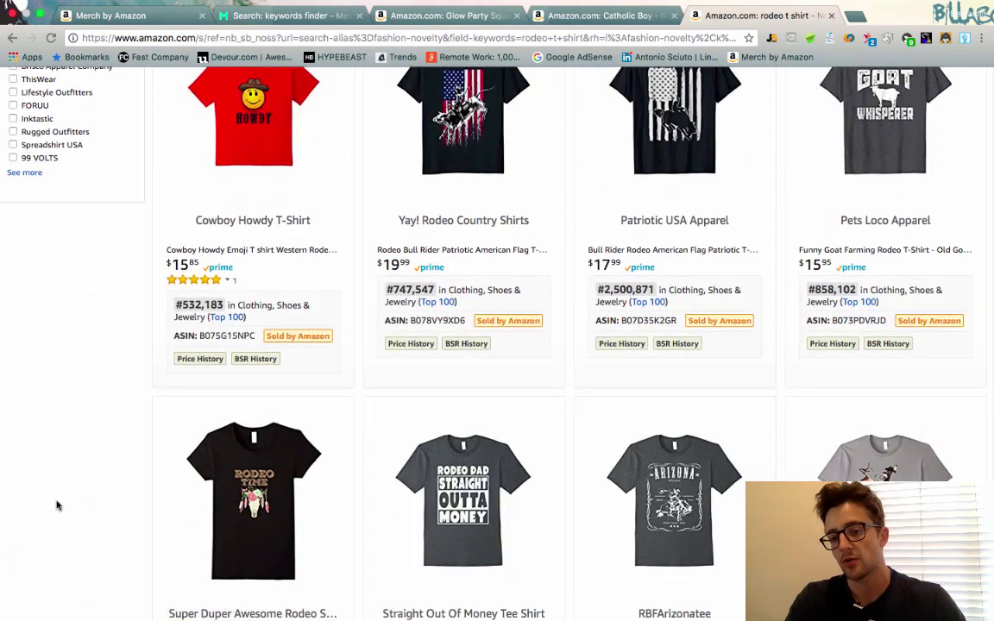
pyautogui.scroll(15, 57, 505)
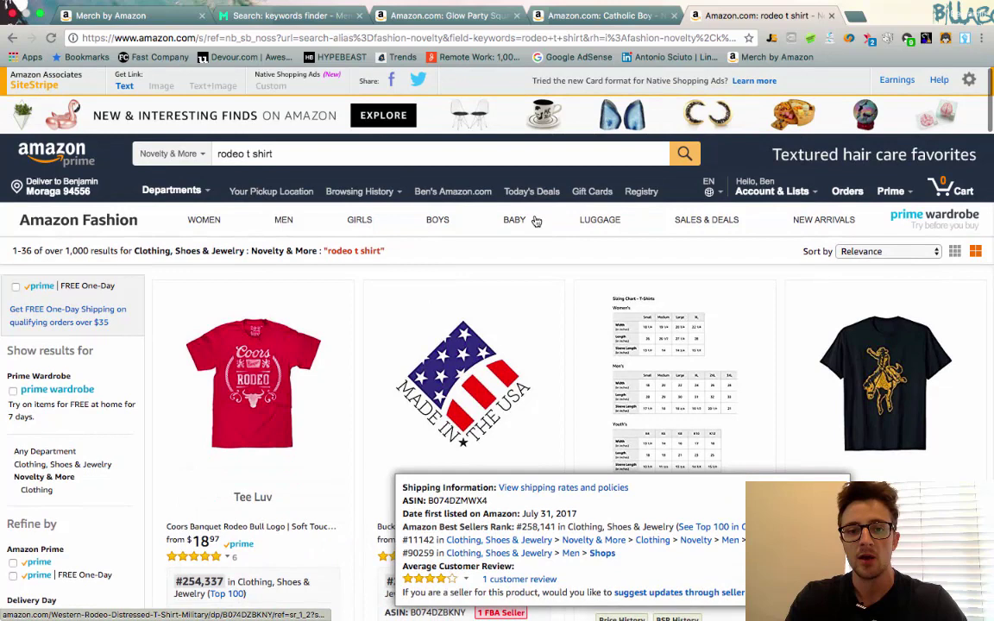
pyautogui.moveTo(514, 220)
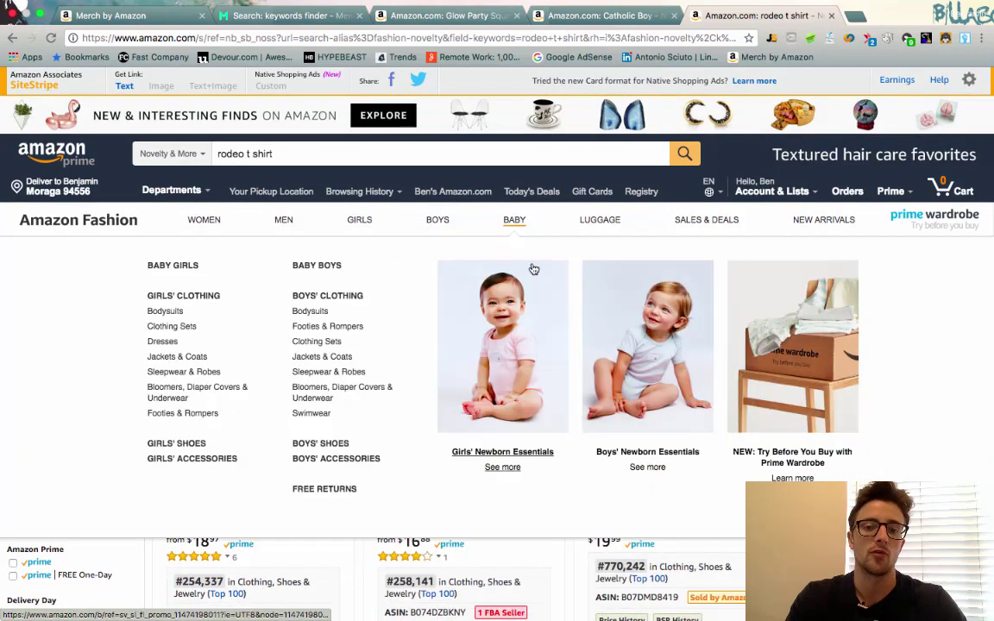
pyautogui.moveTo(527, 266); pyautogui.dragTo(426, 88)
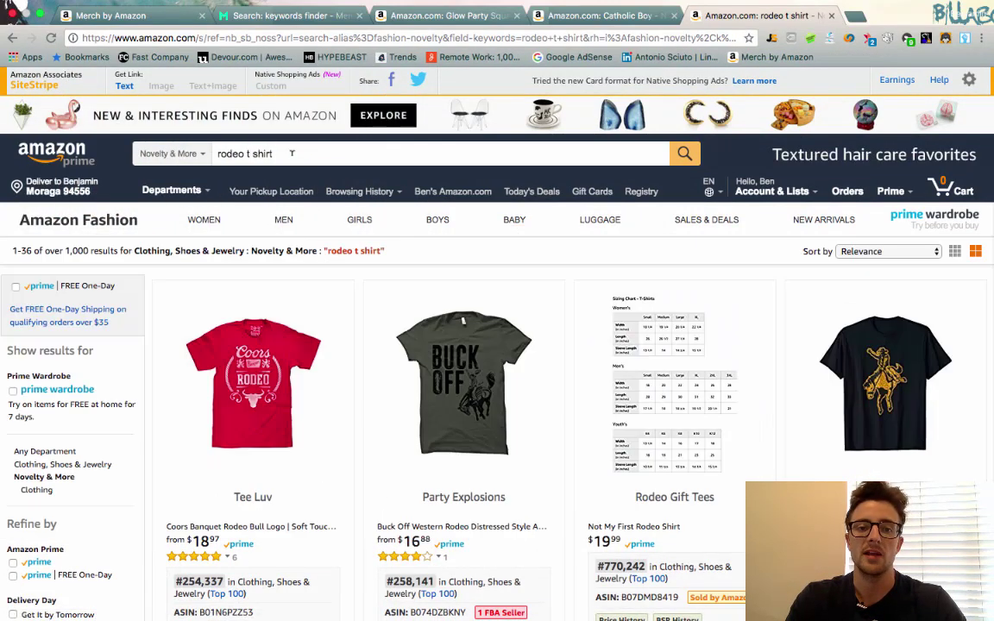